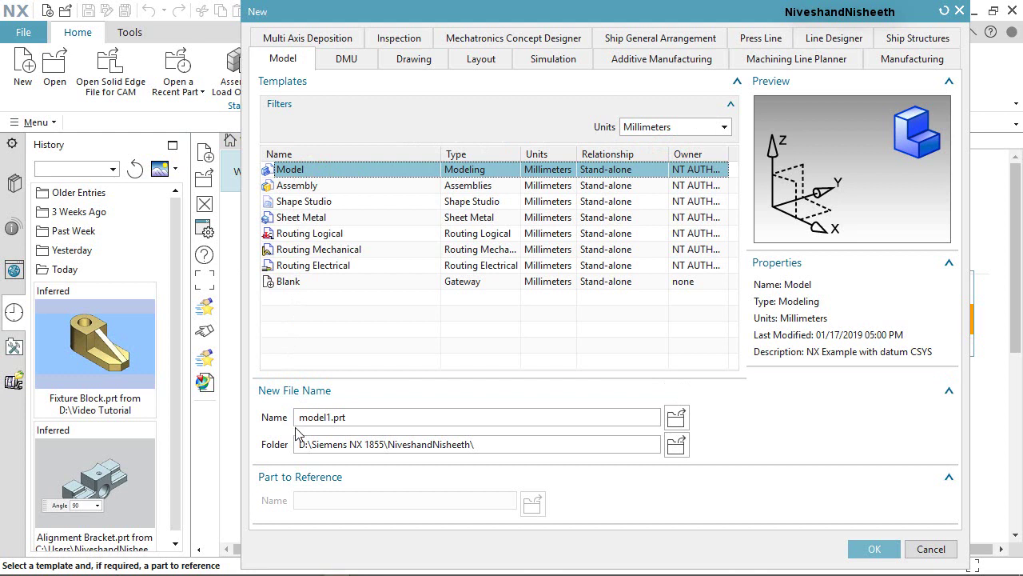
Create a new millimetre model part named Alignment Bracket.prt in a new folder called Alignment Bracket.
left_click_drag(299, 417, 331, 416)
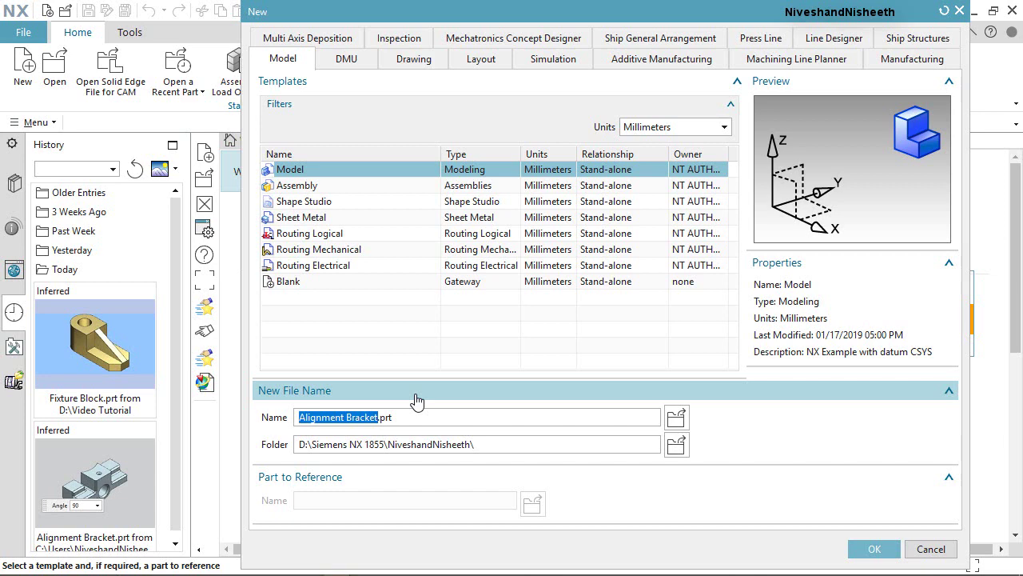
left_click(677, 444)
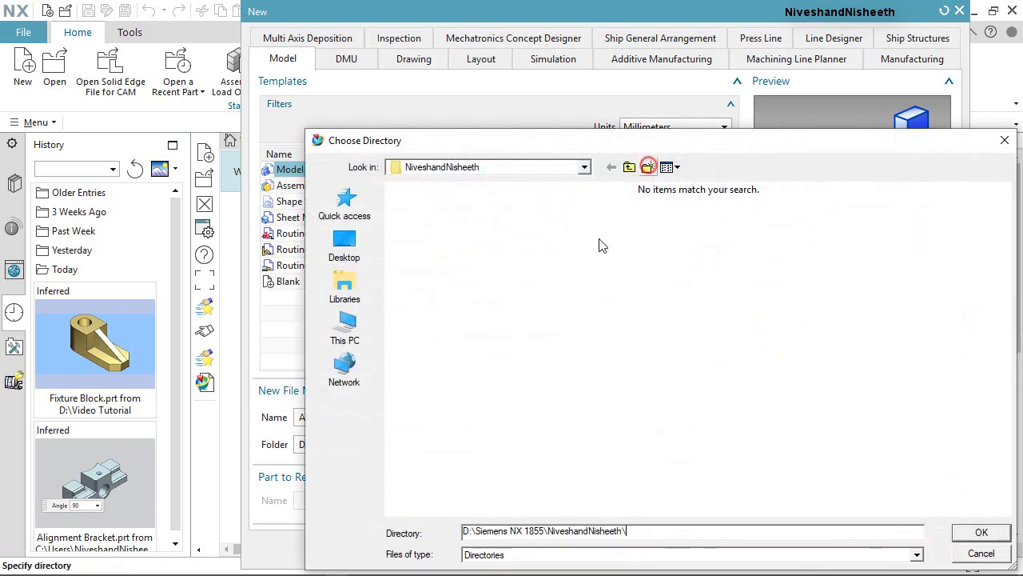
type("Alignment Bracket")
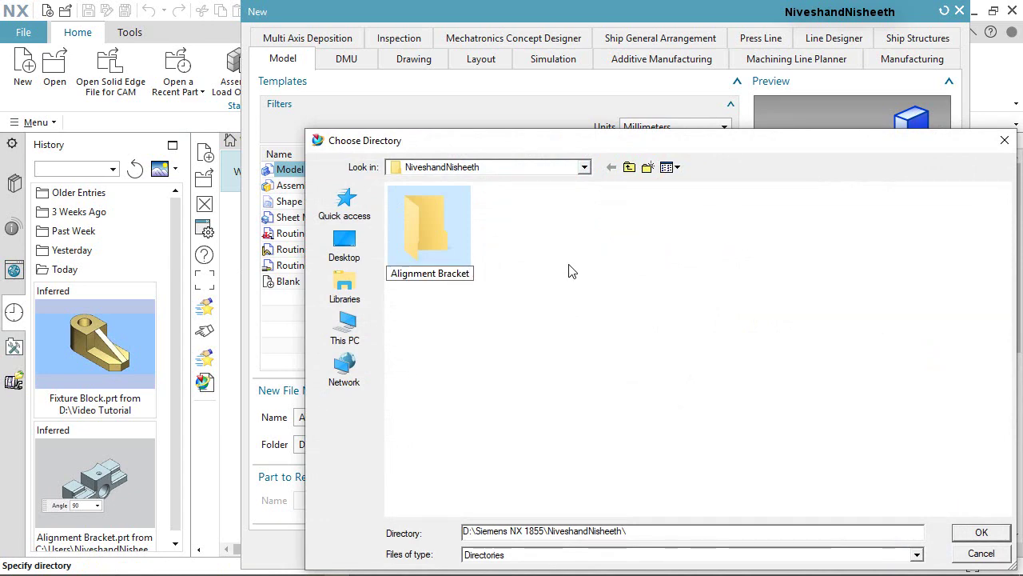
double_click(430, 227)
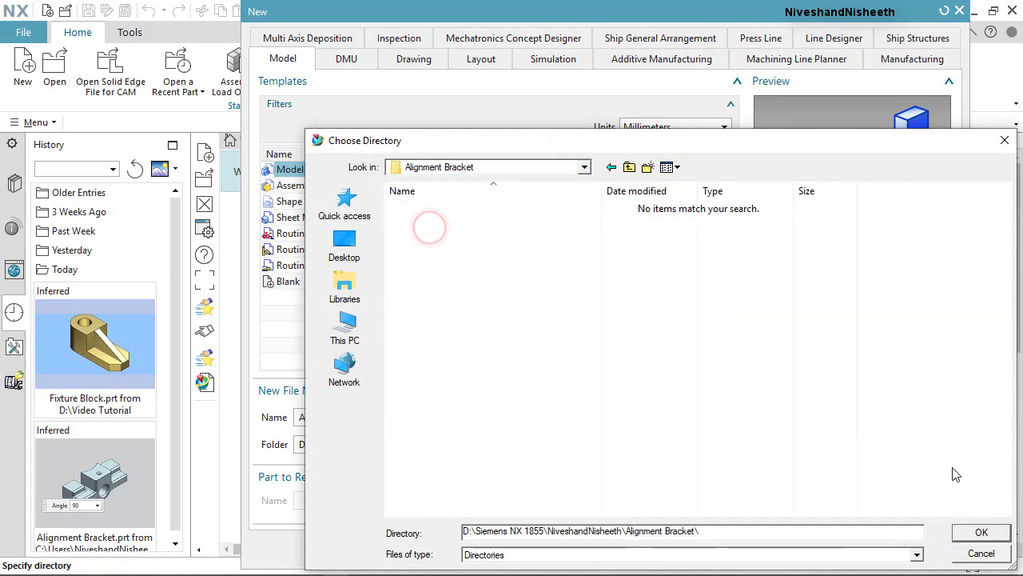
left_click(978, 533)
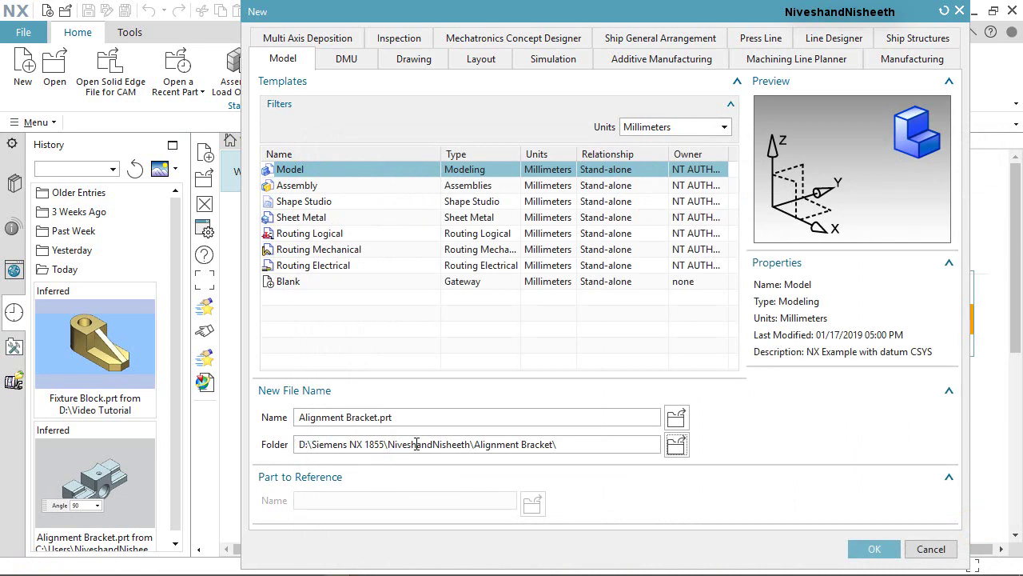
left_click(875, 548)
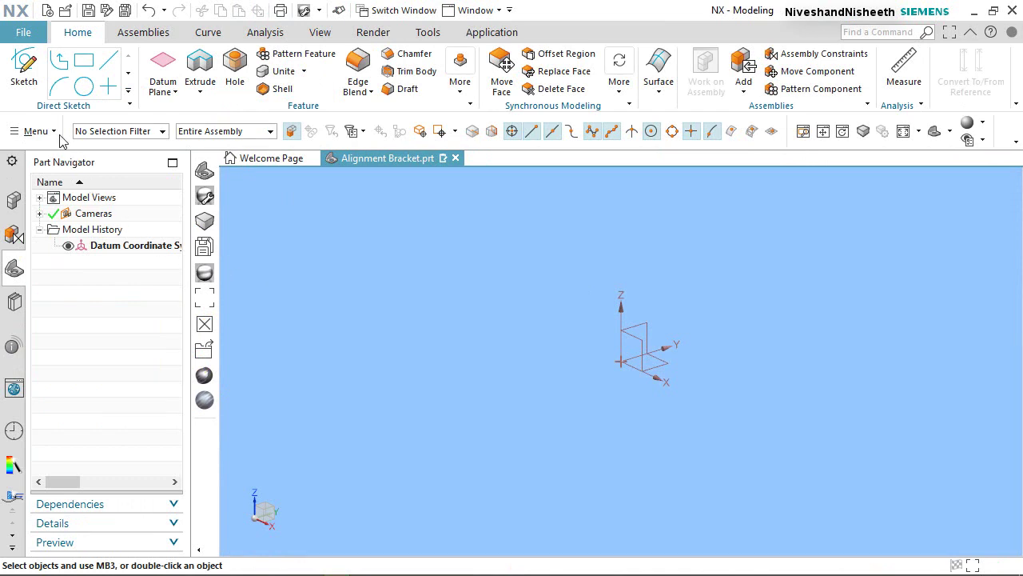
Create a sketch on the datum coordinate system's YZ plane, using the work part origin.
left_click(24, 72)
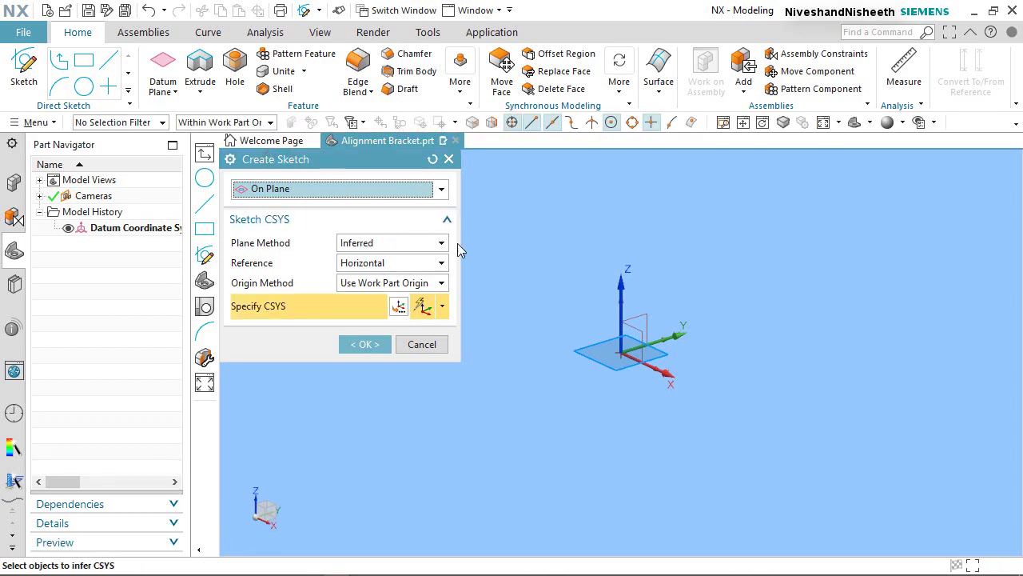
left_click(646, 316)
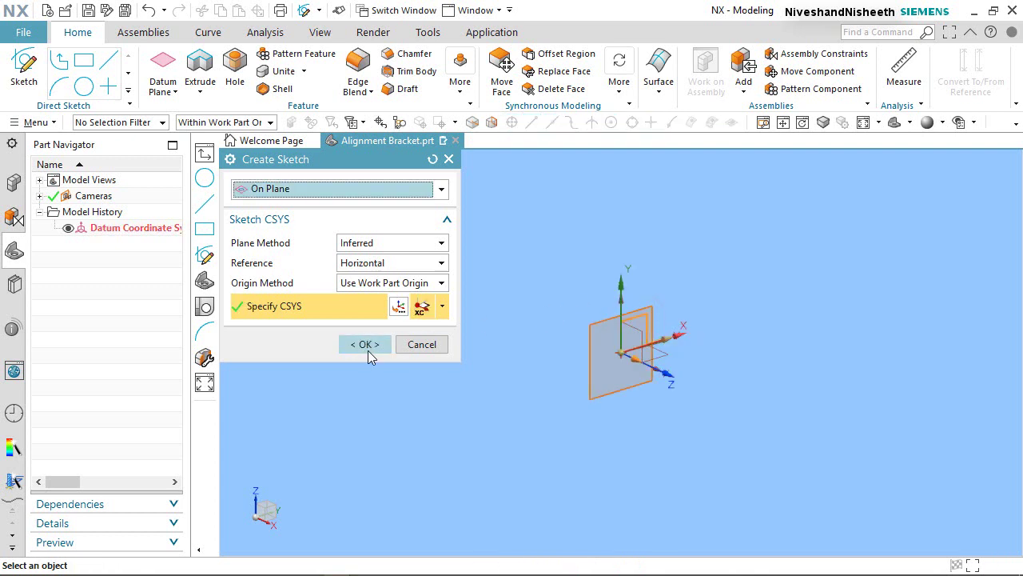
left_click(365, 344)
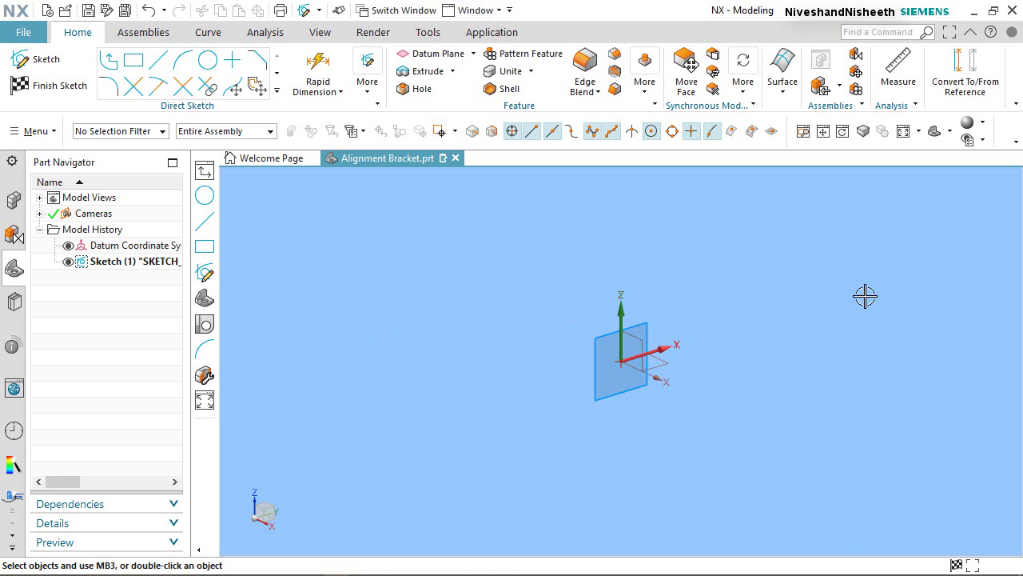
Sketch a from-center rectangle about 200 mm wide and 130 mm high, centered on the sketch origin.
middle_click_drag(632, 412, 532, 328)
right_click_drag(511, 306, 482, 304)
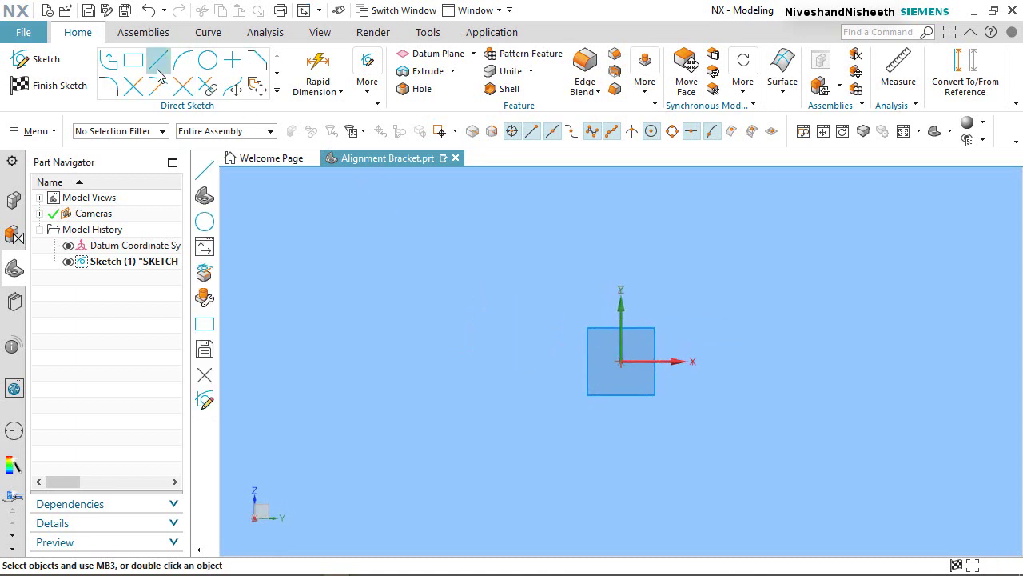
left_click(132, 62)
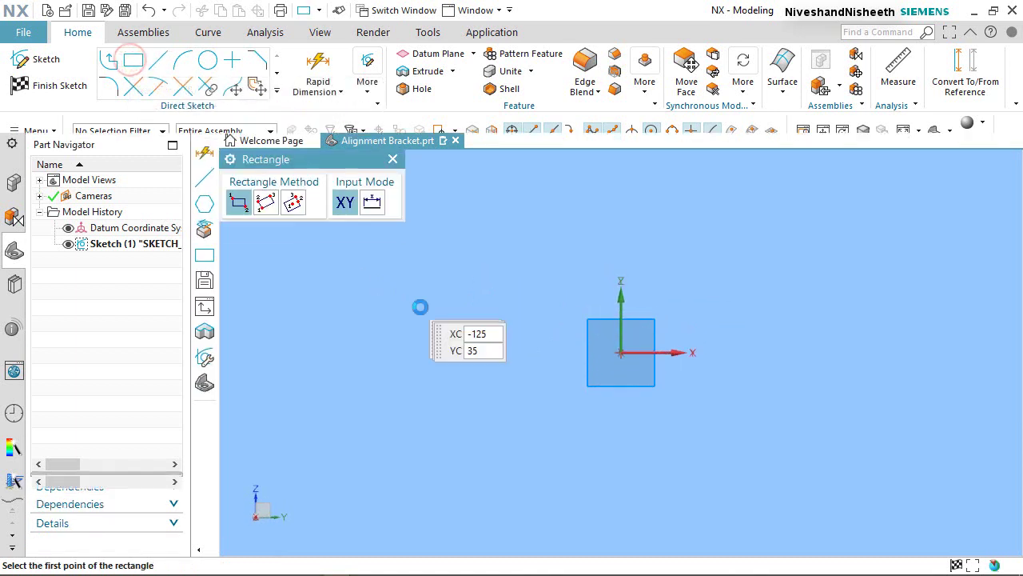
left_click(293, 204)
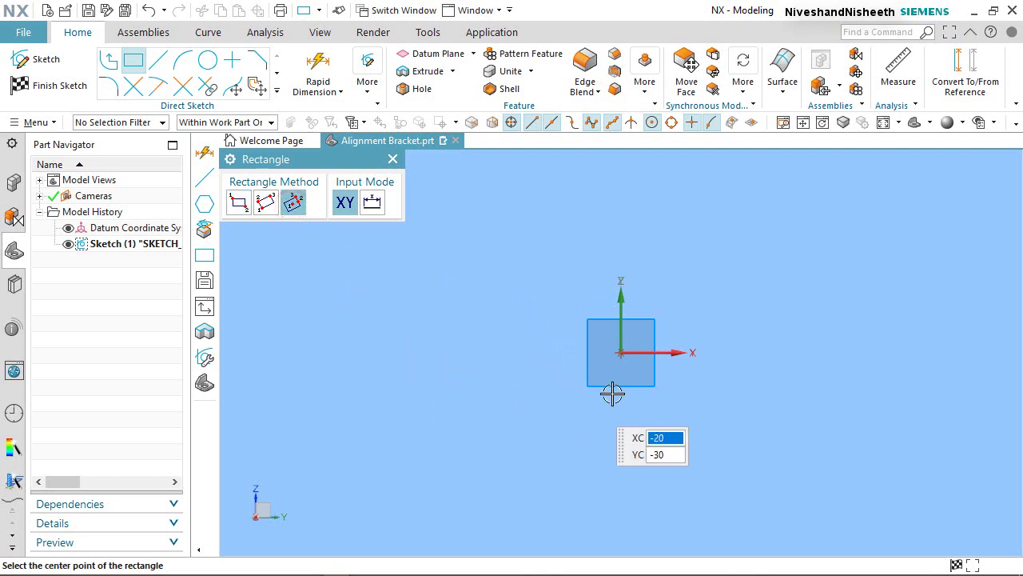
left_click(620, 352)
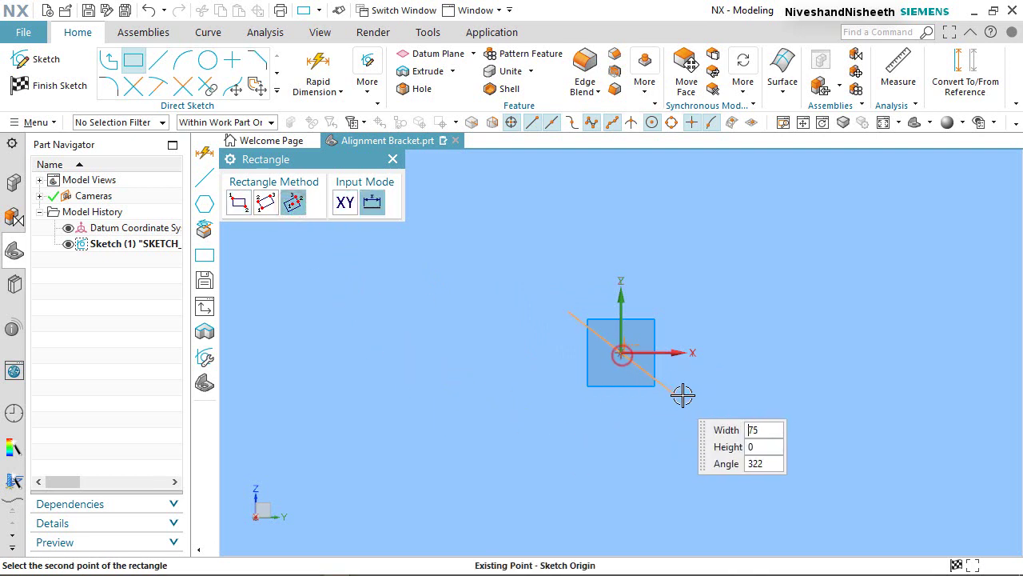
left_click(793, 351)
left_click(771, 243)
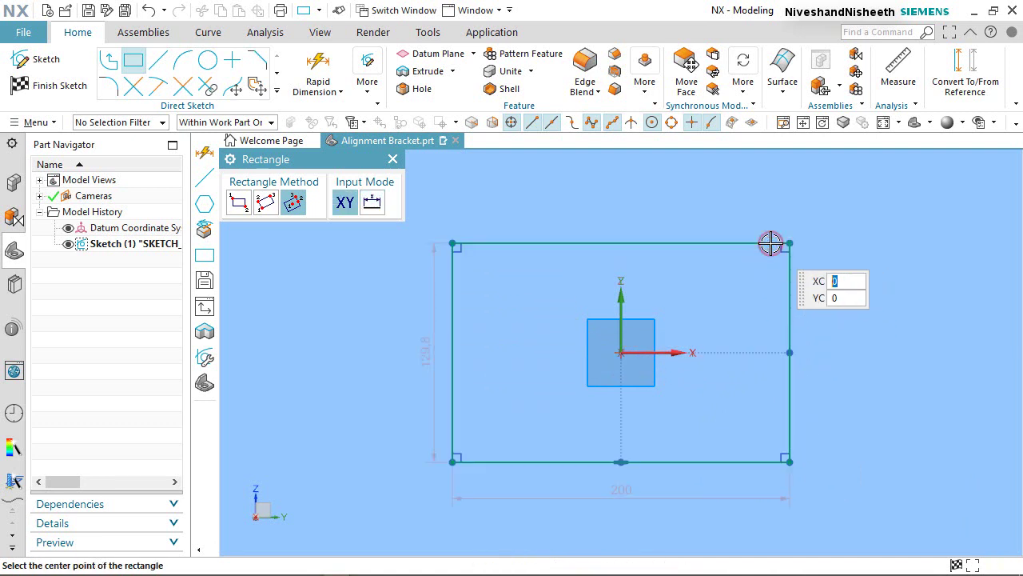
right_click(531, 307)
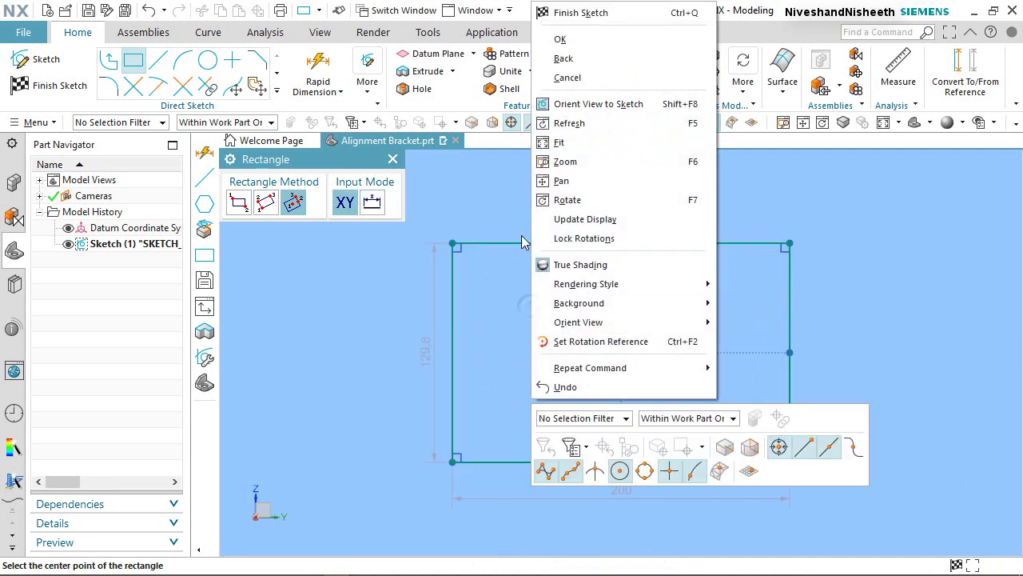
left_click(561, 35)
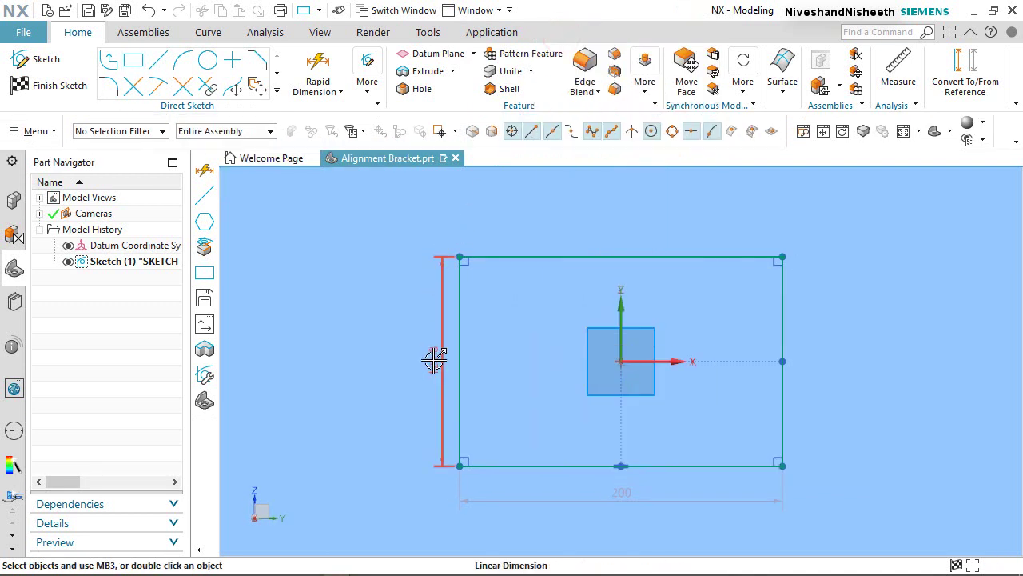
Move the rectangle's height dimension outward and its width dimension above the profile, and set the width to 134 mm.
left_click_drag(427, 359, 398, 359)
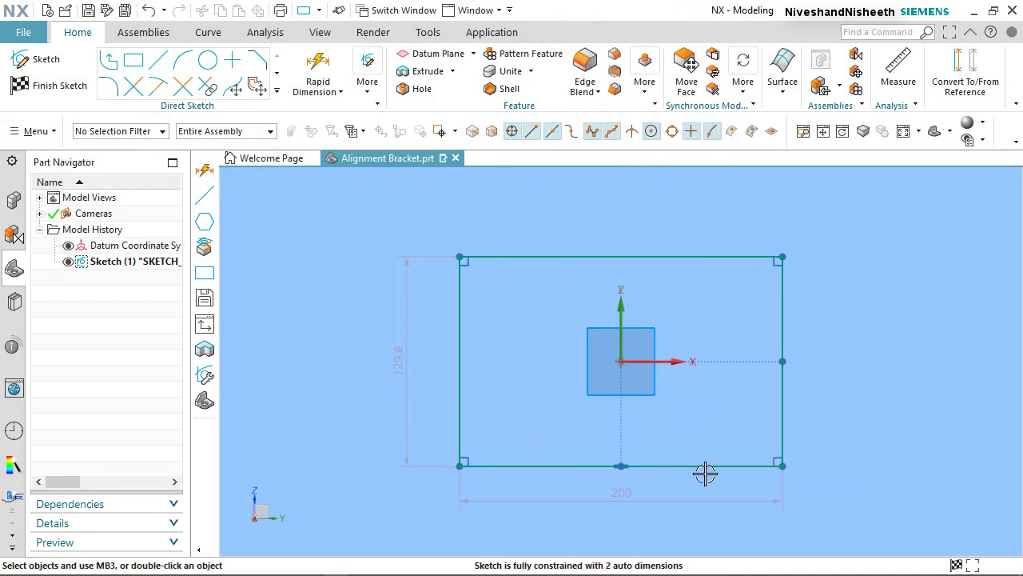
mouse_move(629, 497)
left_mouse_down()
mouse_move(612, 445)
mouse_move(592, 226)
mouse_move(628, 201)
mouse_move(620, 201)
left_mouse_up()
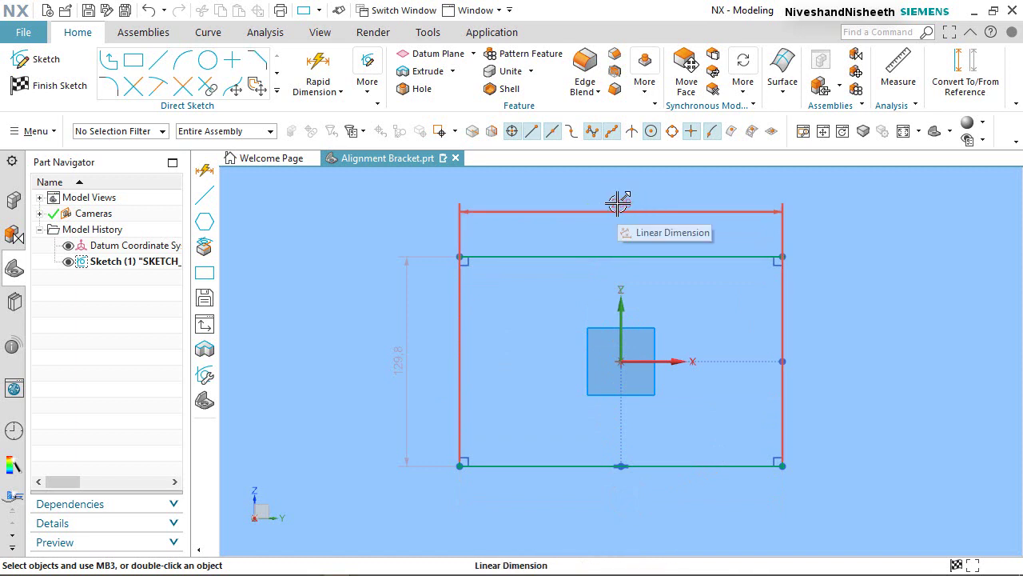
left_click(618, 202)
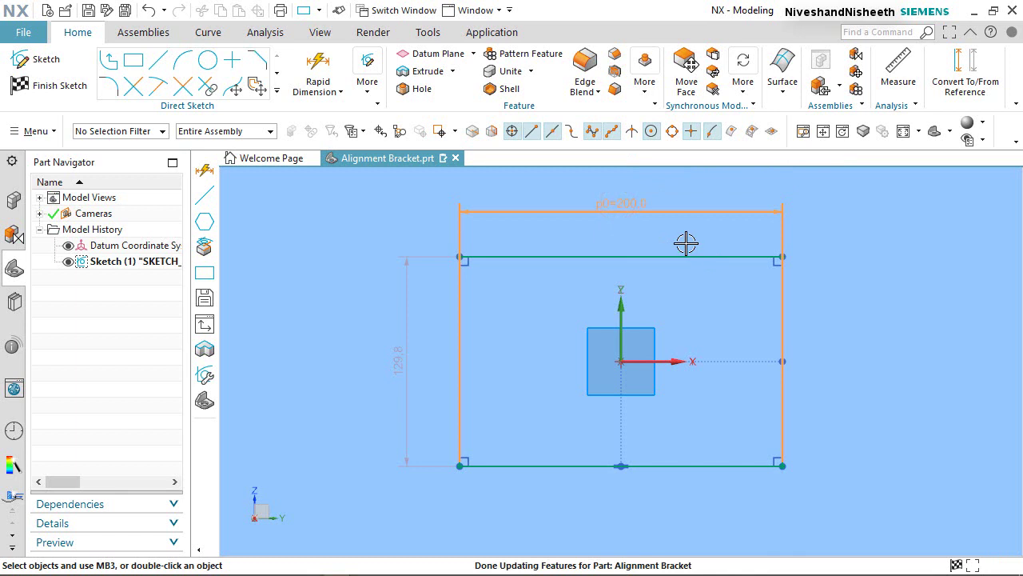
double_click(628, 203)
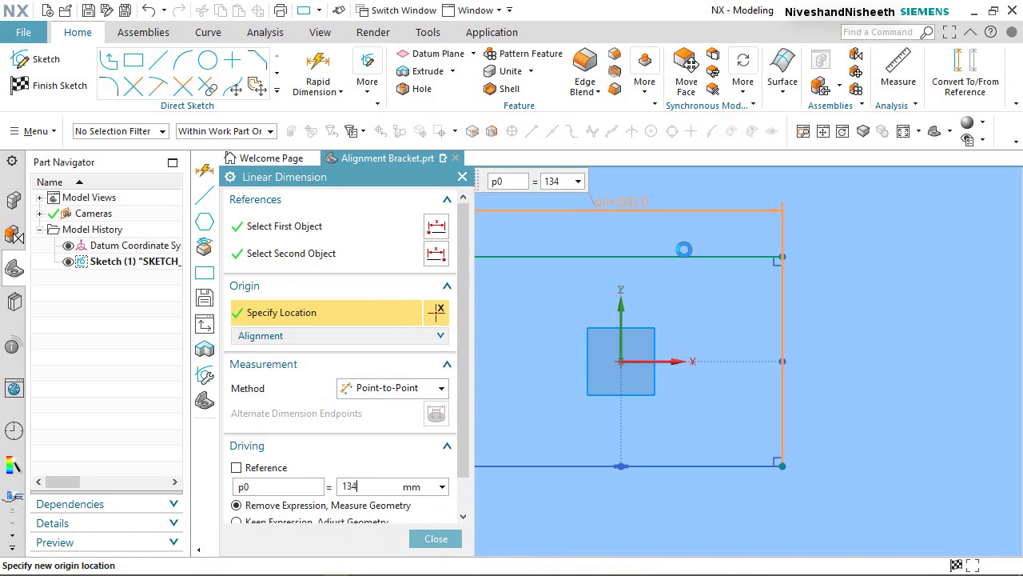
key("Return")
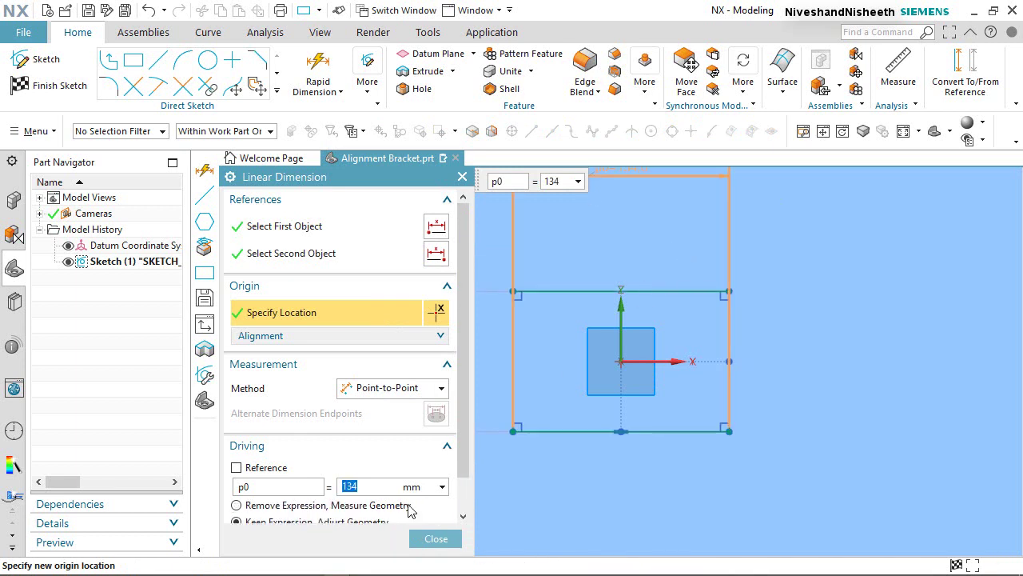
left_click(436, 538)
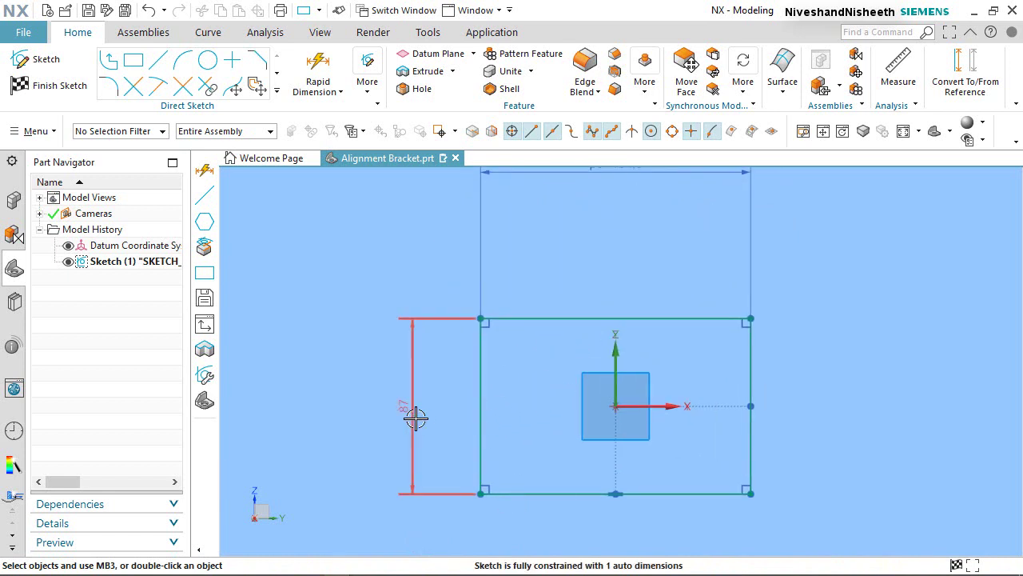
Set the rectangle's height to 18 mm and move its width dimension down close to the top edge.
double_click(416, 417)
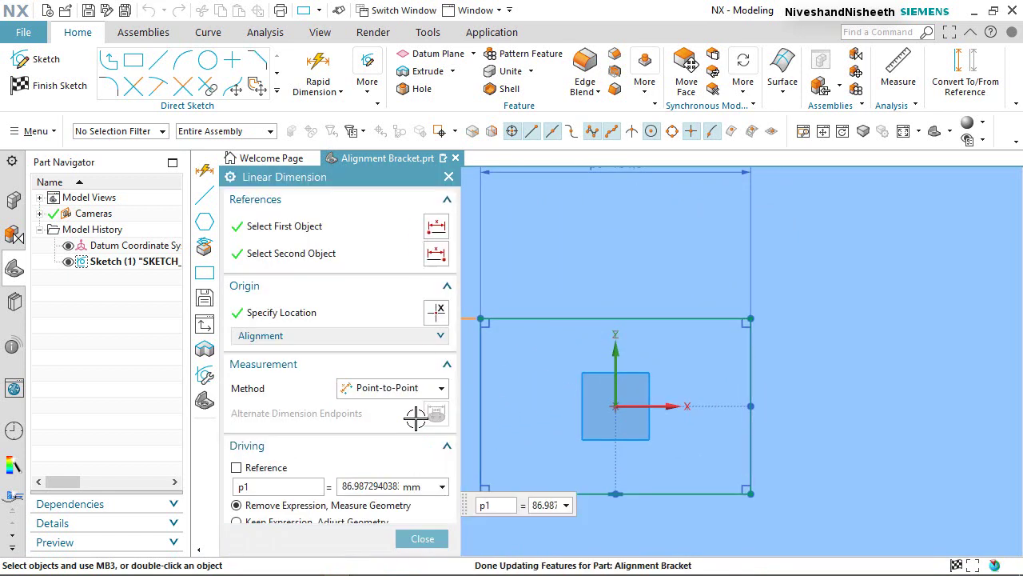
type("18")
key("Return")
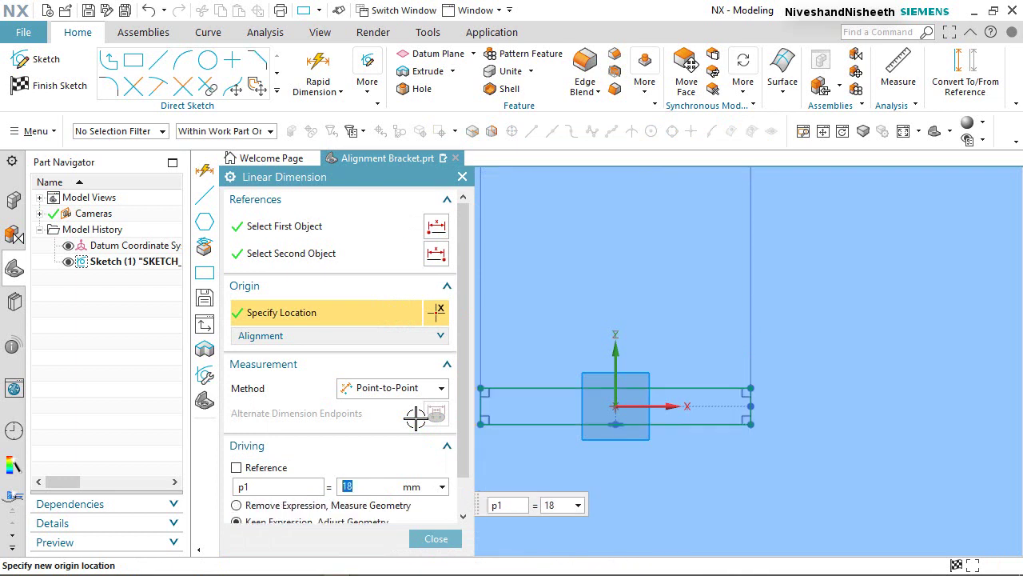
left_click(440, 539)
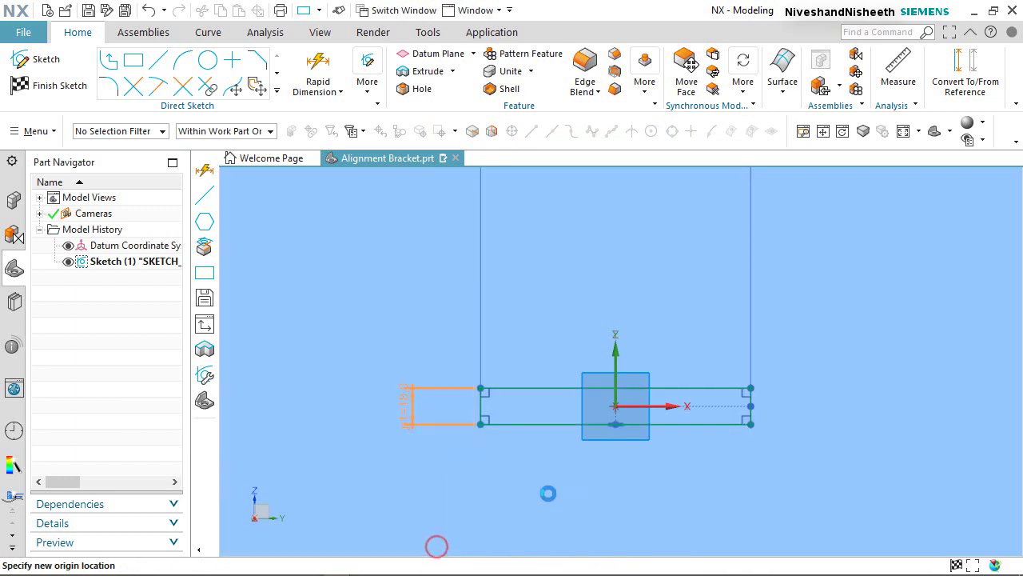
scroll(548, 493, "down", 1)
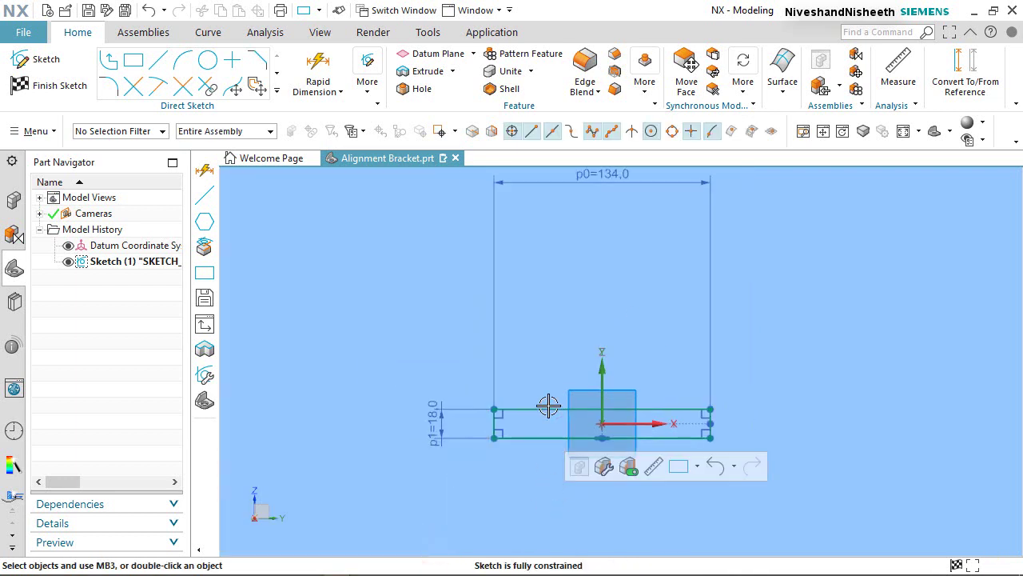
mouse_move(601, 179)
left_mouse_down()
mouse_move(637, 352)
mouse_move(617, 411)
left_mouse_up()
scroll(617, 411, "up", 2)
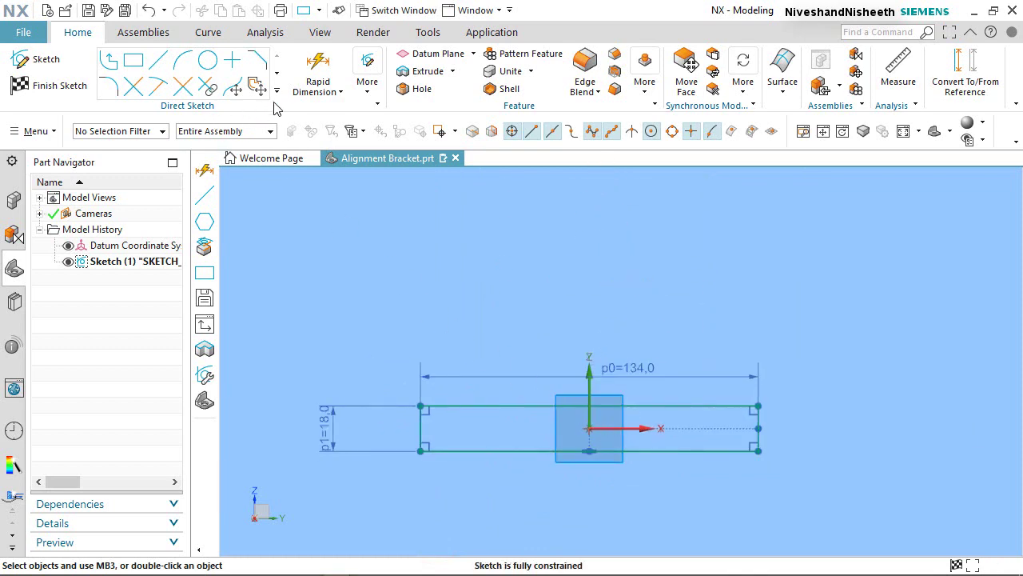
Turn off the display of sketch constraints and sketch auto dimensions, and finish the sketch.
left_click(371, 98)
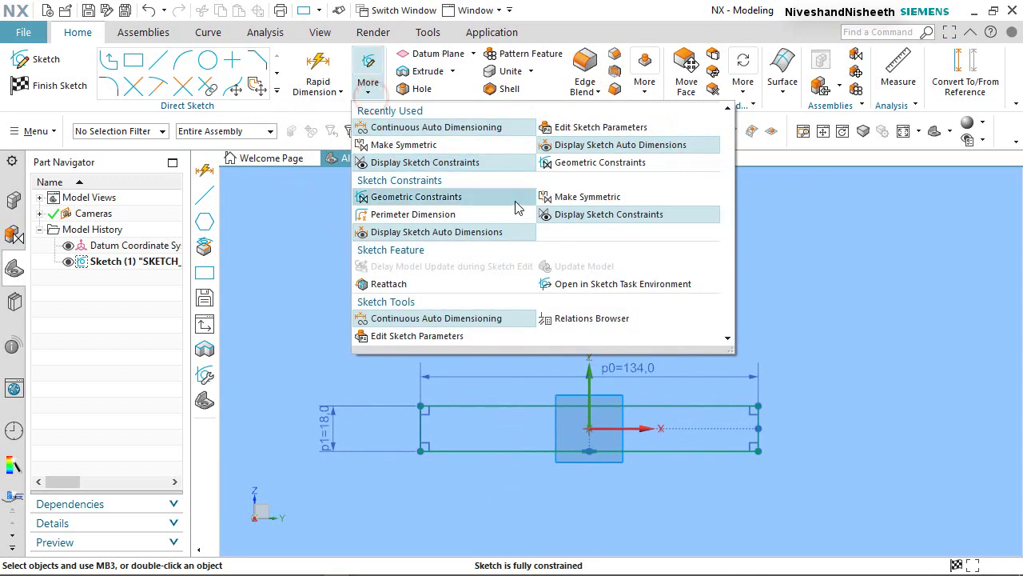
left_click(572, 217)
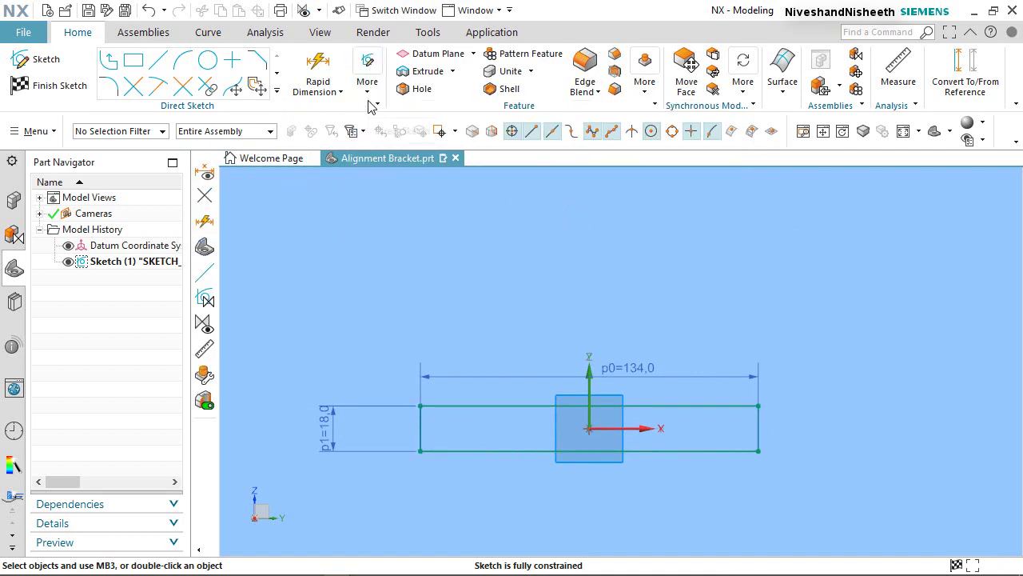
left_click(367, 83)
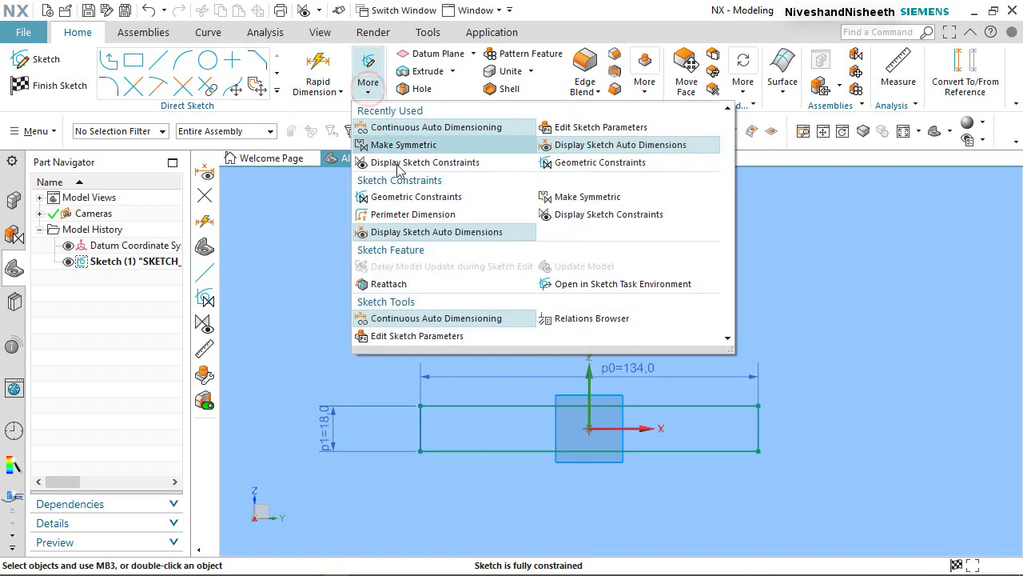
left_click(436, 232)
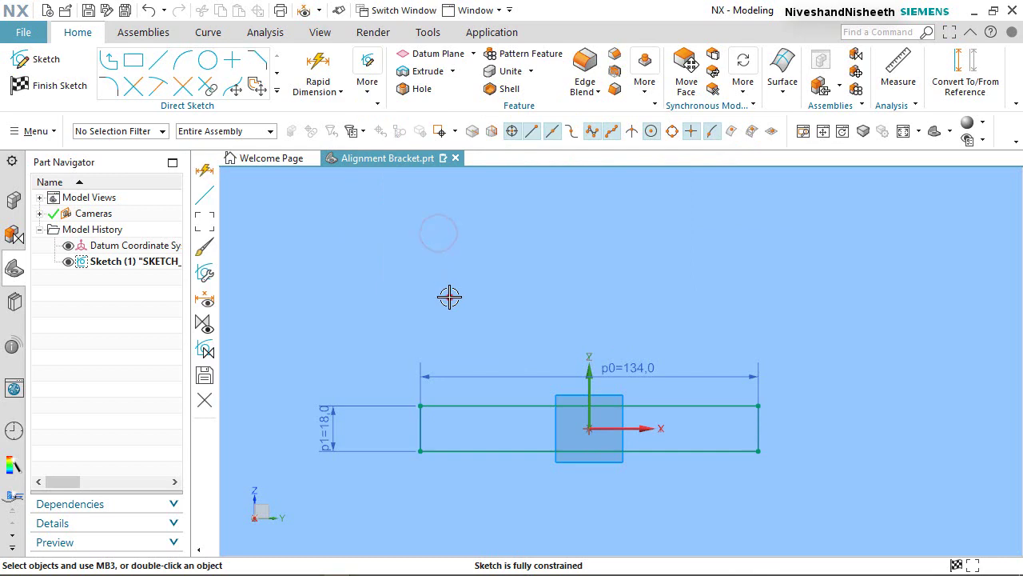
right_click(841, 289)
left_click(862, 16)
Extrude the 134 x 18 mm rectangle sketch 50 mm in isometric view, with the Extrude settings reset to their defaults.
left_click(952, 131)
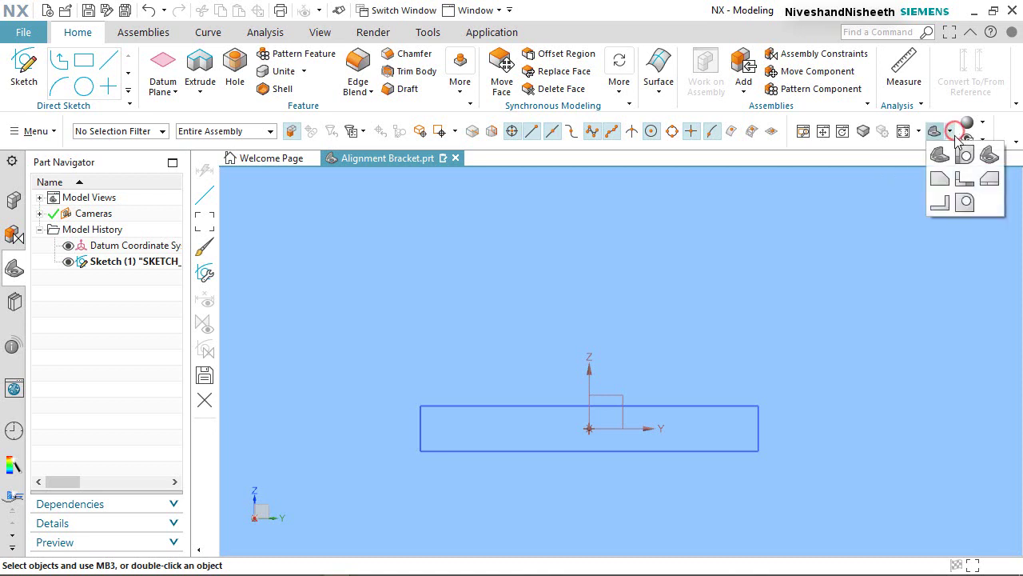
left_click(989, 153)
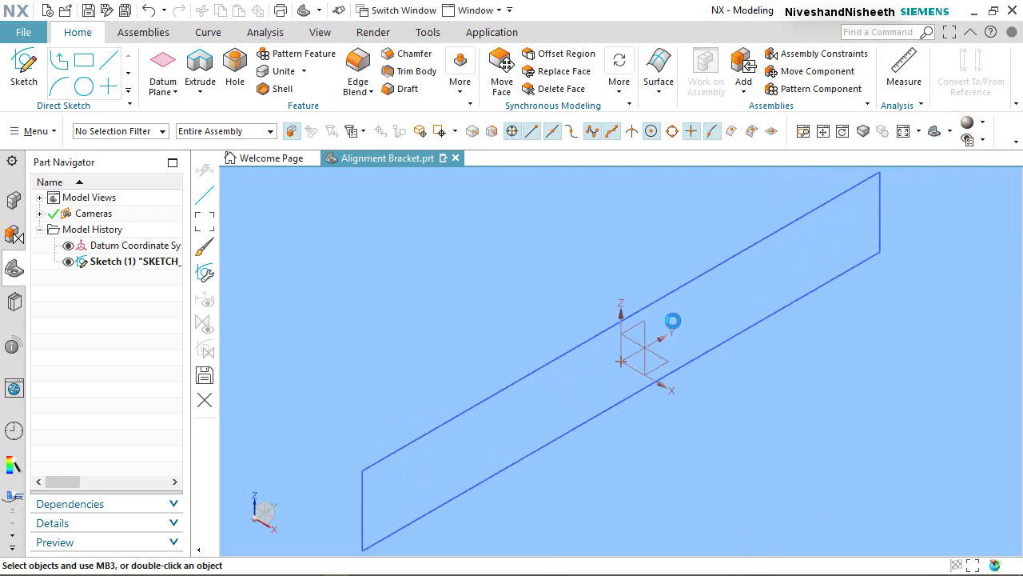
left_click(466, 321)
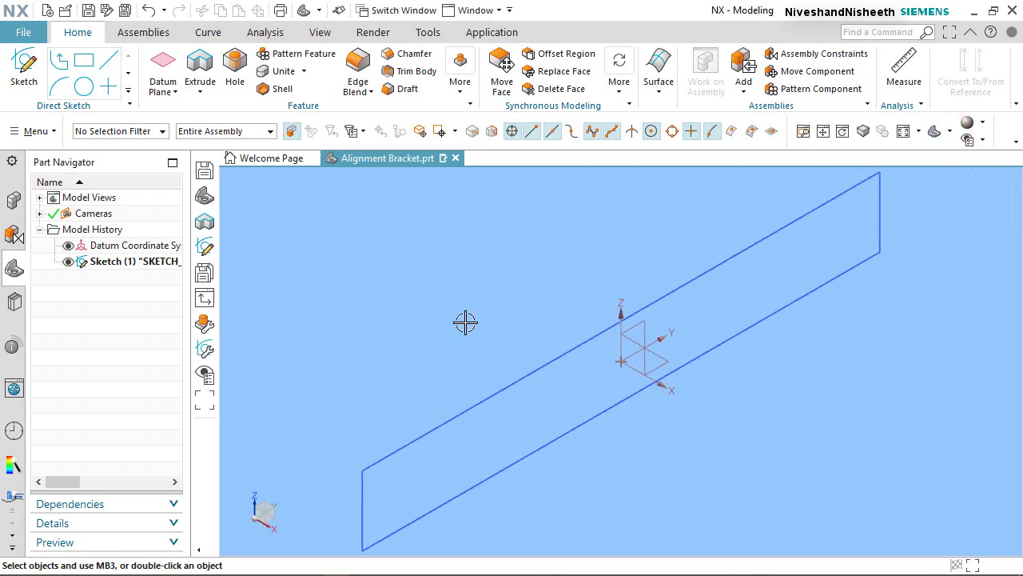
left_click(200, 70)
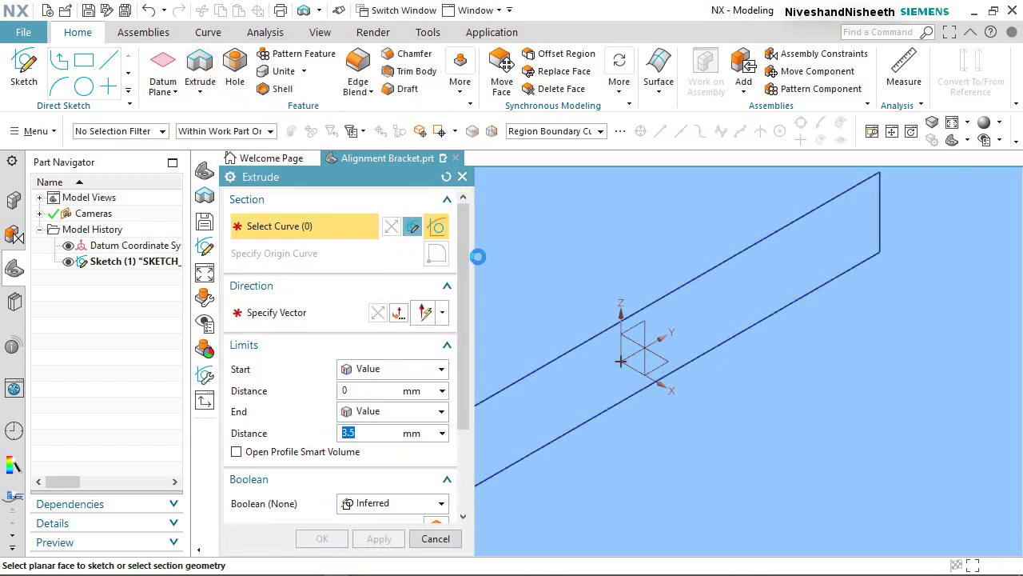
left_click(447, 178)
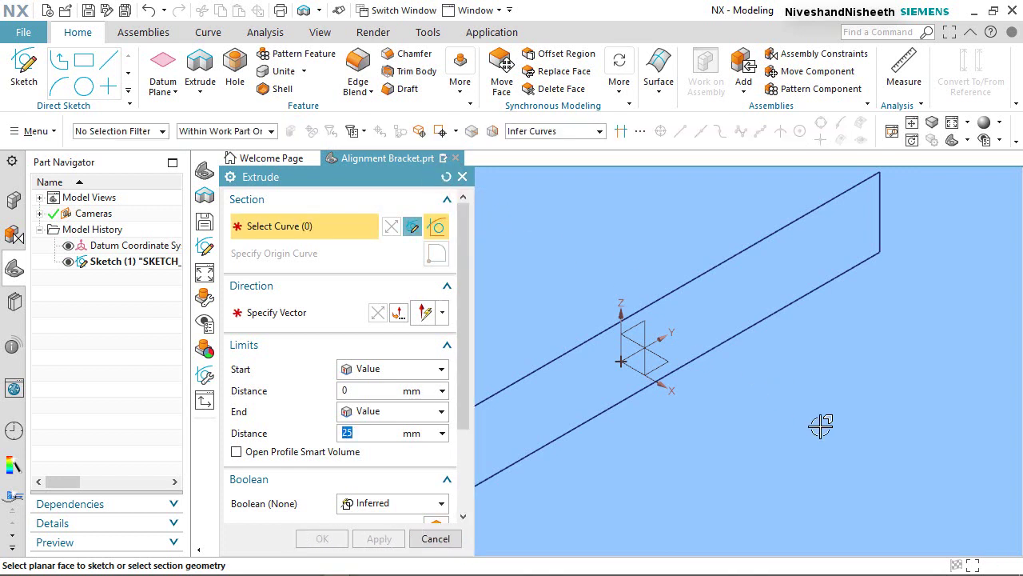
scroll(821, 426, "up", 2)
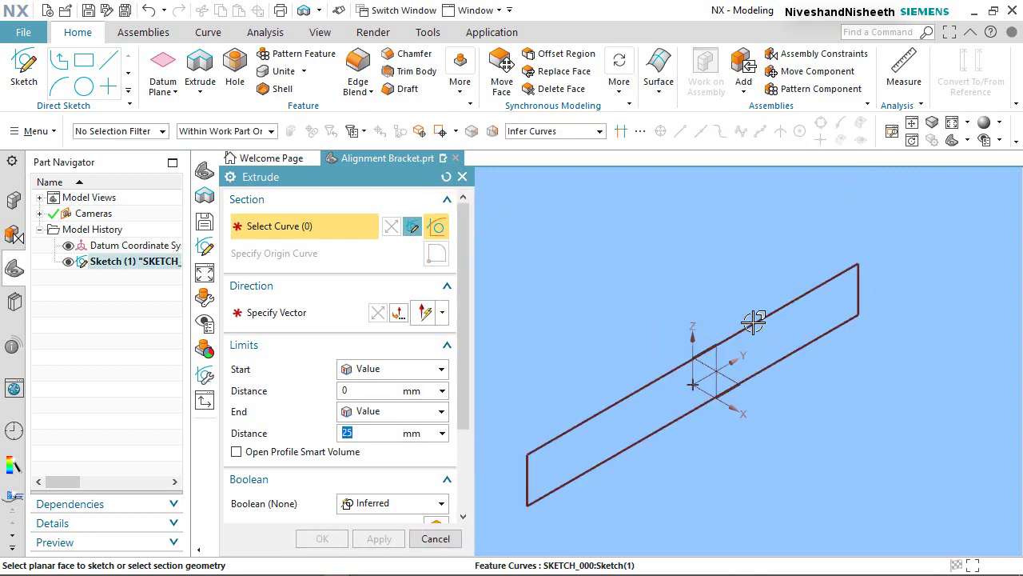
left_click(754, 322)
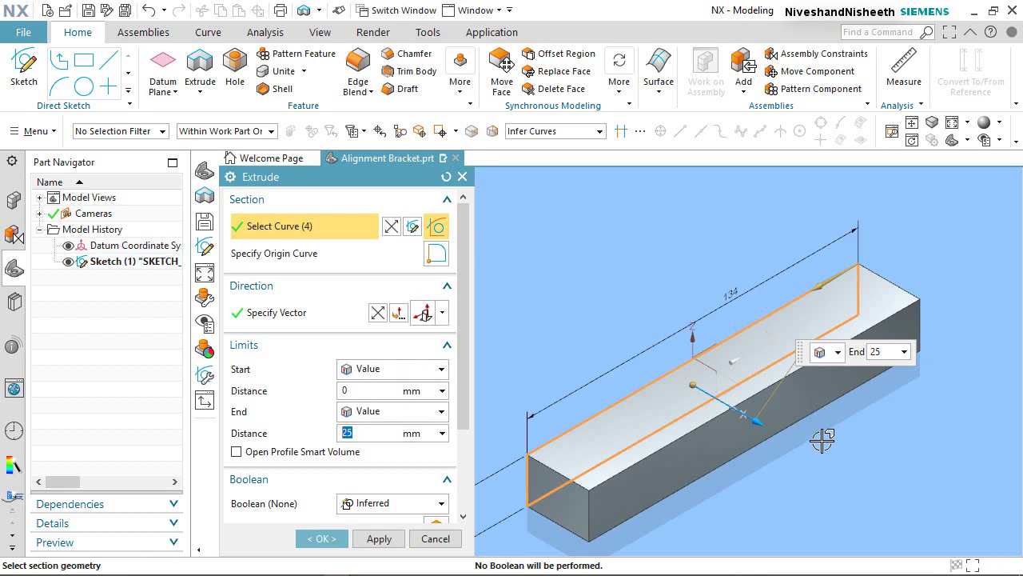
left_click_drag(753, 413, 814, 451)
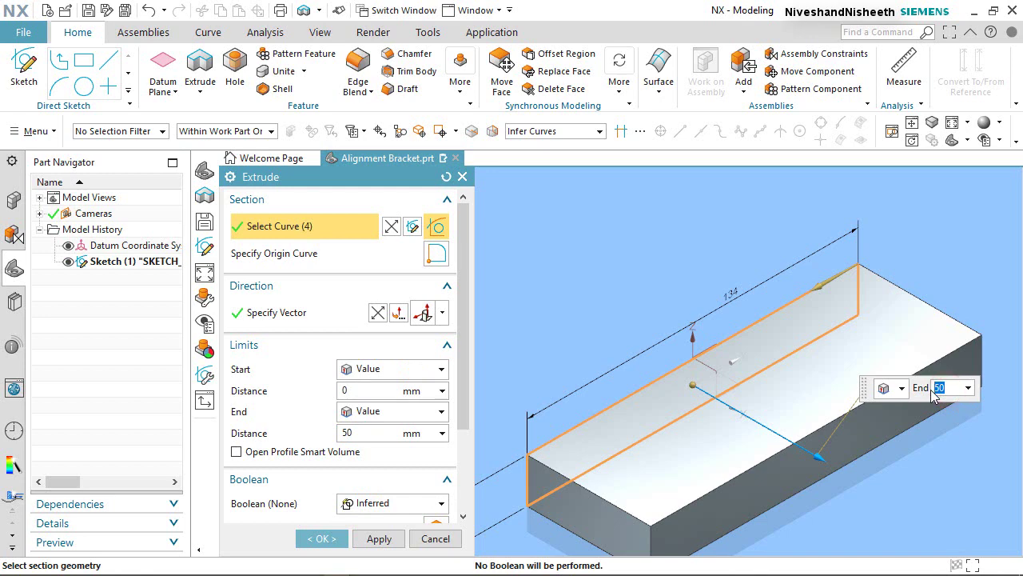
left_click(323, 539)
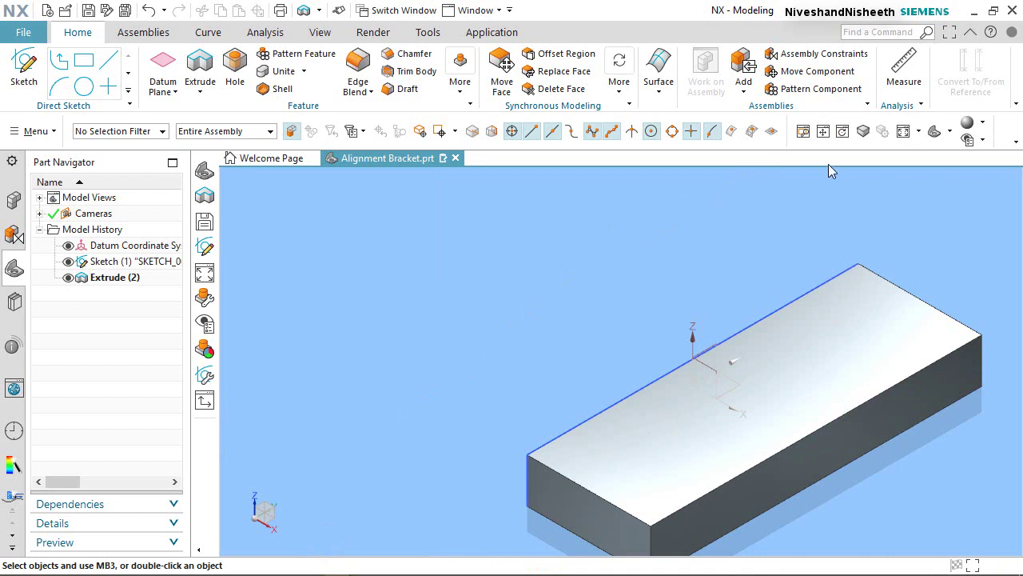
Hide the base sketch and turn off the floor reflection beneath the block.
left_click(882, 132)
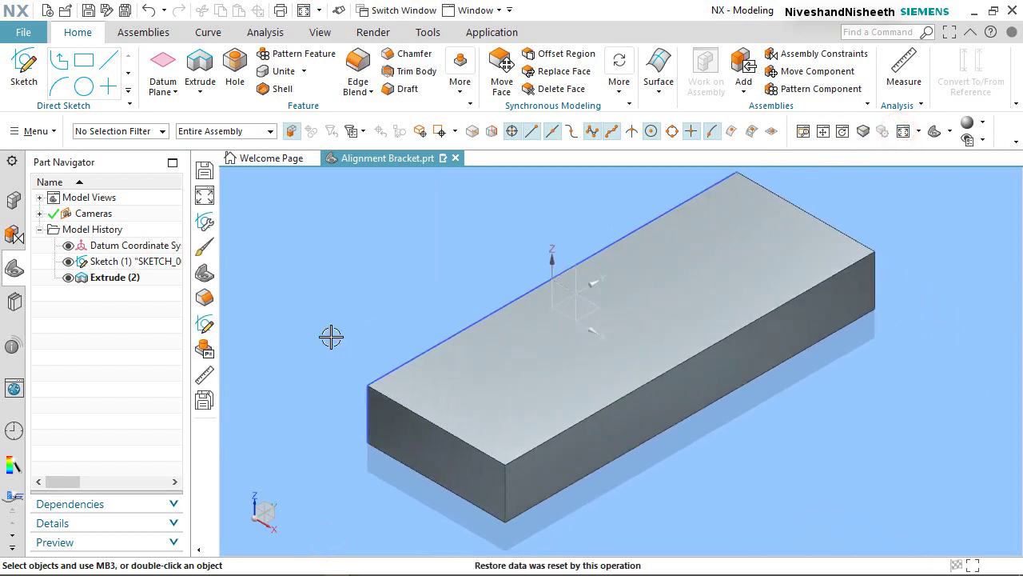
left_click(68, 262)
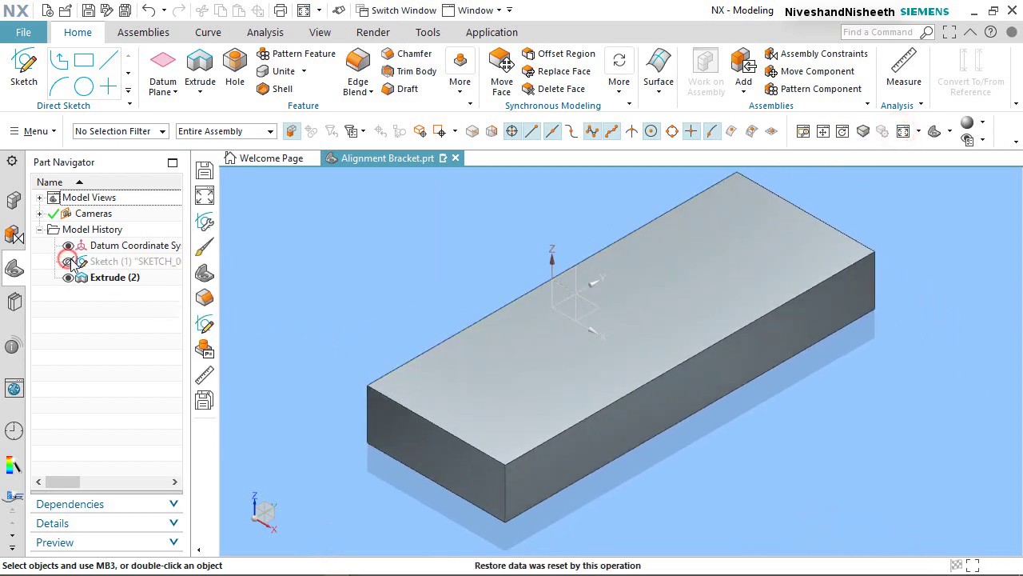
right_click(403, 258)
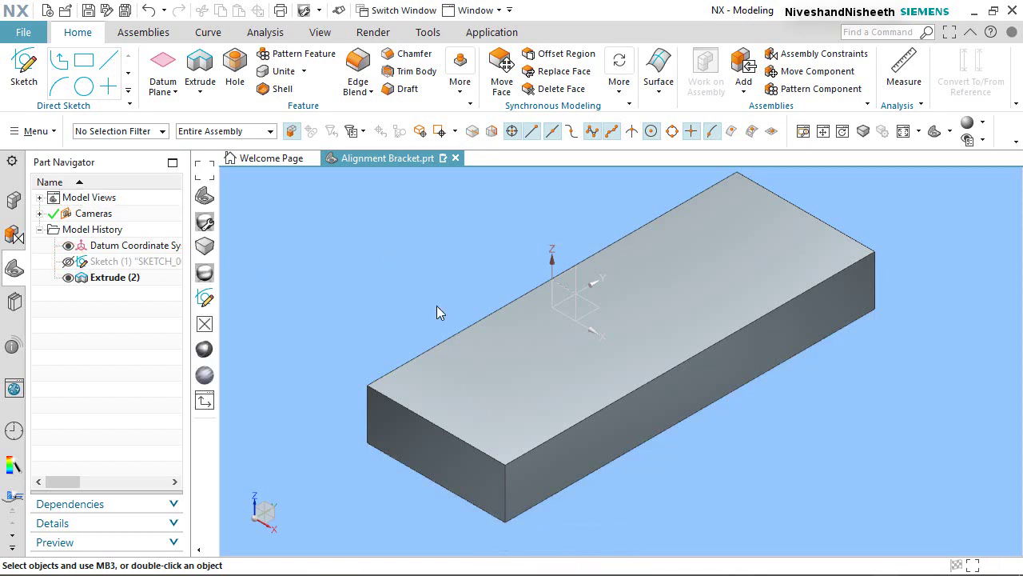
Change the block's display color to Strong Gold from the neutral palette using Edit Object Display.
left_click(320, 33)
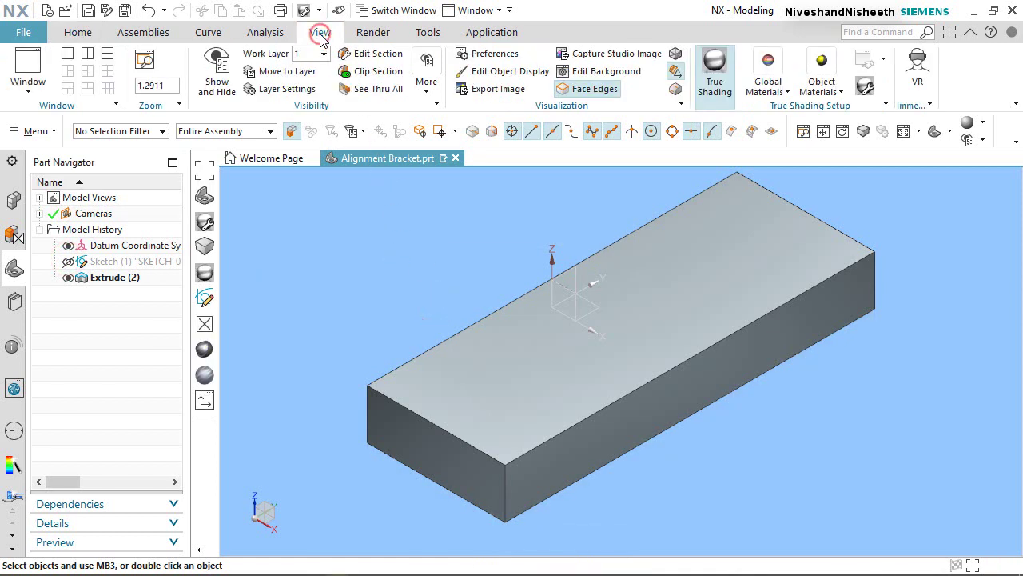
left_click(480, 71)
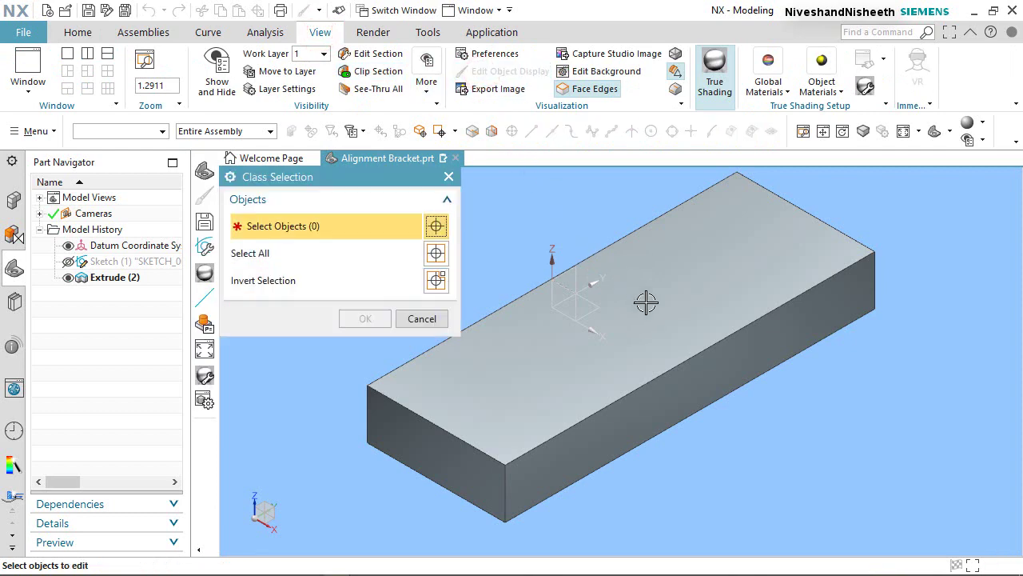
left_click(648, 306)
left_click(364, 318)
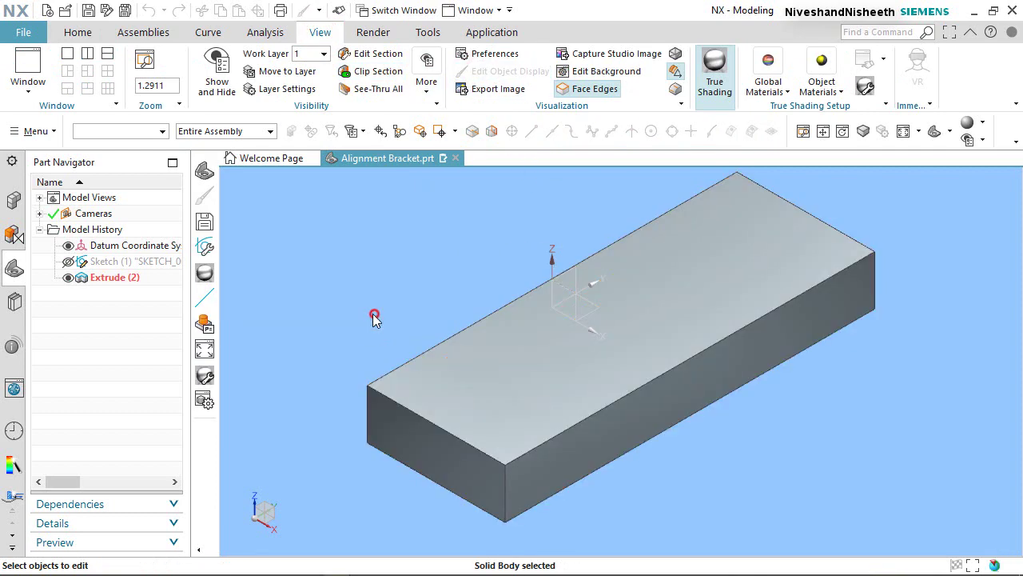
left_click(387, 271)
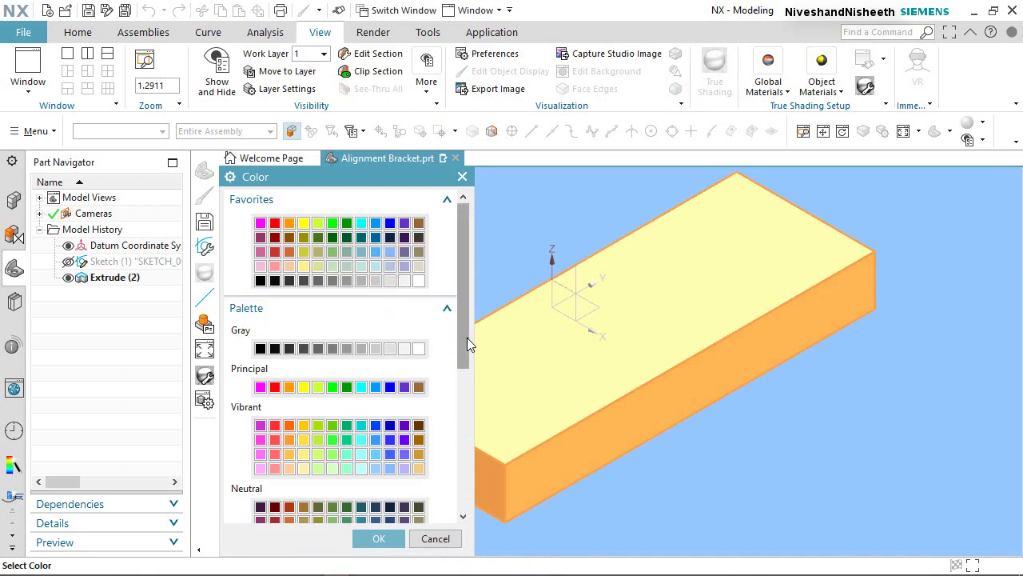
left_click_drag(467, 337, 453, 407)
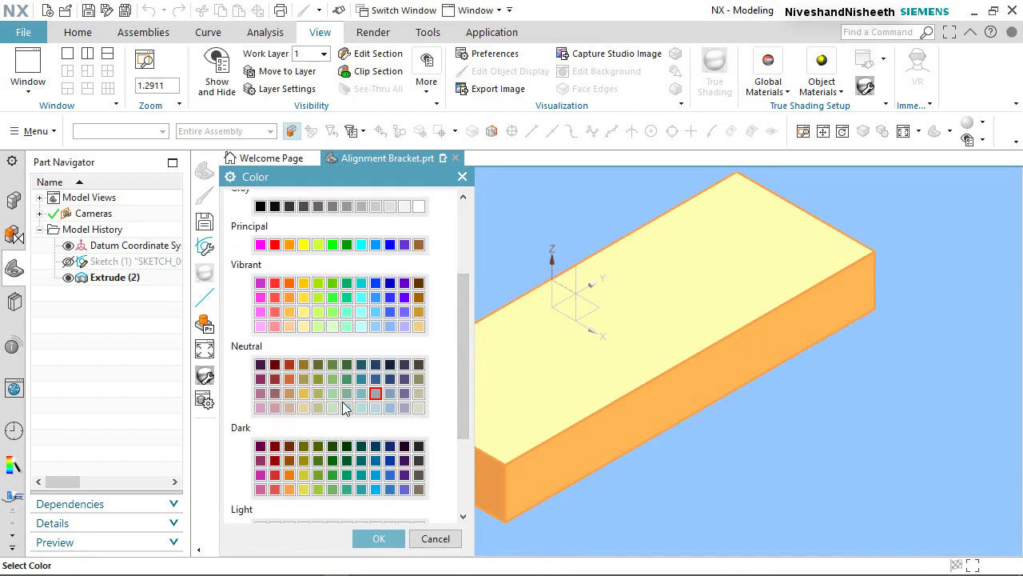
left_click(305, 382)
left_click_drag(465, 426, 464, 447)
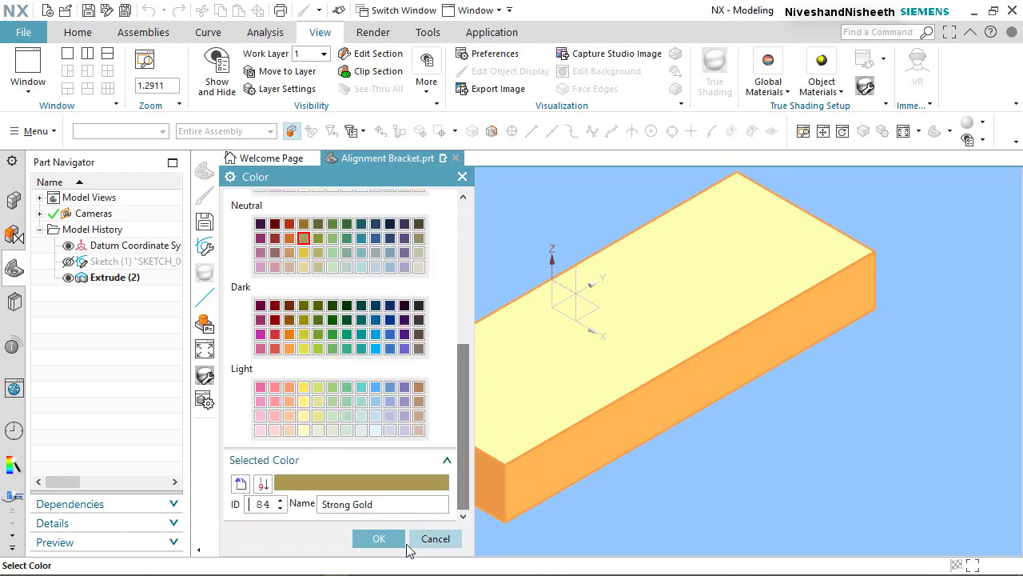
left_click(379, 538)
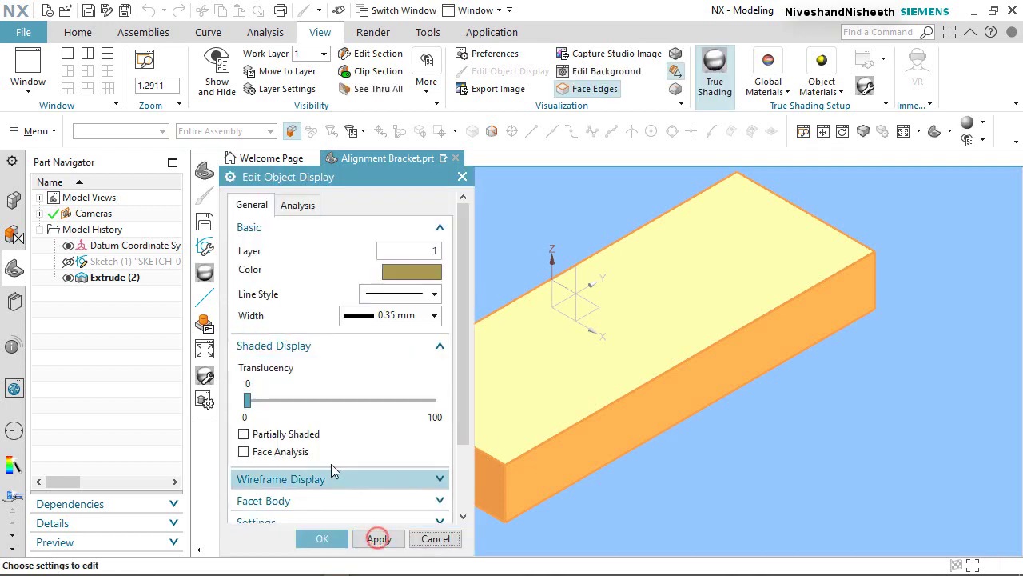
left_click(313, 538)
left_click(318, 288)
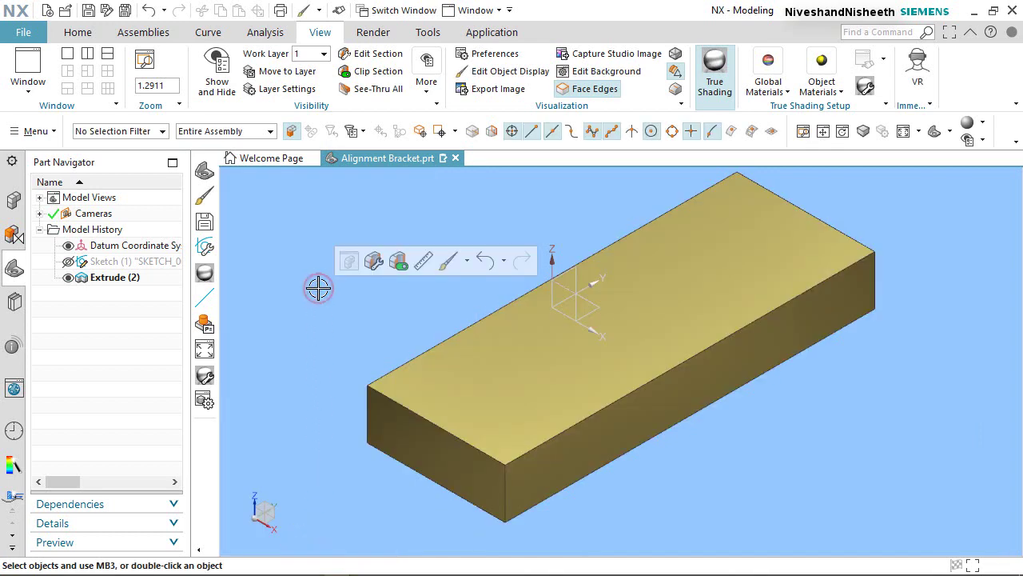
Brighten the scene lights slightly above the middle setting in the True Shading Editor, and save the part.
left_click(866, 88)
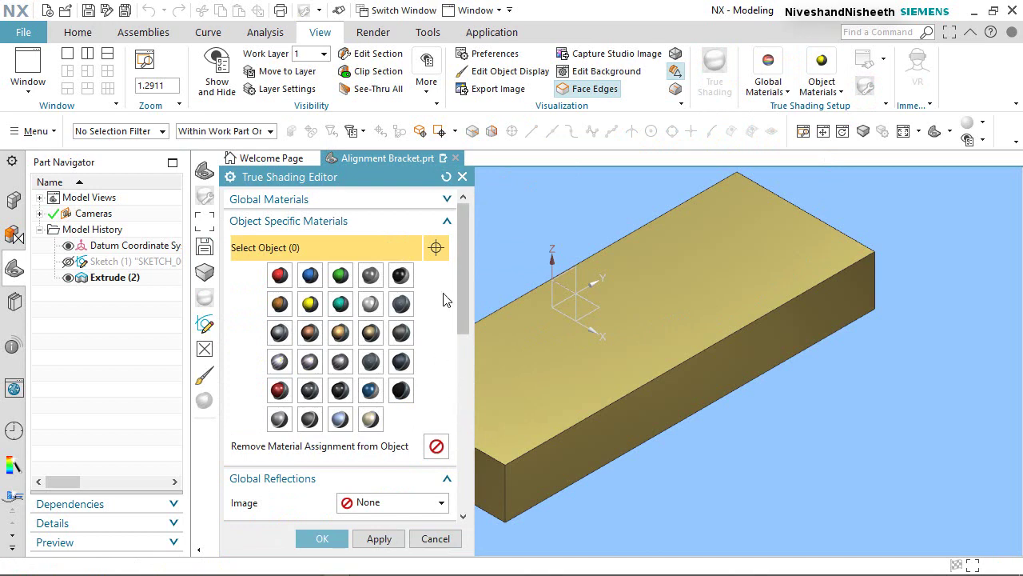
left_click_drag(465, 301, 452, 517)
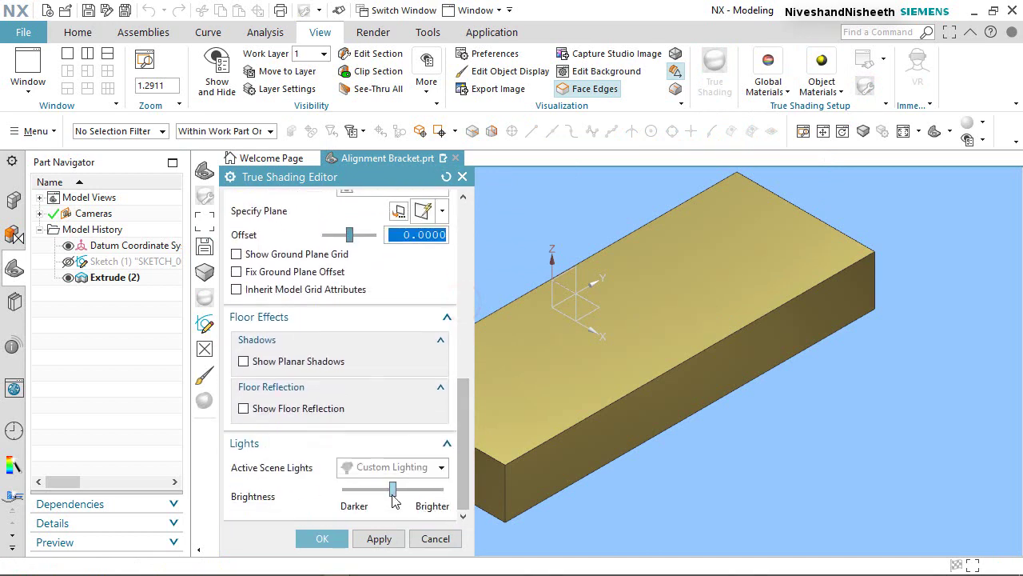
left_click_drag(392, 494, 409, 494)
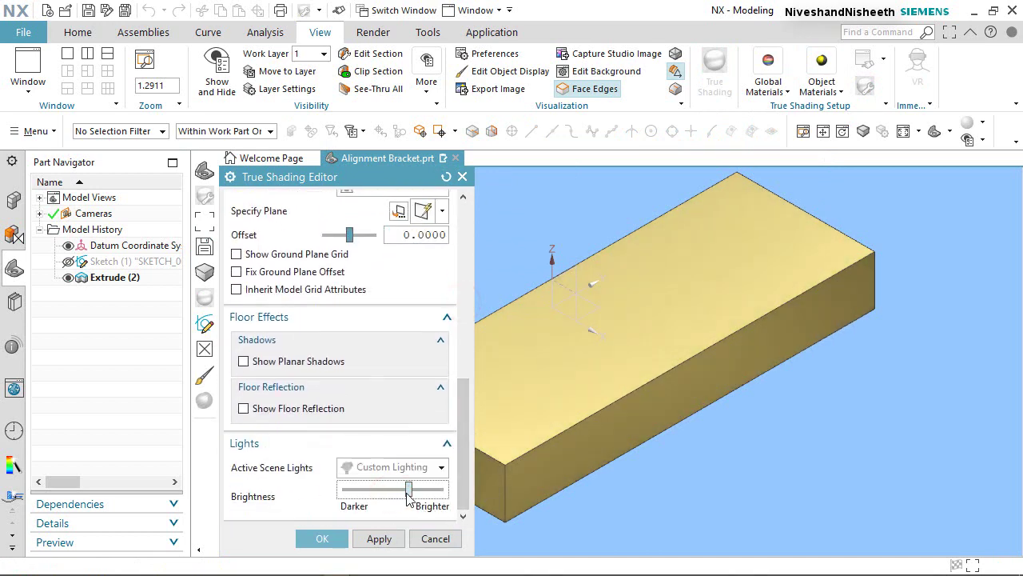
left_click(321, 538)
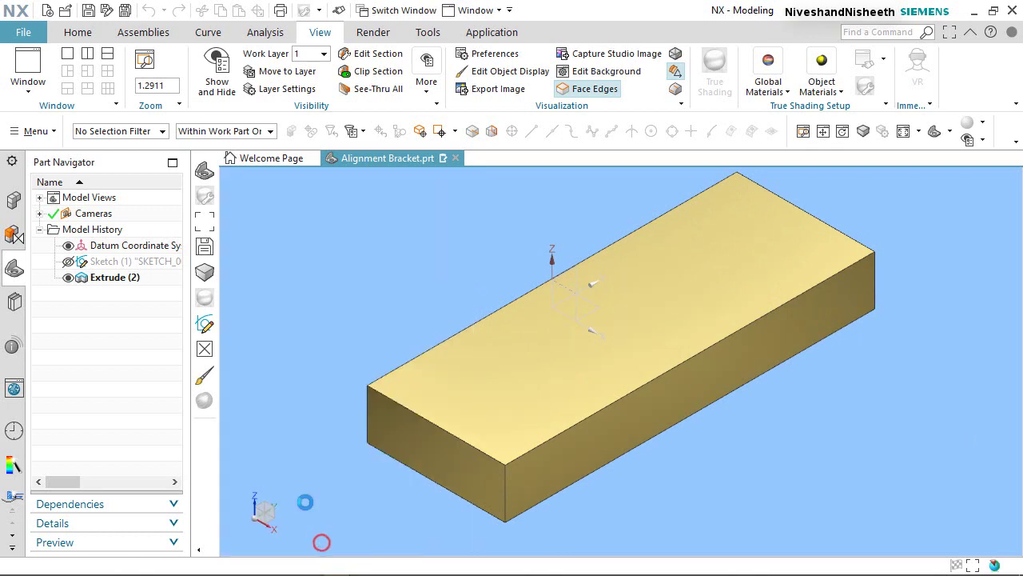
left_click(88, 33)
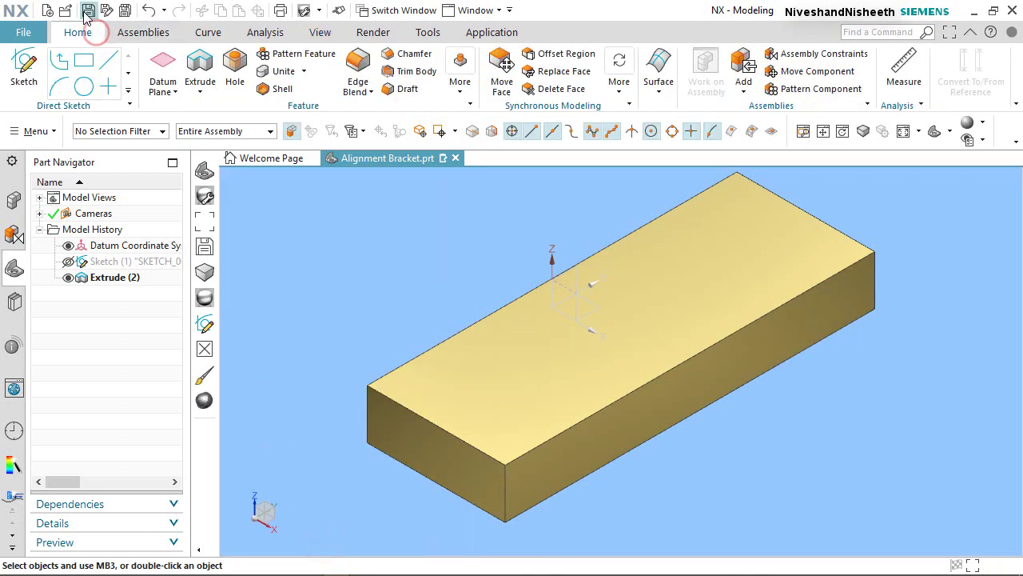
left_click(87, 10)
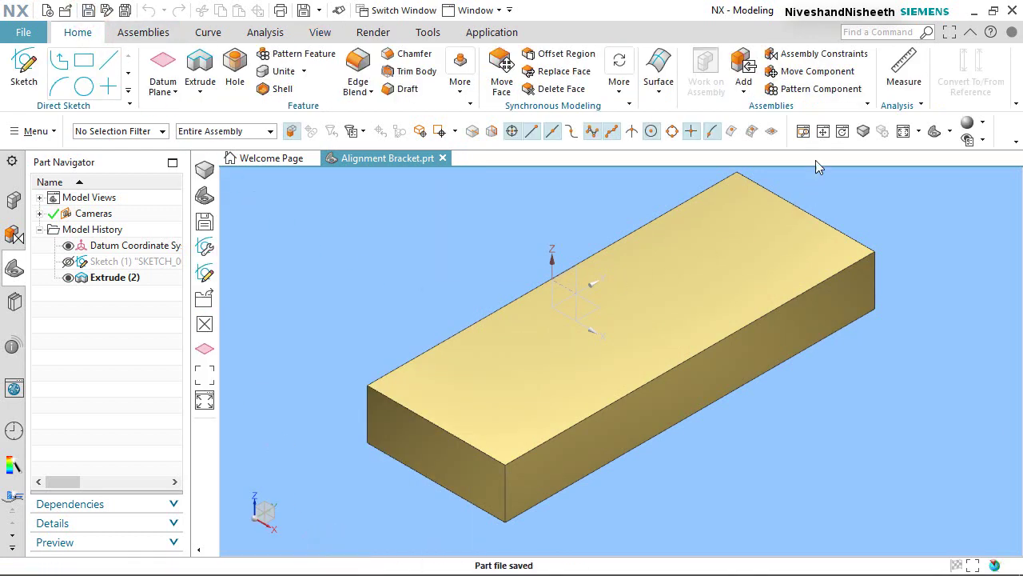
Create a sketch on the top face of the block, keeping the inferred plane method and horizontal reference.
left_click(903, 132)
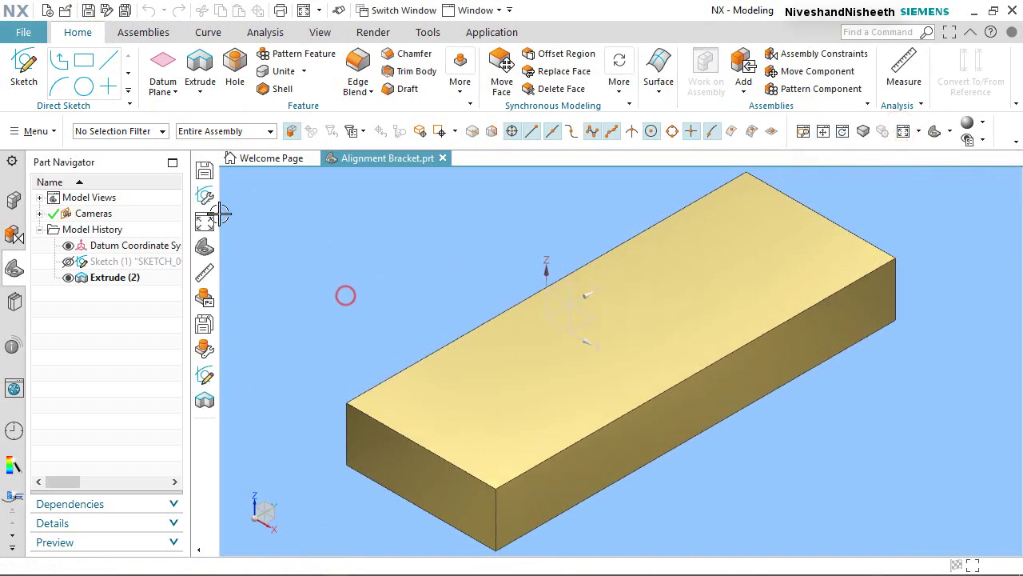
left_click(25, 69)
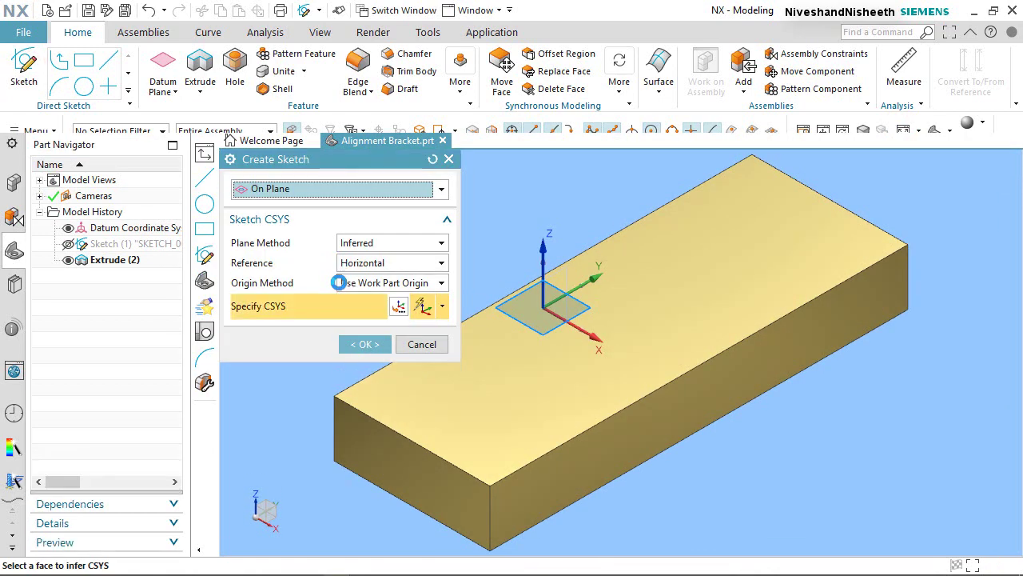
scroll(860, 441, "up", 2)
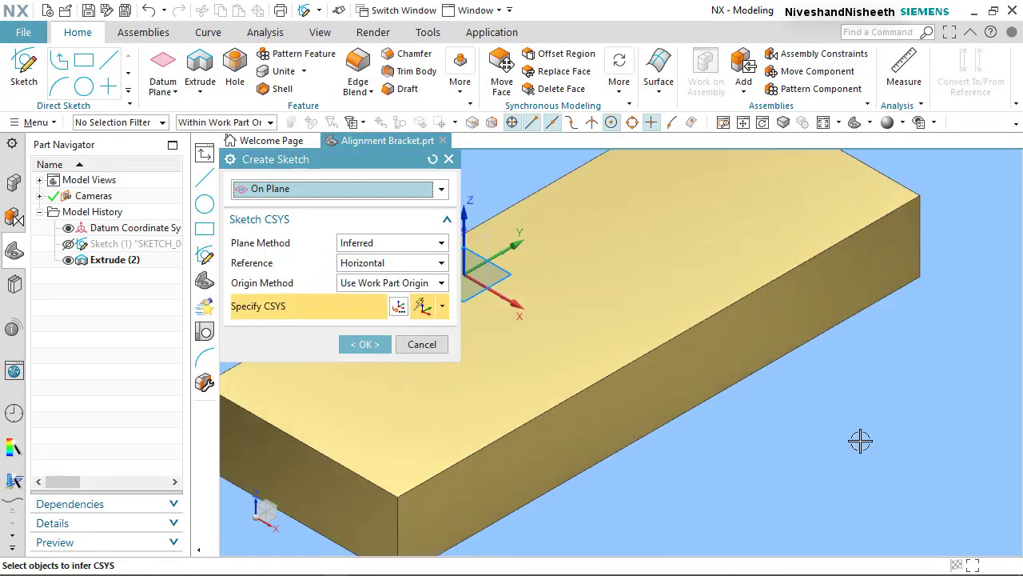
scroll(860, 441, "down", 3)
scroll(590, 452, "up", 1)
scroll(576, 408, "up", 1)
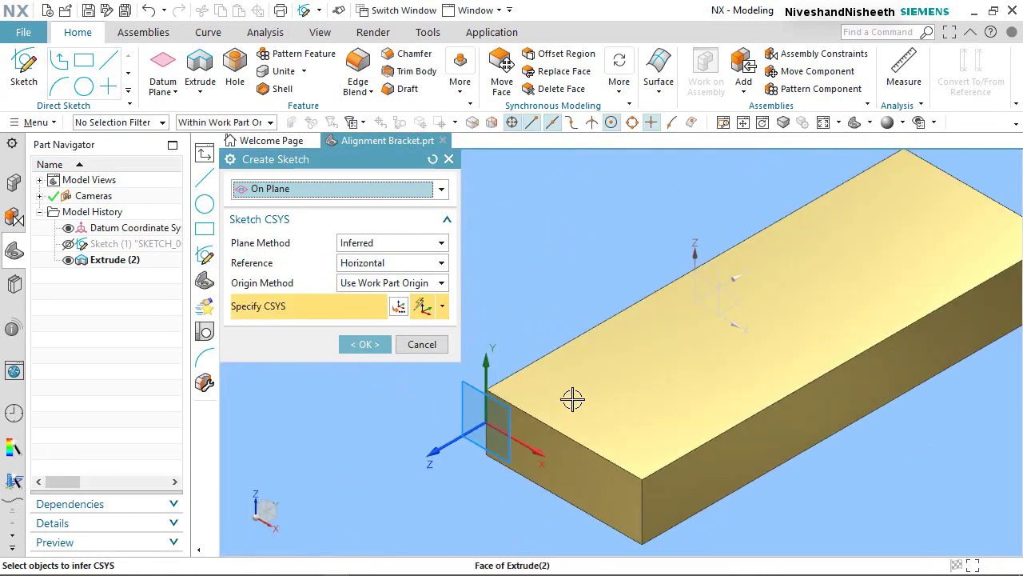
left_click(570, 399)
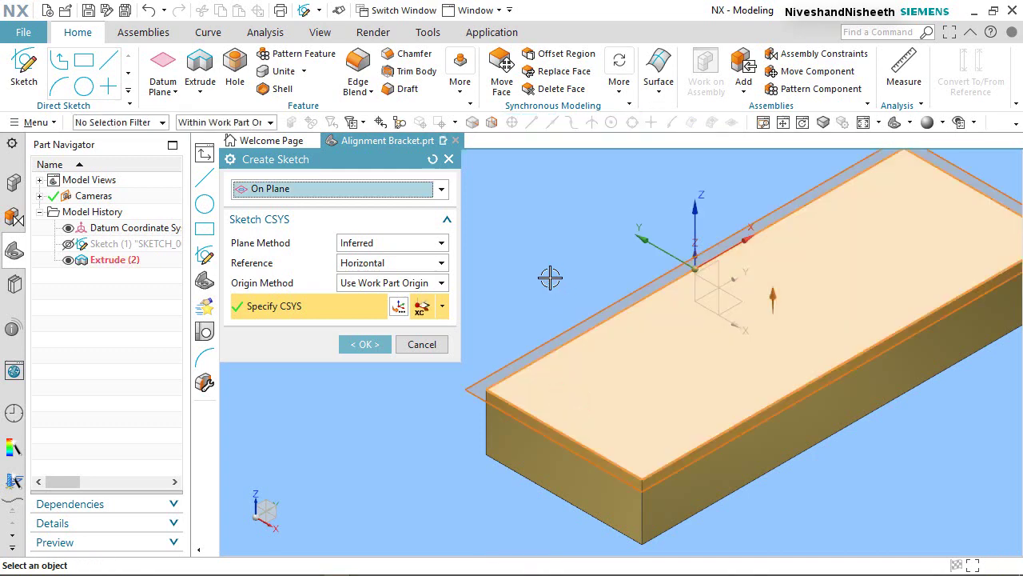
left_click(365, 343)
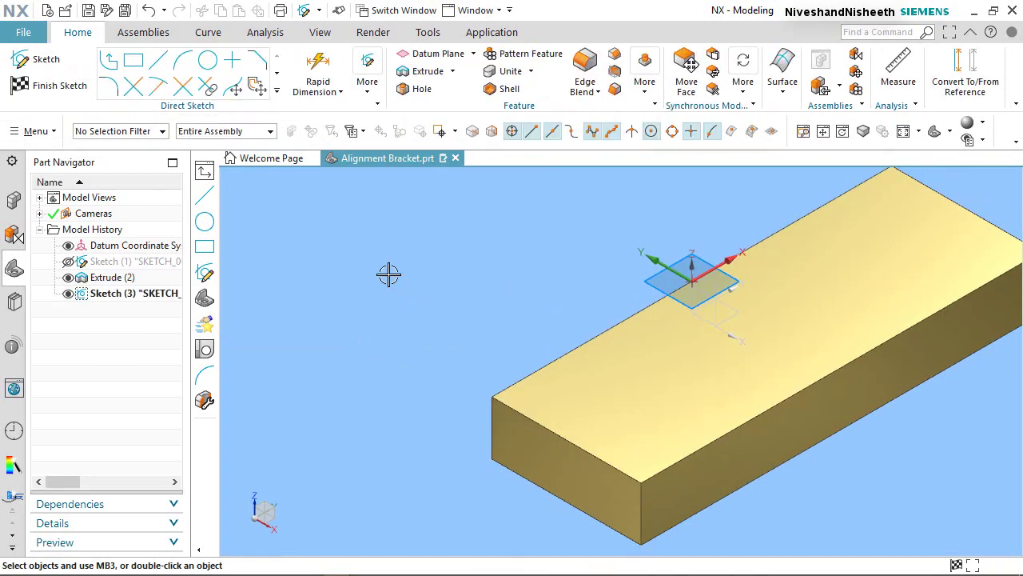
Sketch a small two-point rectangle on the top face, starting at the block's rear corner on its near short end.
left_click(133, 60)
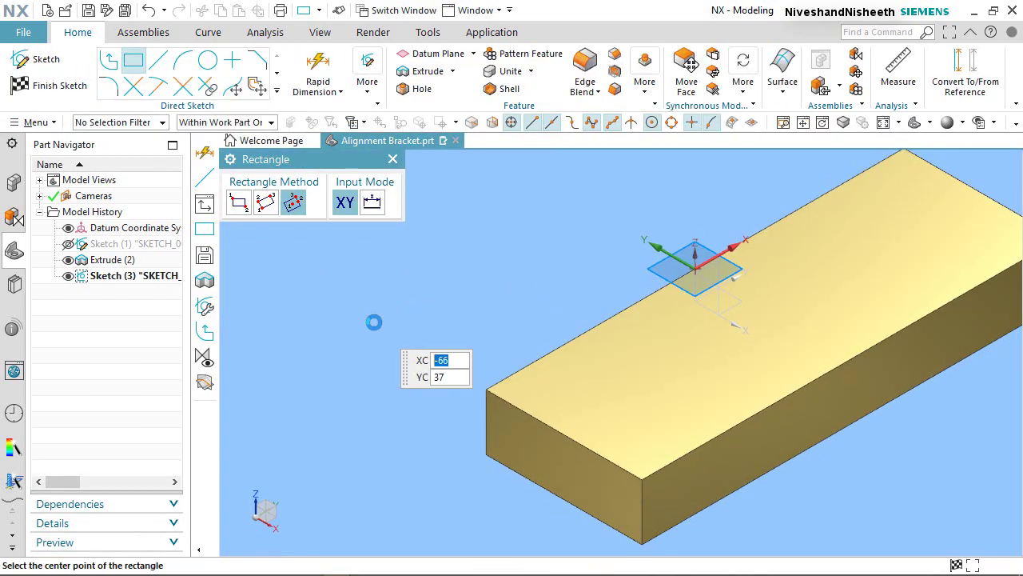
left_click(238, 203)
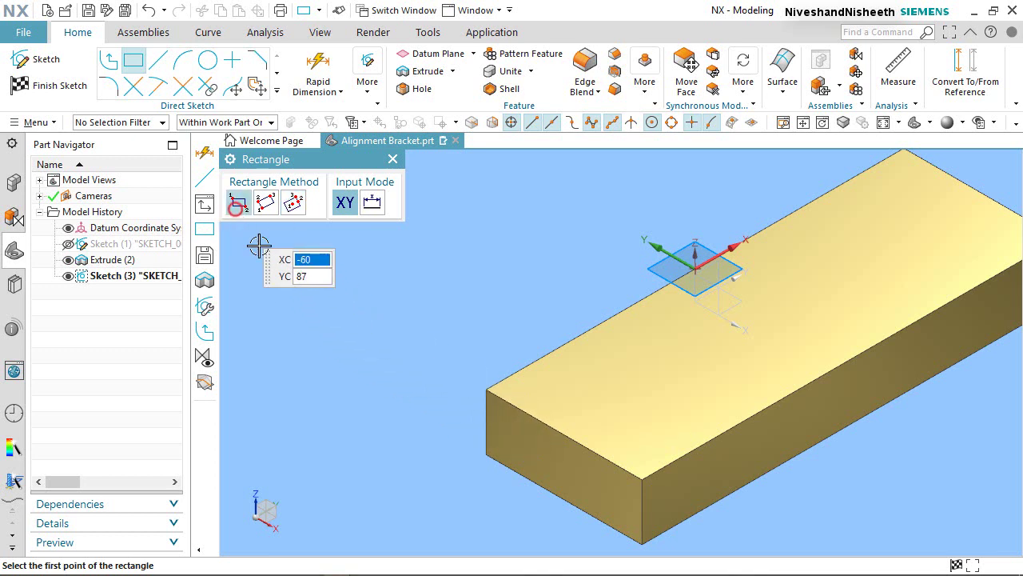
left_click(490, 387)
left_click(616, 392)
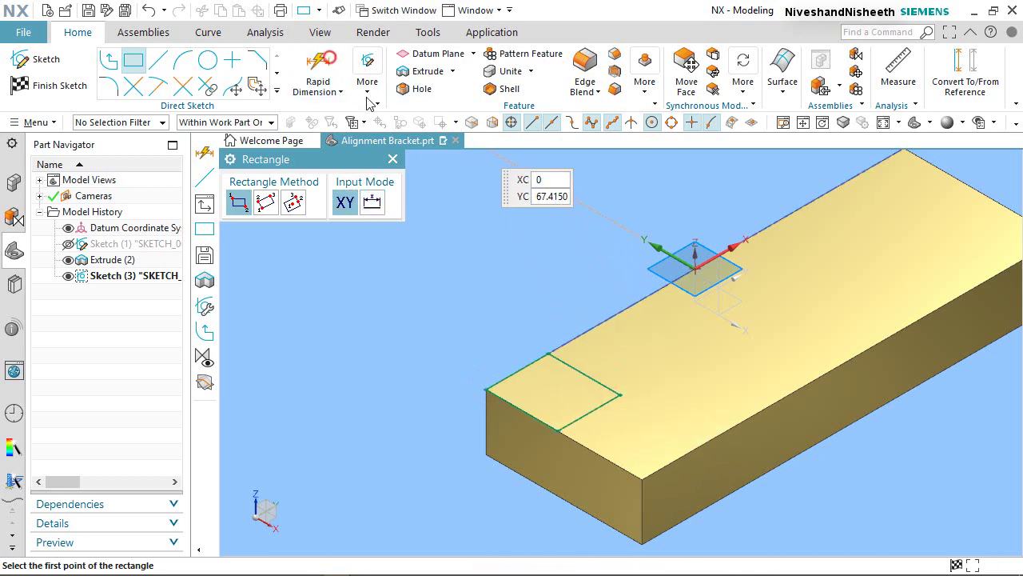
Dimension the rectangle's side along the block's long rear edge and set it to 35 mm with Rapid Dimension.
left_click(320, 64)
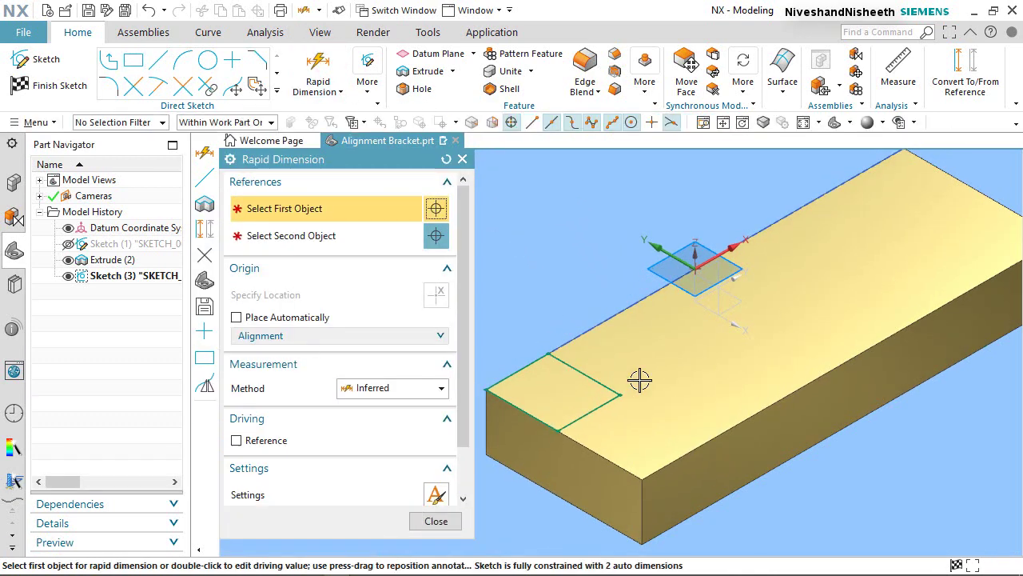
scroll(658, 395, "up", 1)
scroll(734, 452, "down", 2)
scroll(619, 407, "up", 1)
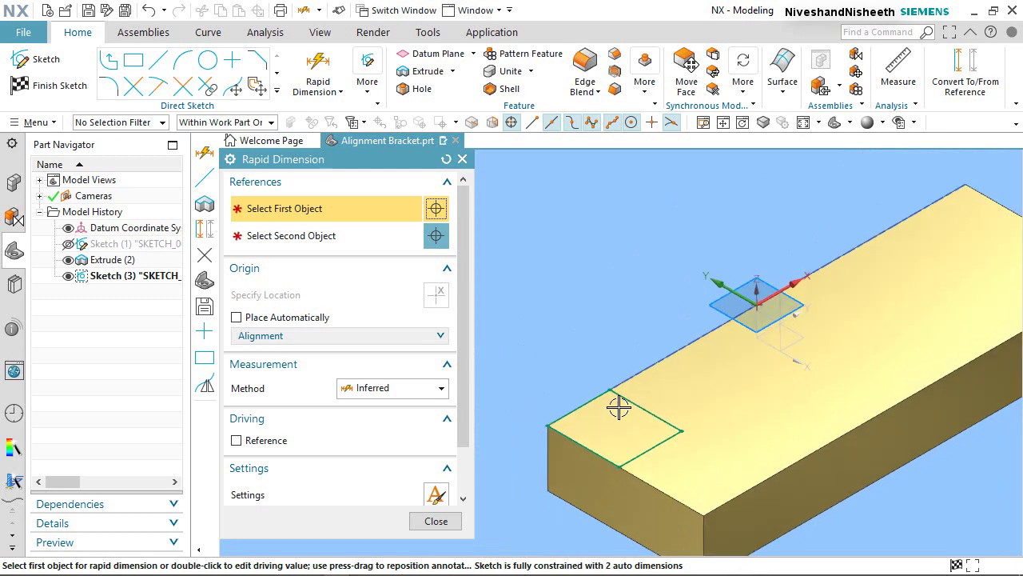
left_click(562, 418)
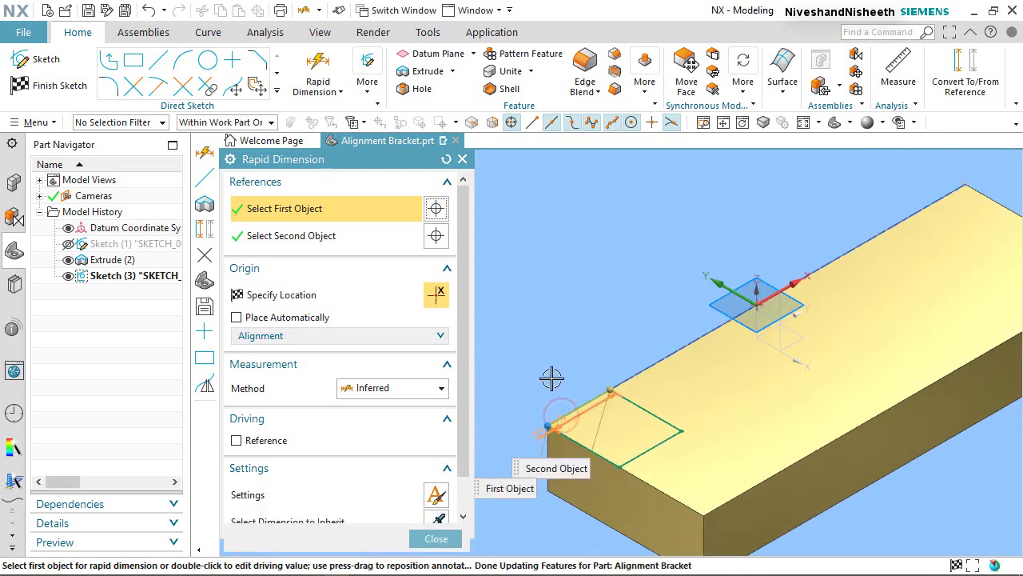
left_click(552, 377)
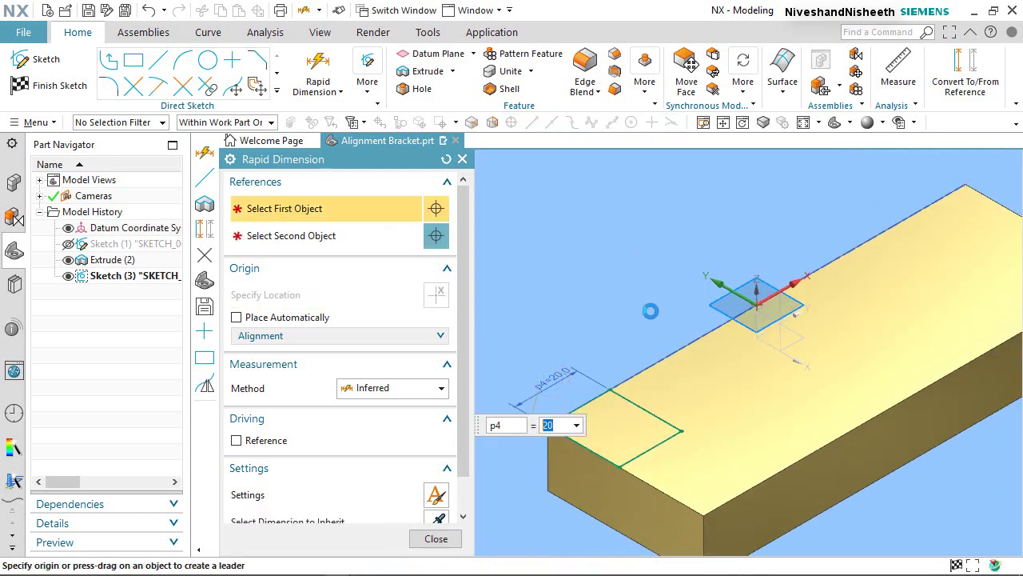
type("35")
key("Return")
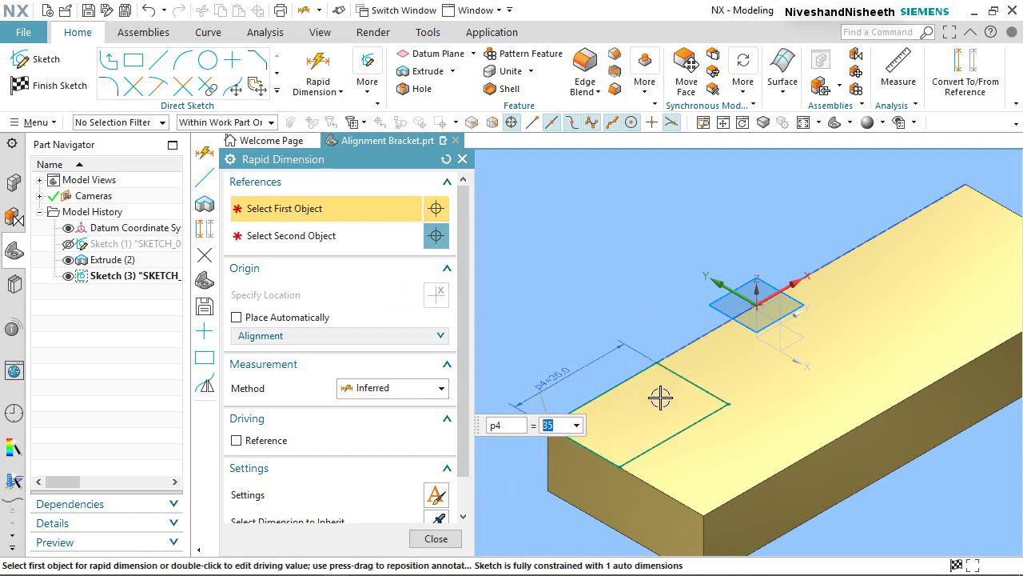
Dimension the rectangle's side across the block's width, set it to 30 mm, and finish the sketch.
left_click(686, 379)
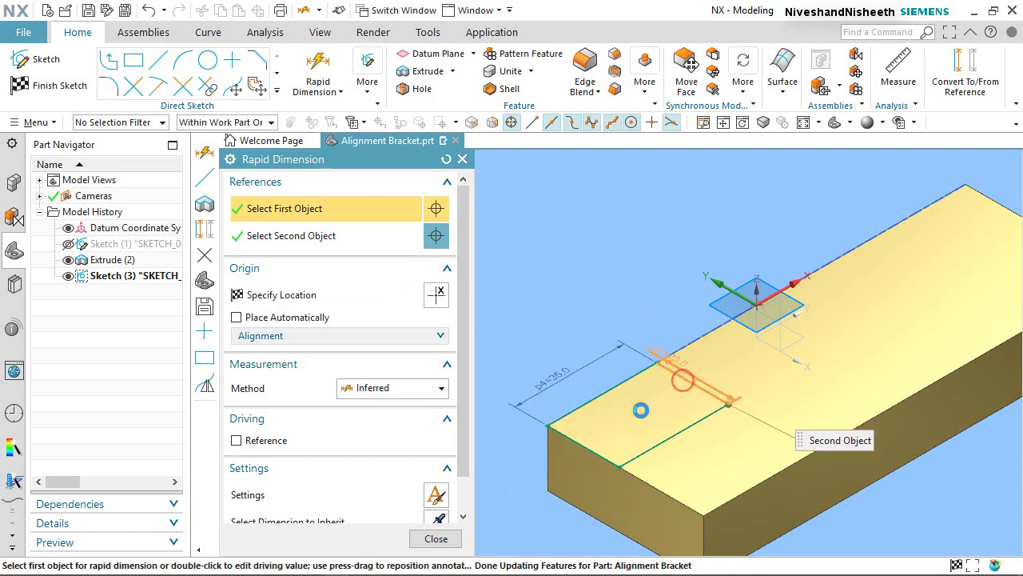
left_click(725, 375)
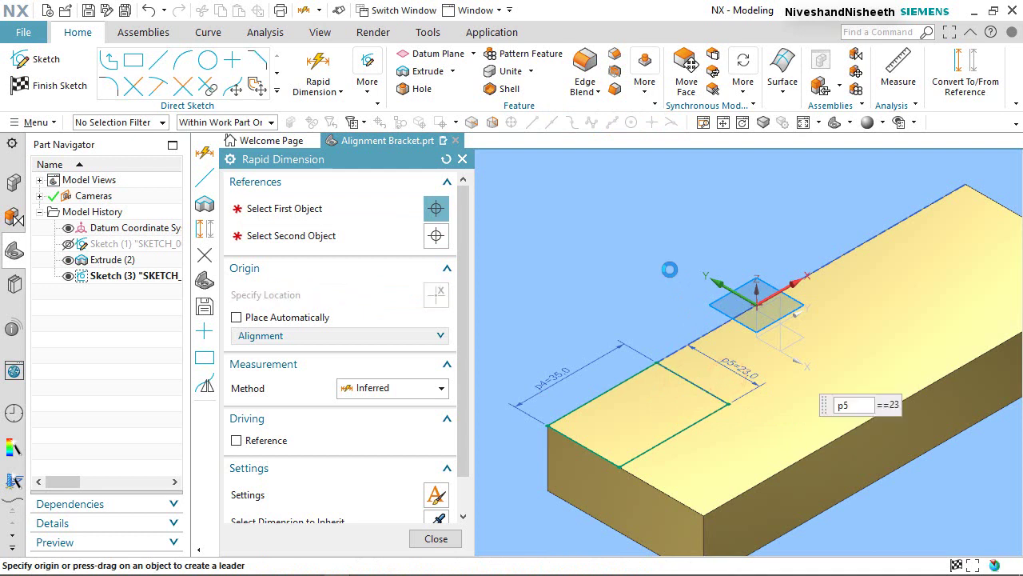
key("Return")
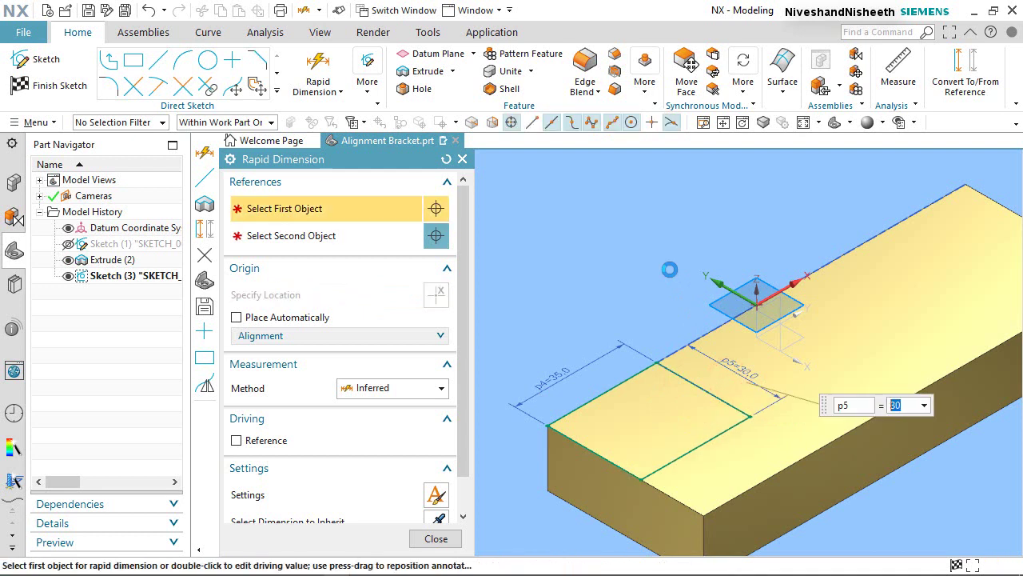
left_click(448, 535)
left_click(502, 323)
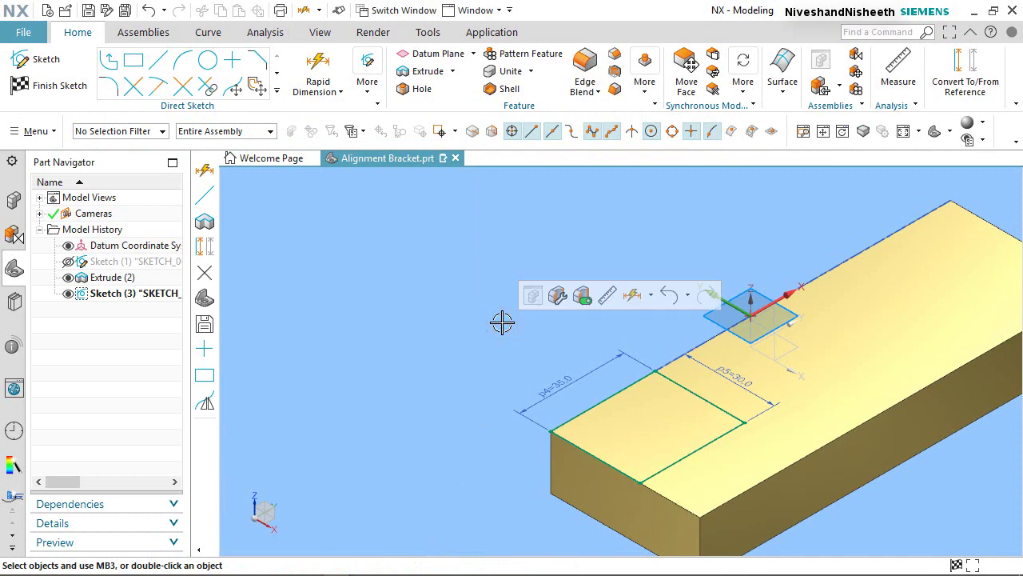
right_click(438, 251)
left_click(485, 241)
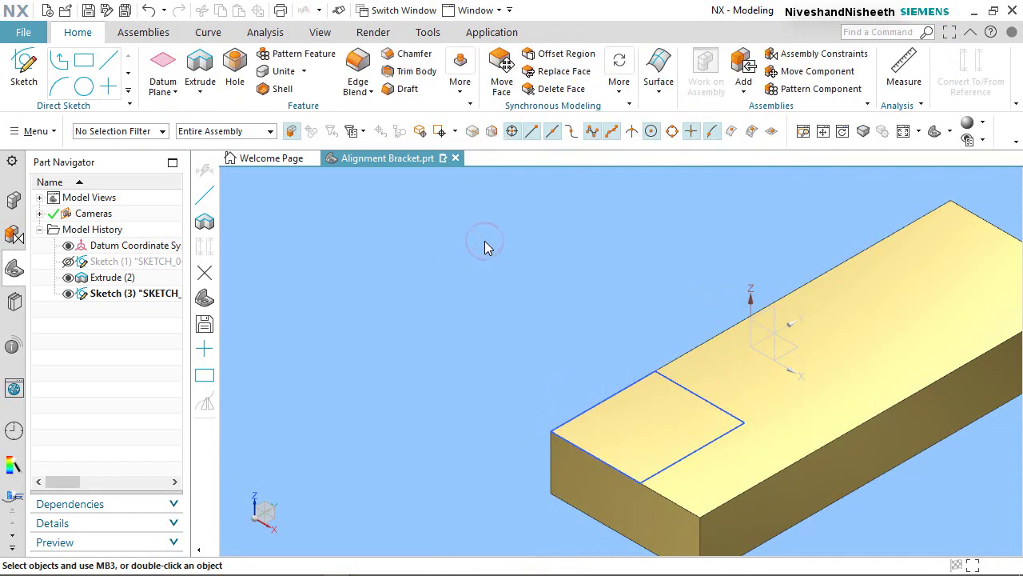
left_click(462, 321)
Extrude the corner rectangle 12 mm upward from the block's top face, keeping the inferred Boolean.
left_click(210, 74)
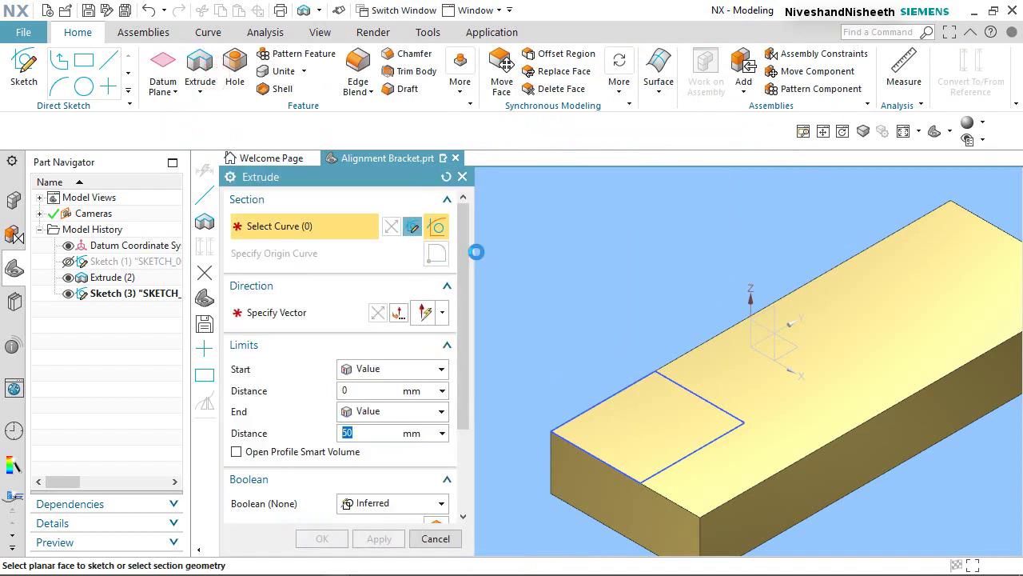
left_click(686, 391)
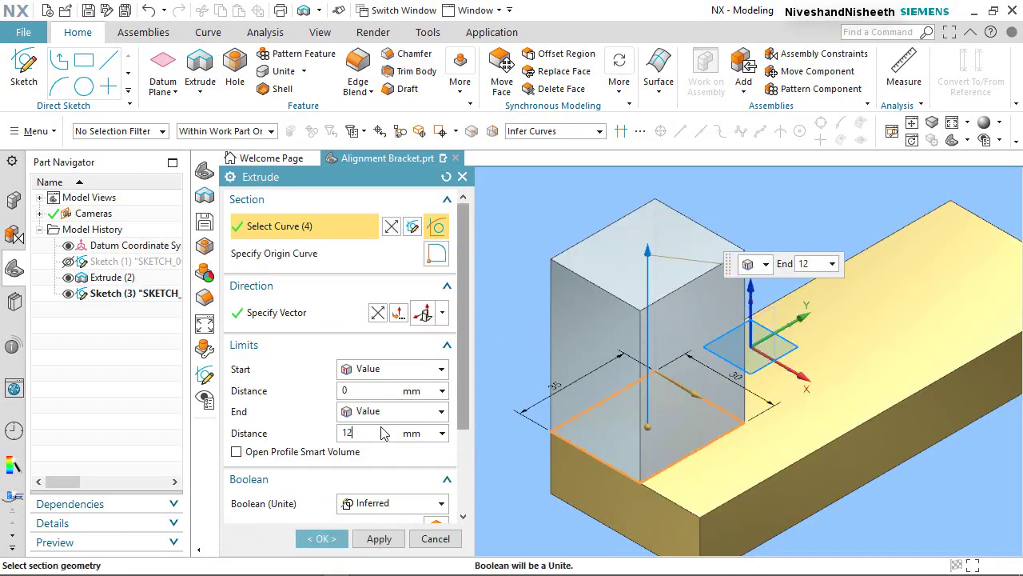
left_click(382, 433)
type("12")
key("Return")
left_click(323, 539)
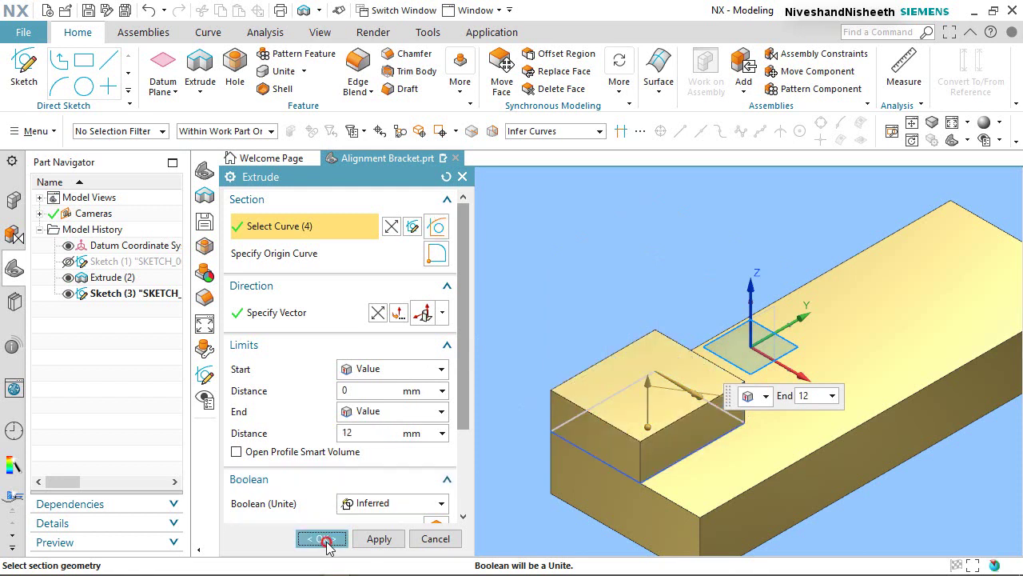
left_click(411, 341)
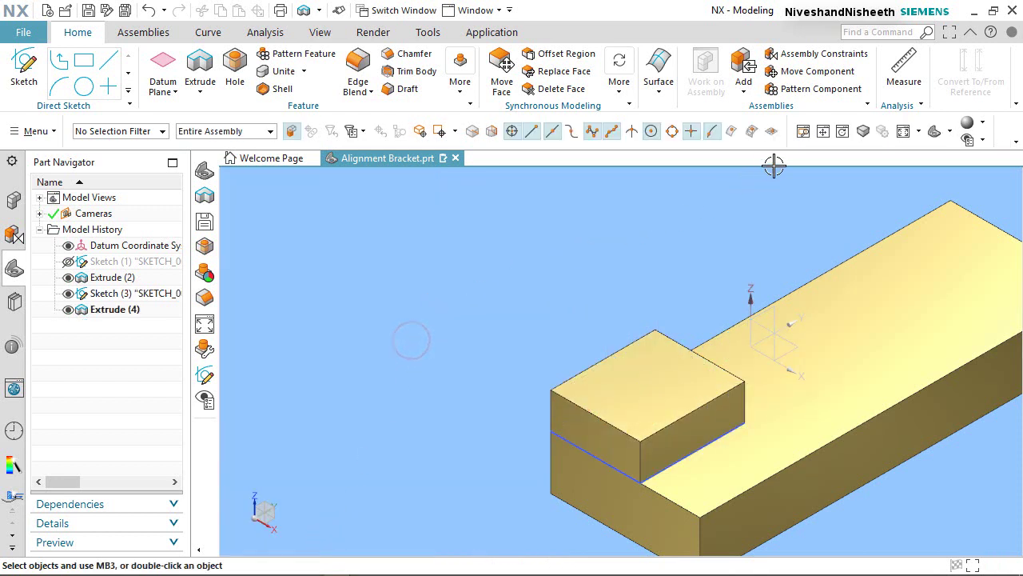
Mirror the raised corner block about the datum coordinate system's XZ plane with Mirror Feature, using the existing plane option.
left_click(903, 132)
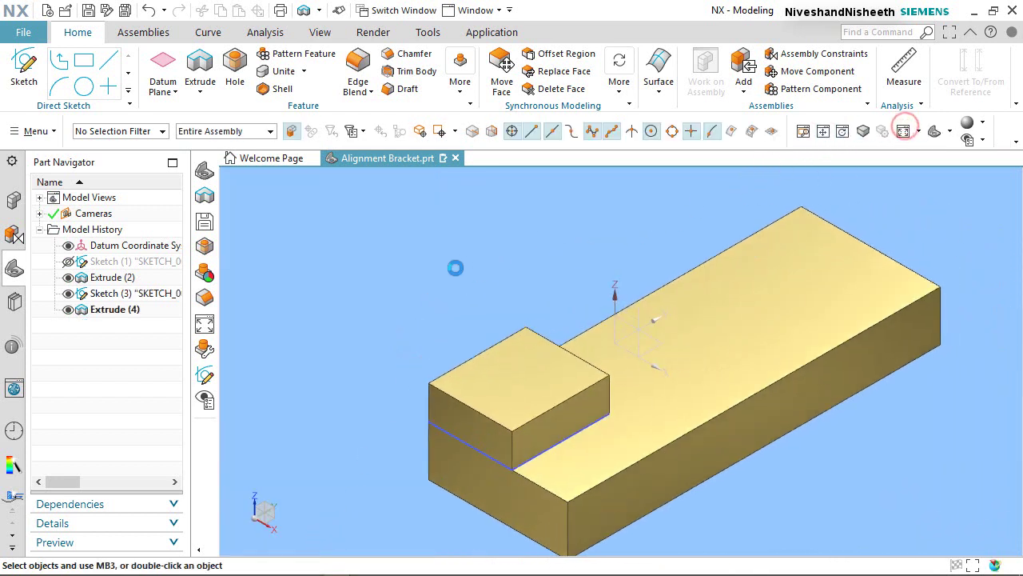
left_click(449, 270)
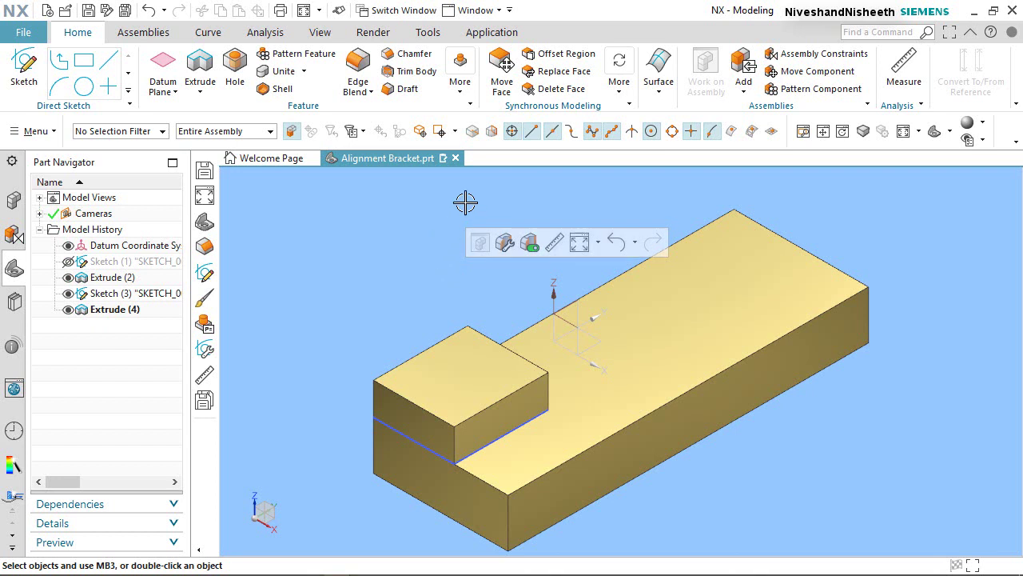
left_click(469, 94)
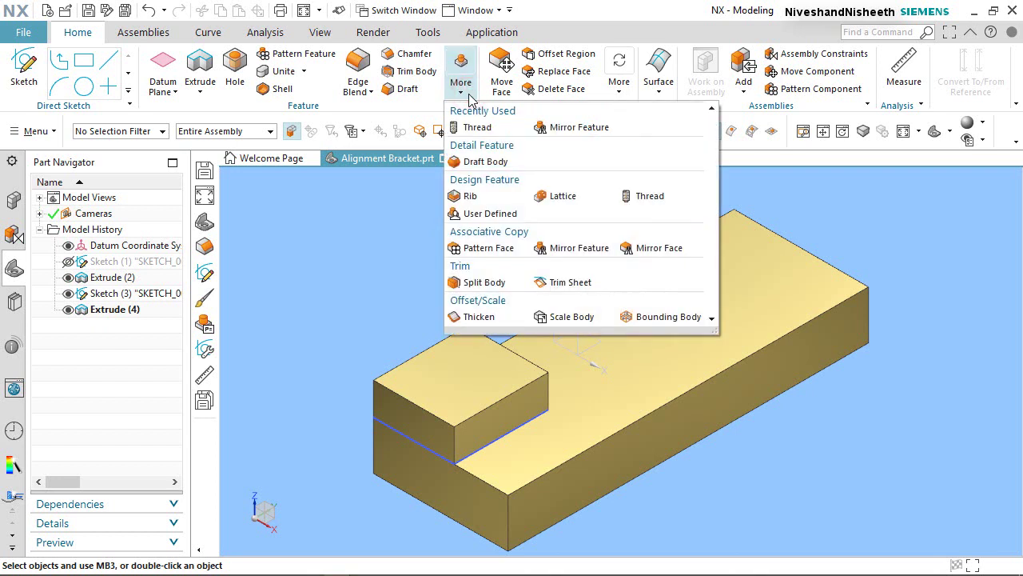
left_click(569, 250)
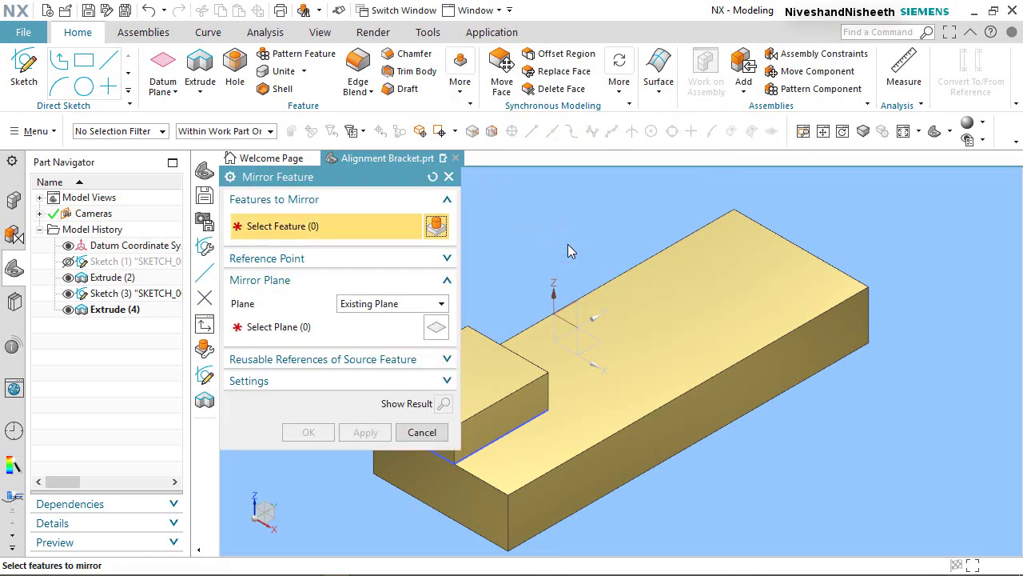
scroll(761, 359, "down", 2)
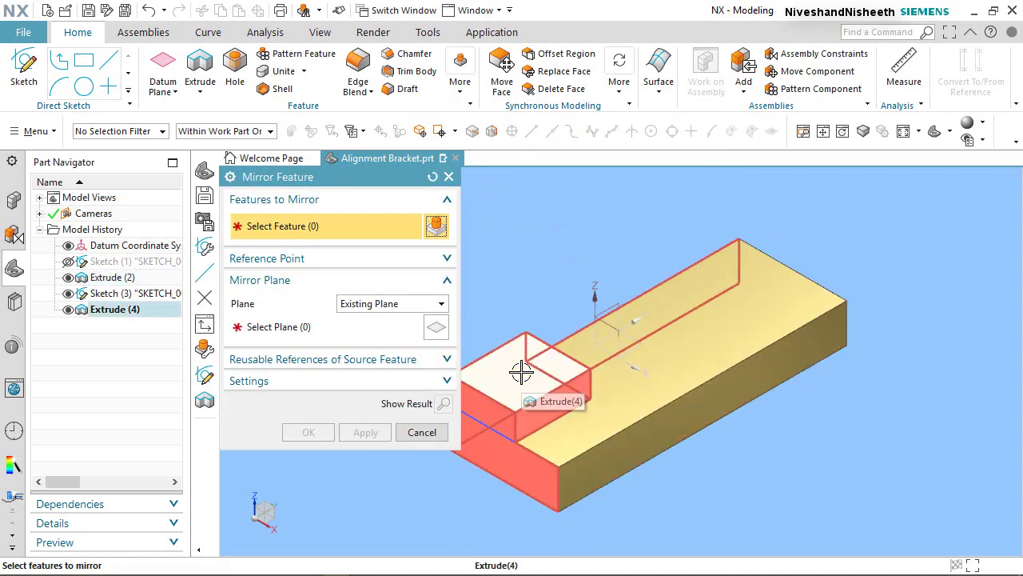
left_click(522, 372)
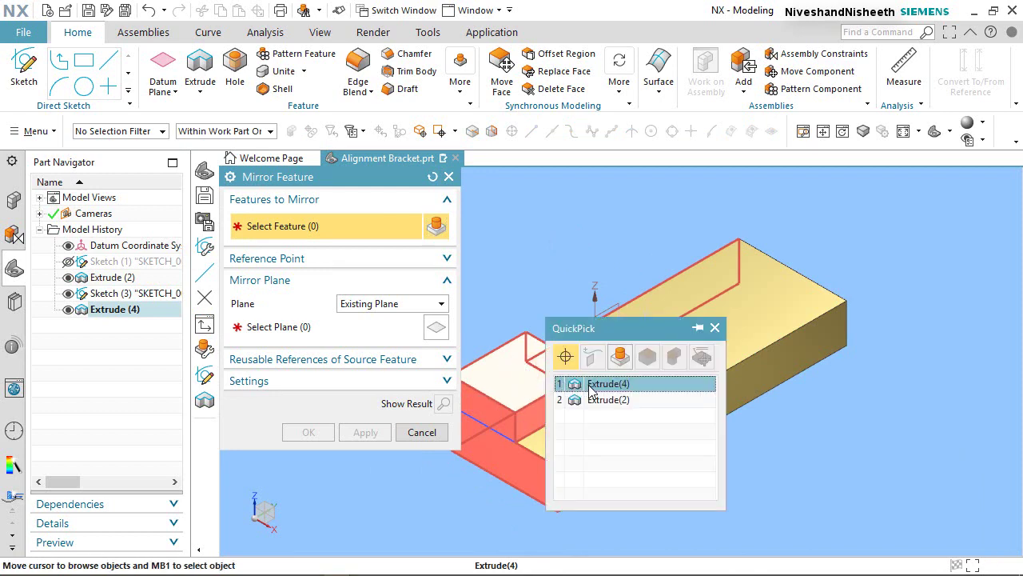
left_click(592, 387)
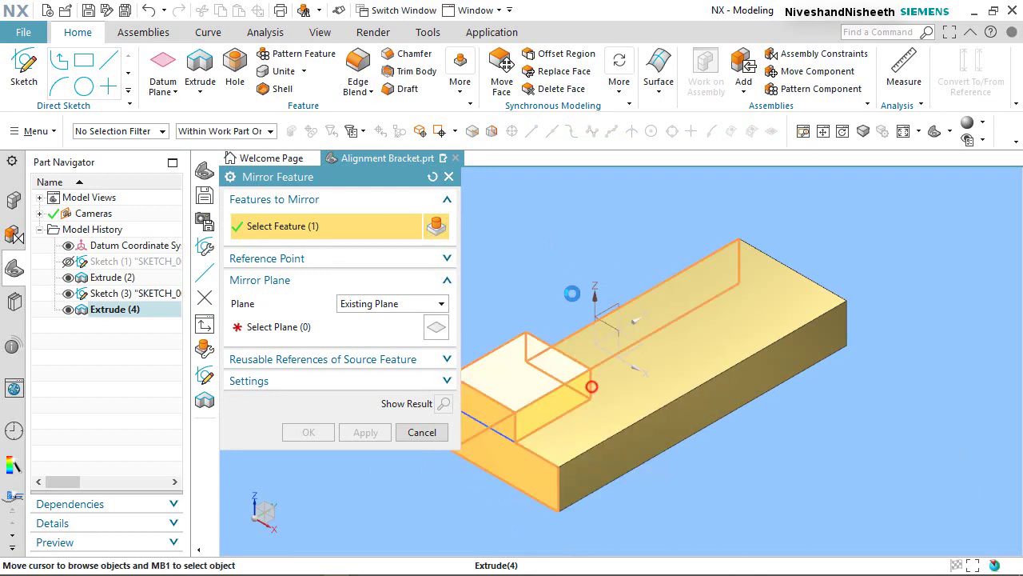
left_click(300, 328)
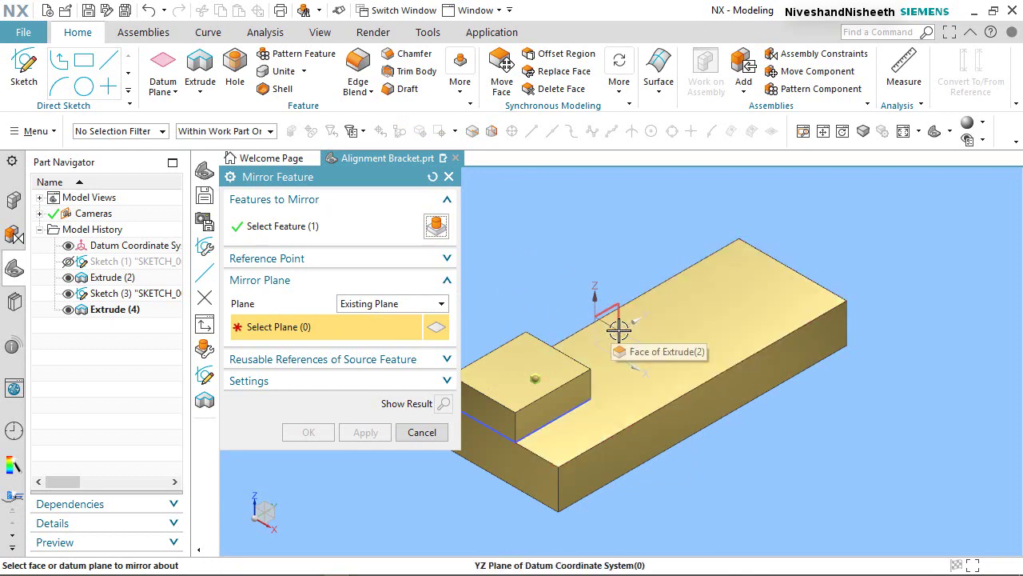
scroll(614, 326, "up", 3)
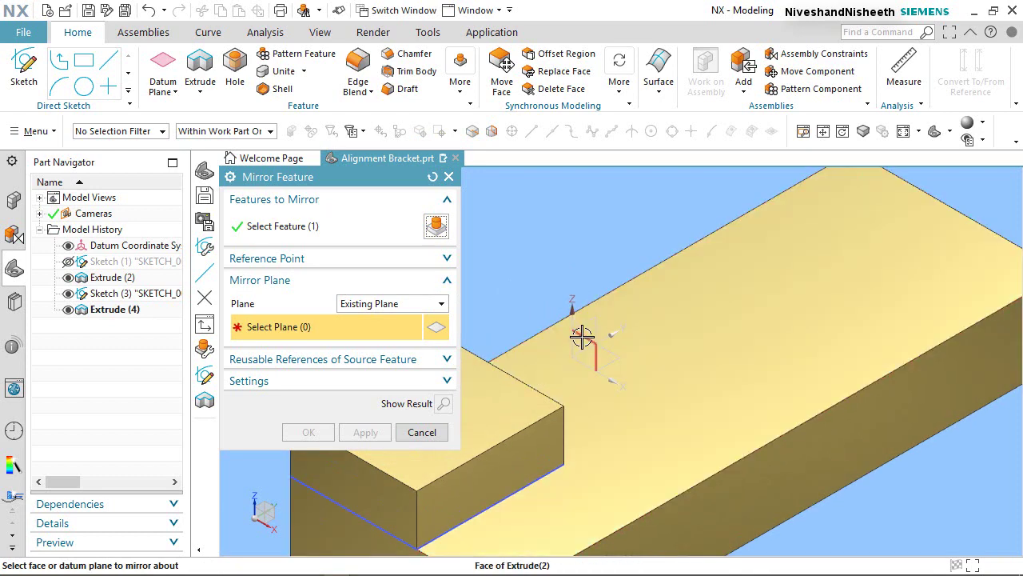
left_click(582, 339)
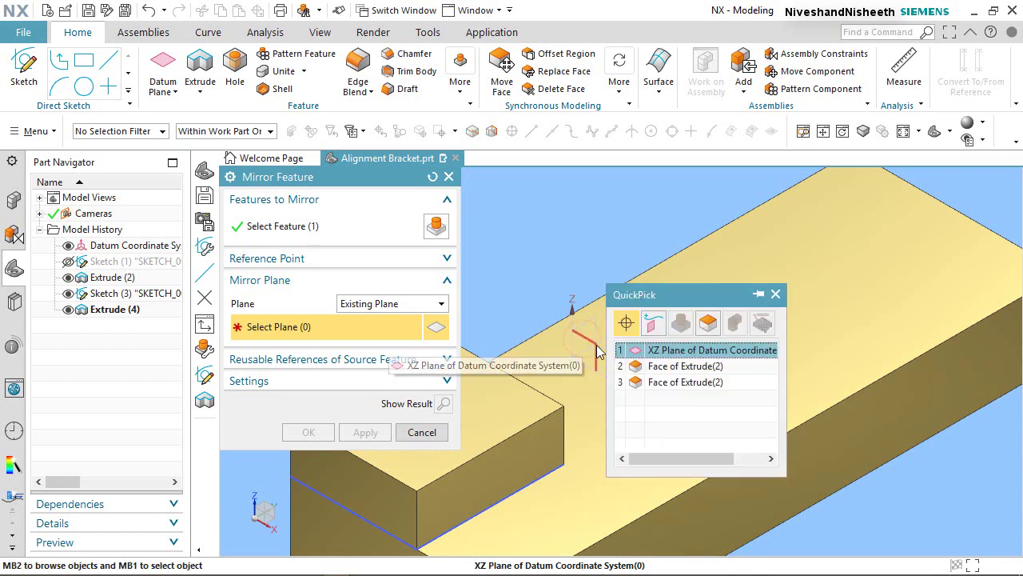
left_click(636, 347)
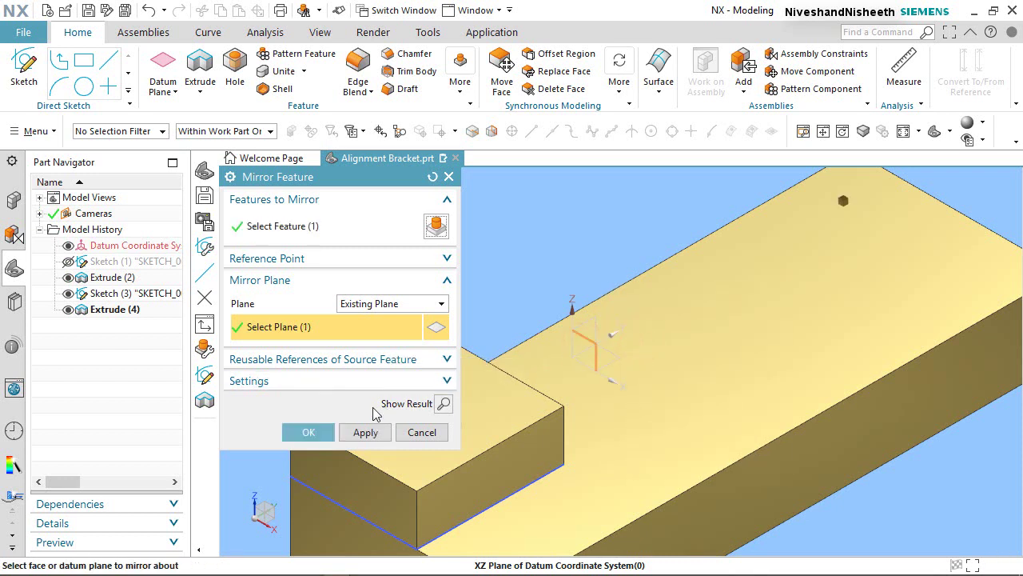
left_click(326, 432)
Save the part, hide the corner rectangle's sketch, and save again.
scroll(548, 331, "down", 3)
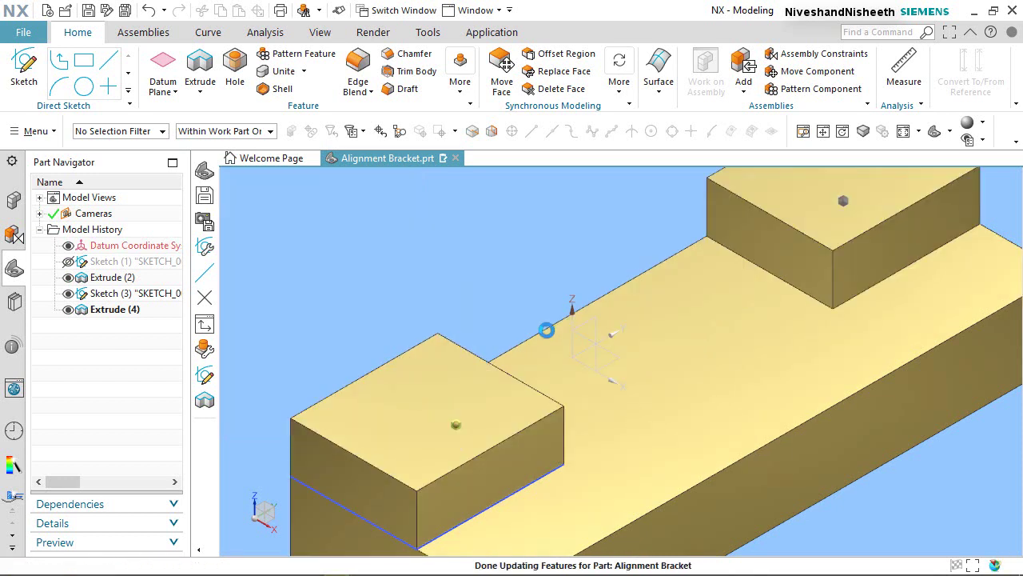
scroll(549, 331, "up", 2)
scroll(549, 331, "down", 3)
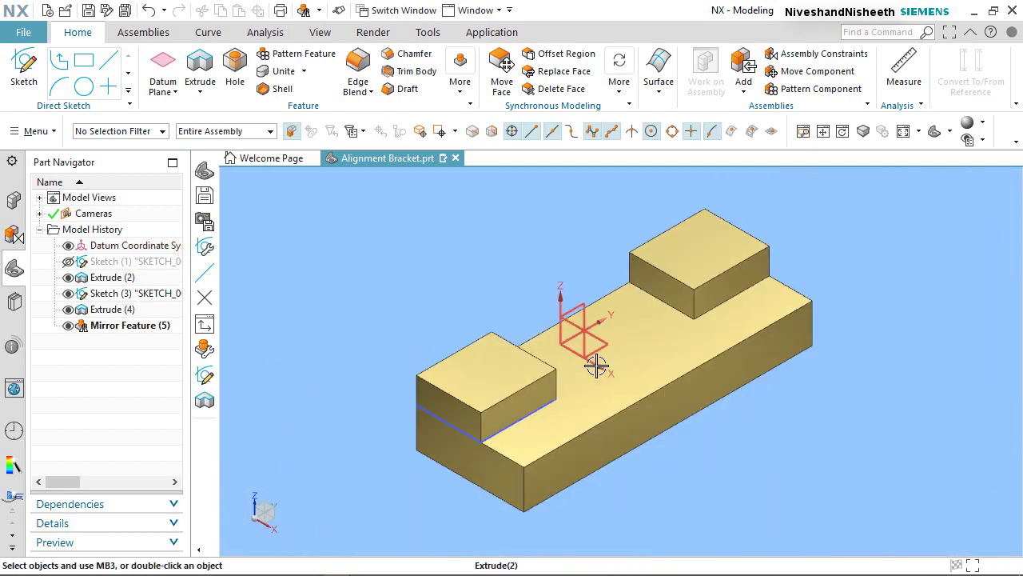
scroll(589, 352, "up", 1)
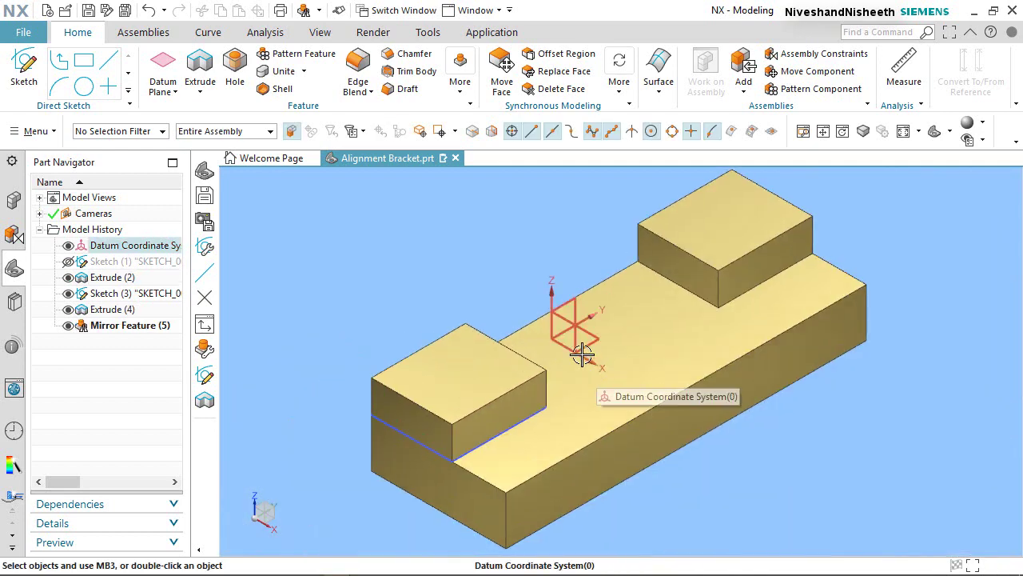
left_click(88, 11)
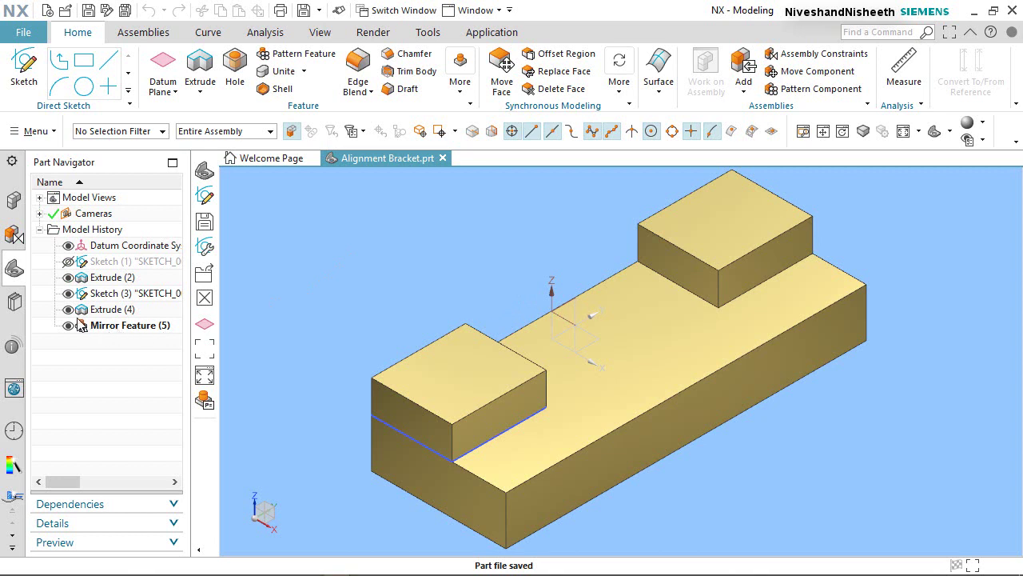
left_click(70, 293)
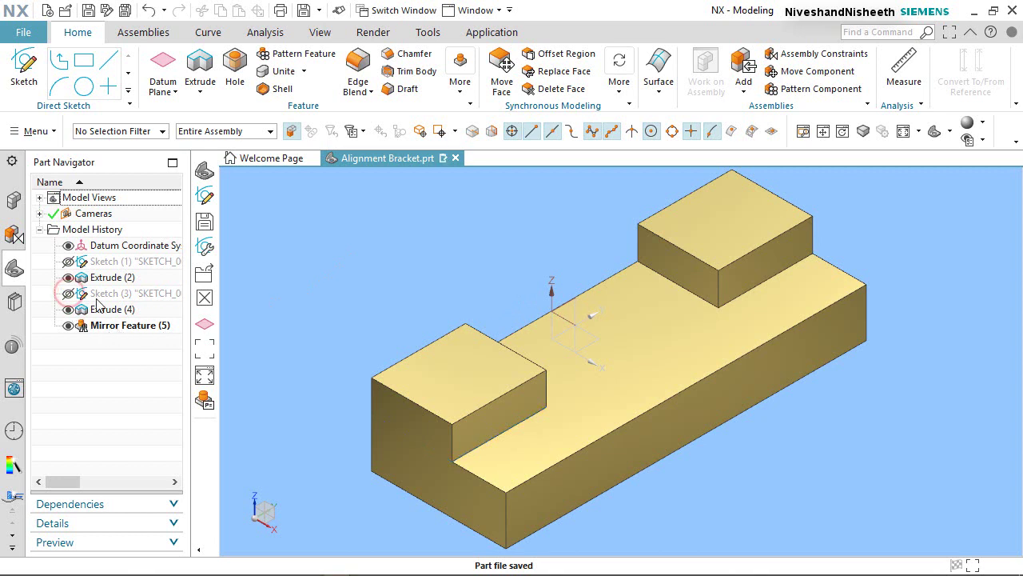
right_click(373, 267)
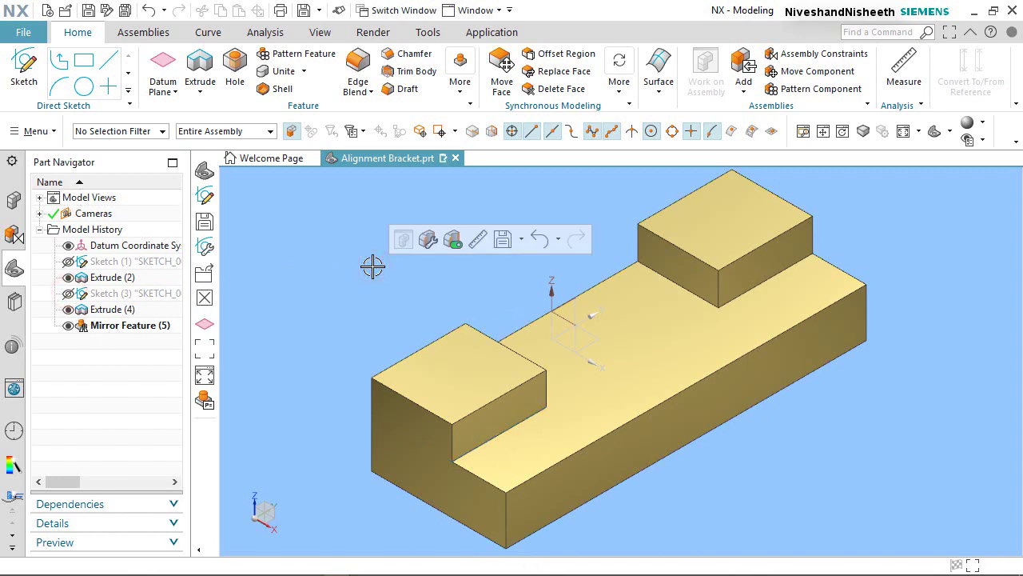
left_click(502, 239)
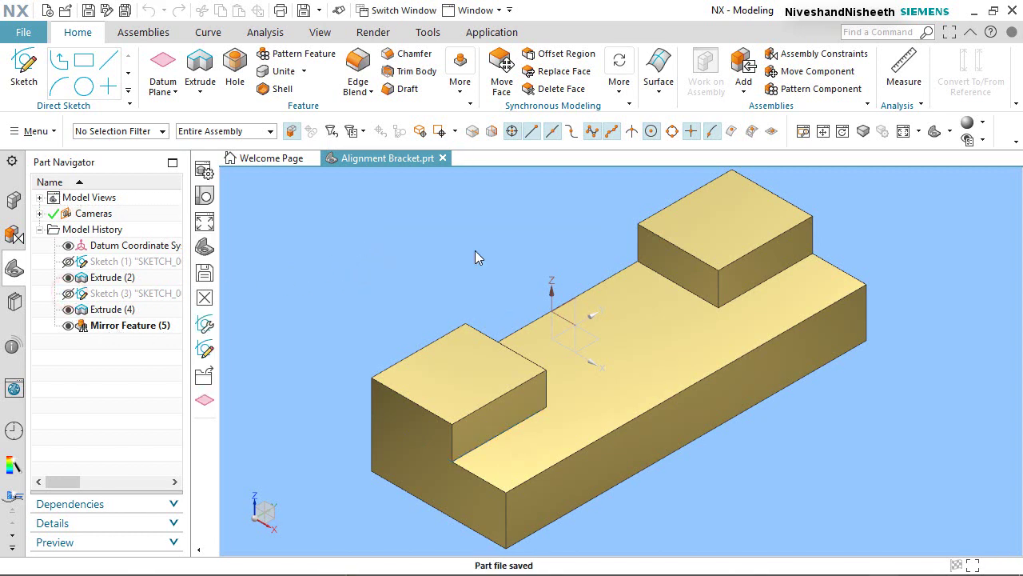
Create a sketch on the base's long front side face, keeping the inferred plane method, horizontal reference and work part origin.
left_click(26, 68)
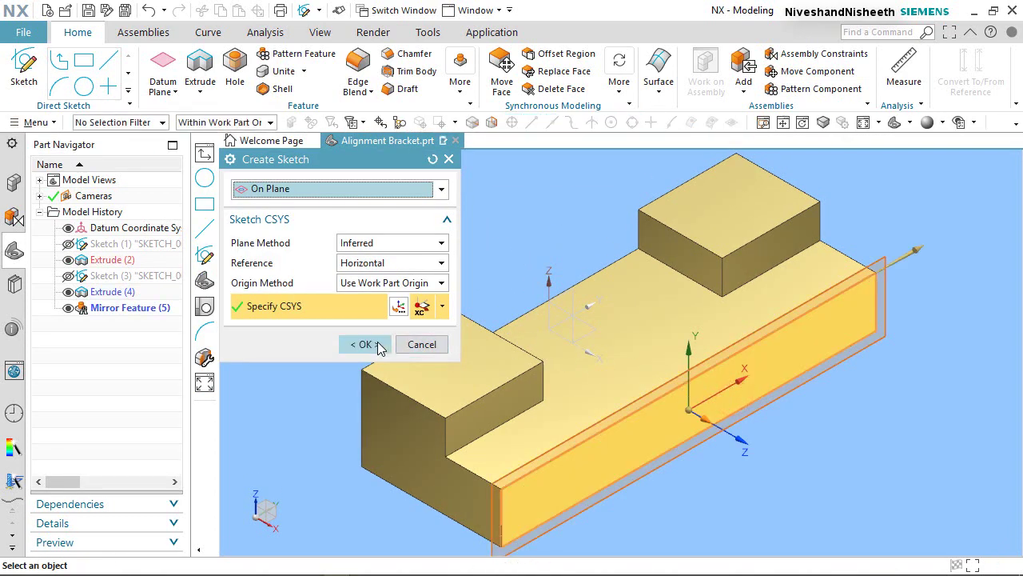
left_click(362, 344)
middle_click_drag(697, 454, 634, 448)
right_click_drag(557, 219, 535, 217)
scroll(716, 319, "up", 2)
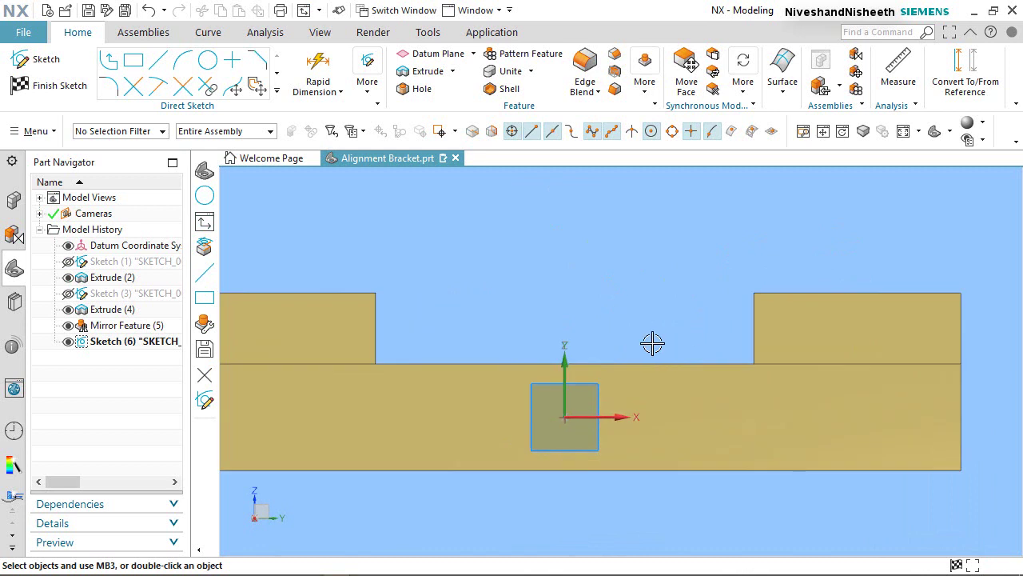
Sketch a 45 mm diameter circle centred on the sketch's vertical axis, about 5 mm above the origin.
left_click(207, 64)
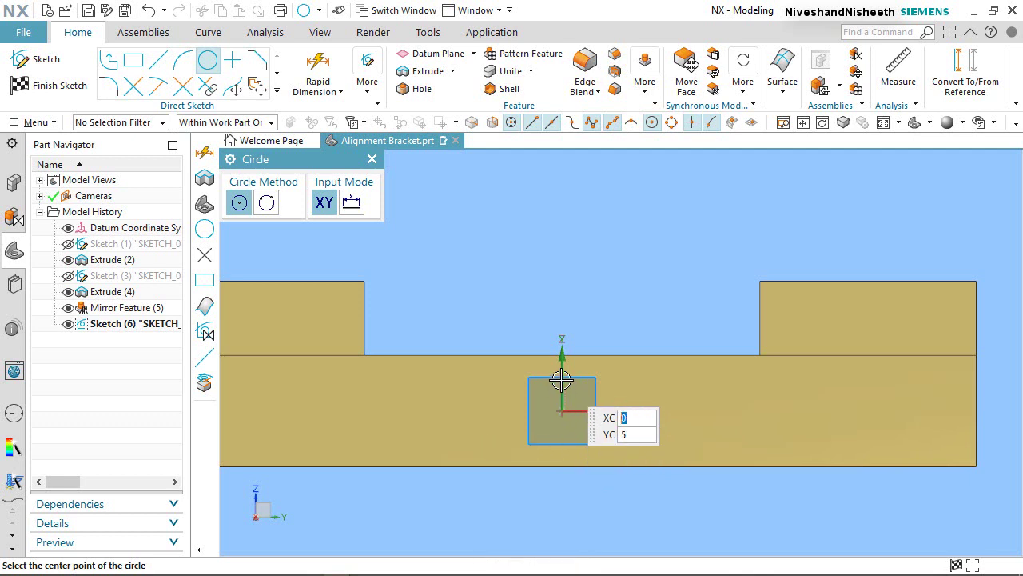
left_click(561, 381)
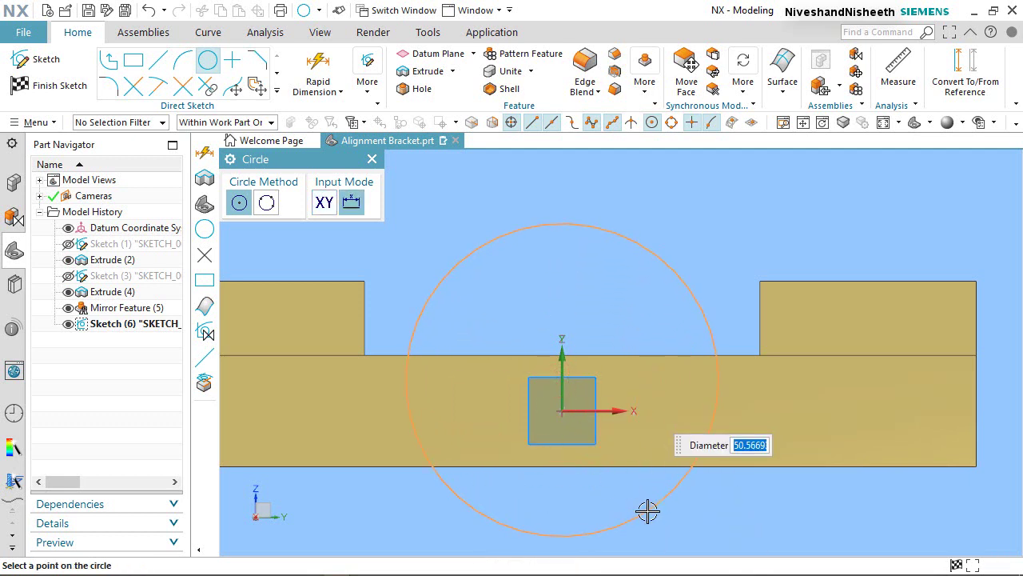
type("45")
key("Return")
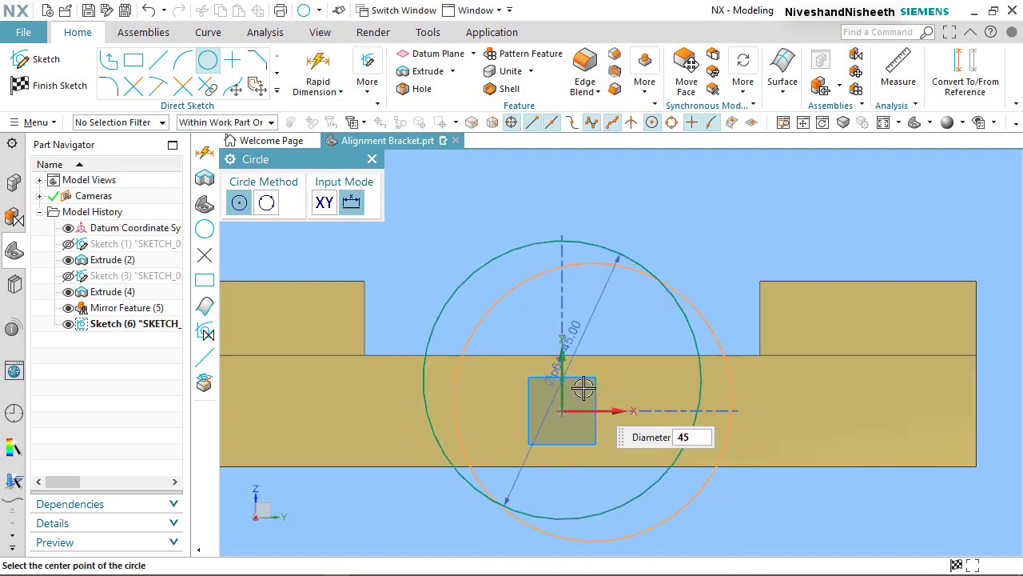
right_click(470, 221)
left_click(537, 217)
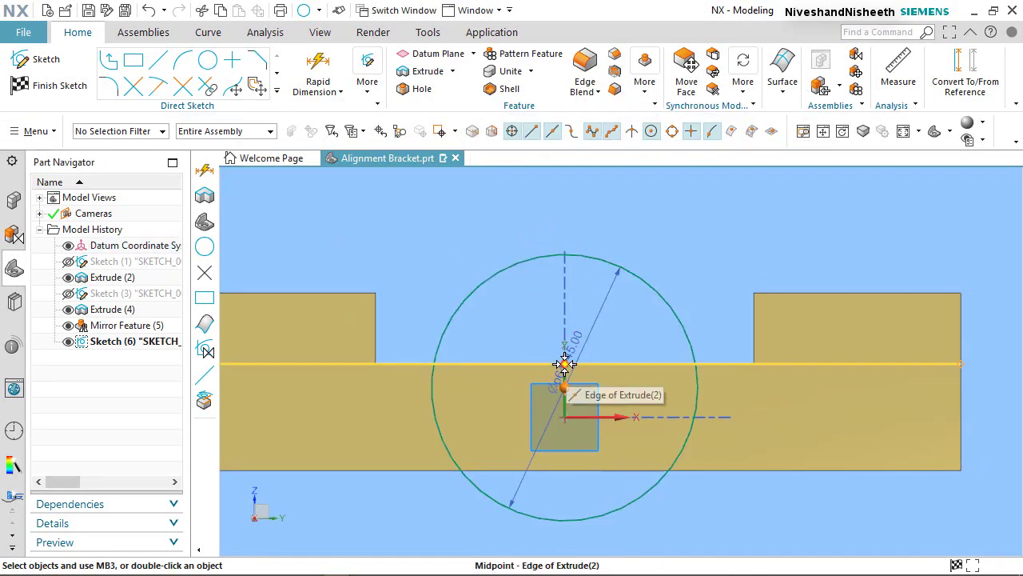
Apply a Vertical Alignment constraint between the circle's centre and the midpoint of the base's top edge.
scroll(565, 364, "up", 5)
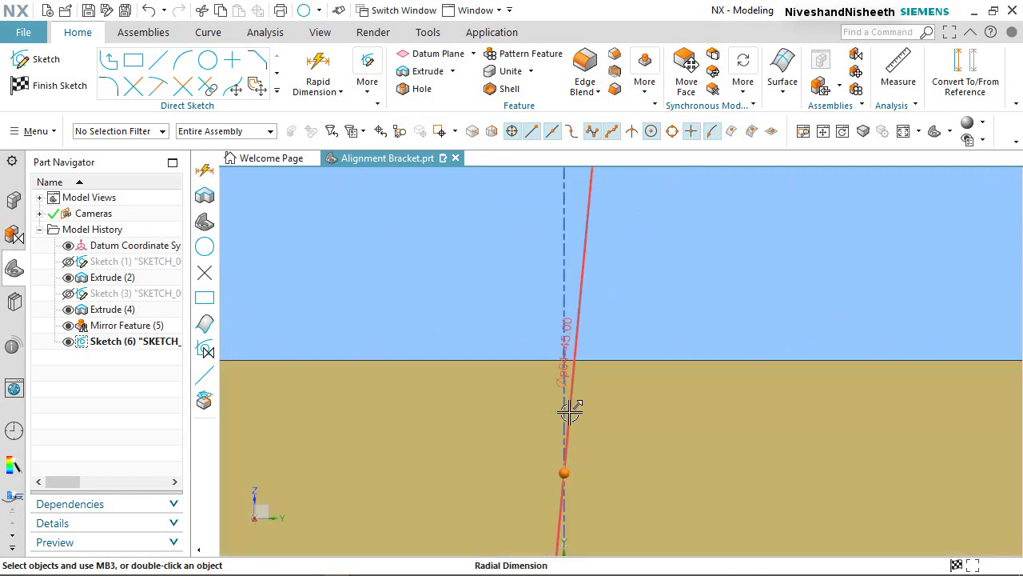
left_click(566, 362)
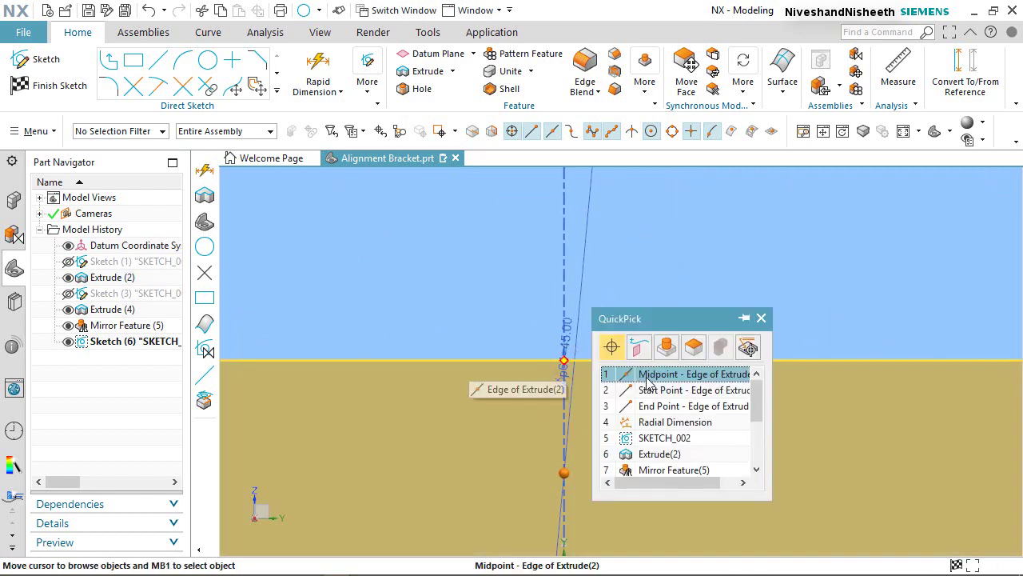
left_click(615, 373)
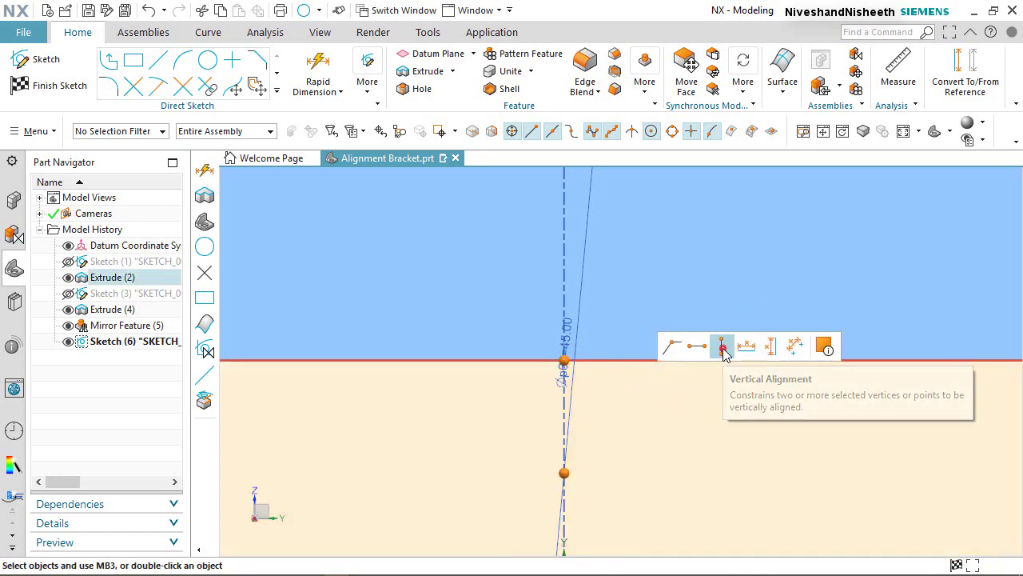
left_click(723, 352)
scroll(615, 340, "down", 5)
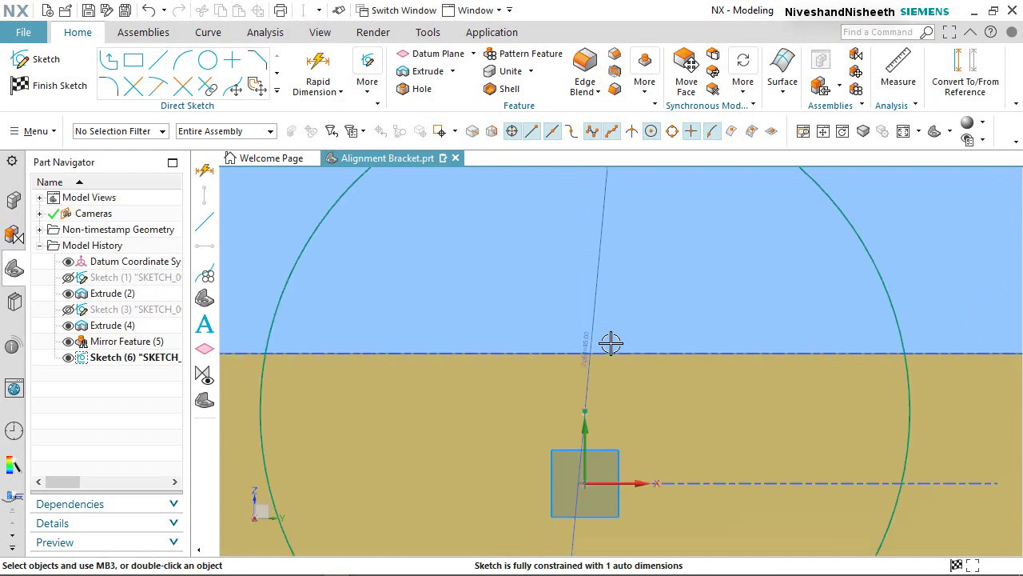
Dimension the circle's centre 10 mm above the base's bottom edge with Rapid Dimension.
scroll(676, 473, "up", 1)
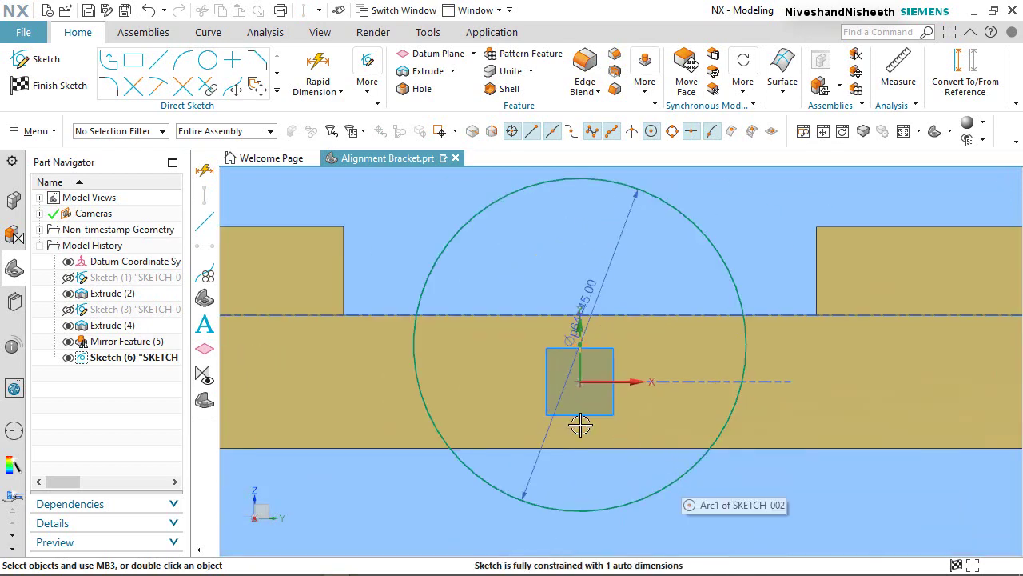
left_click(319, 86)
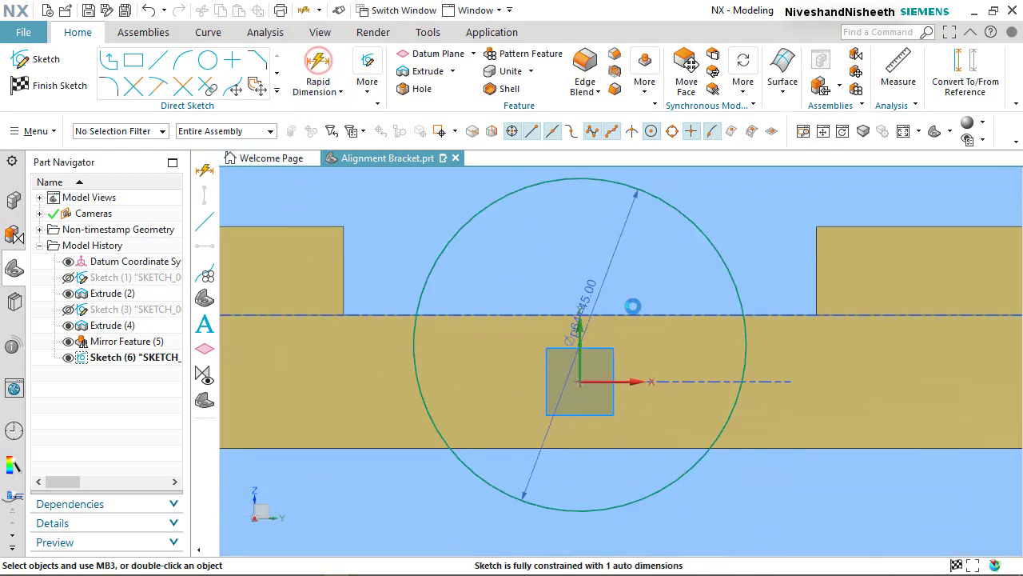
left_click(577, 326)
left_click(622, 441)
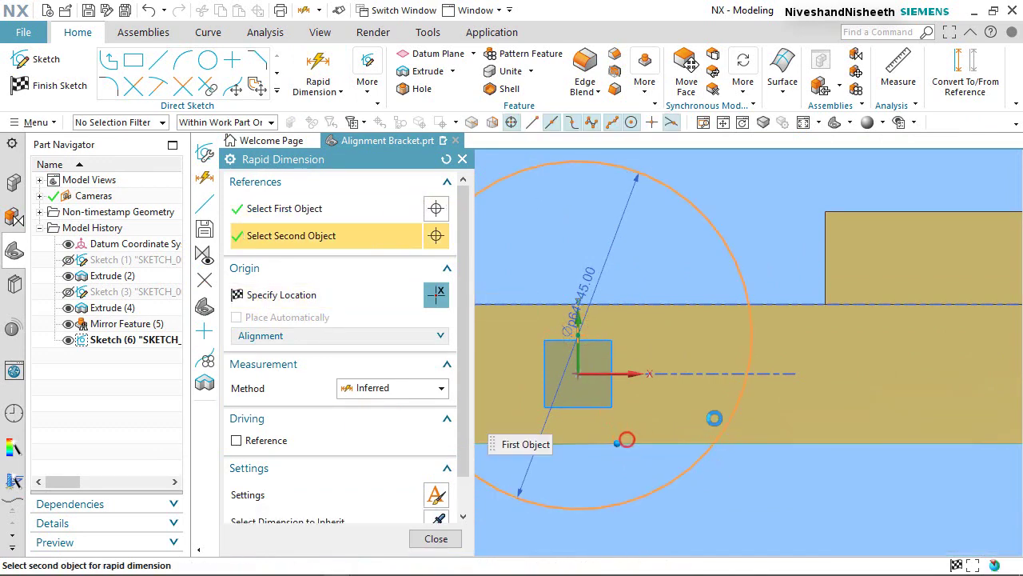
left_click(859, 401)
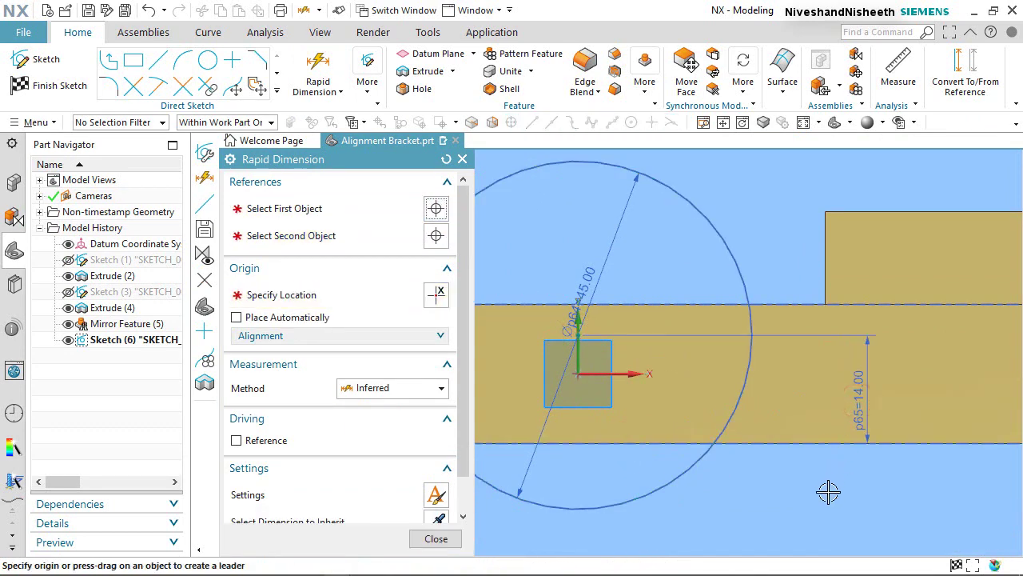
type("10")
key("Return")
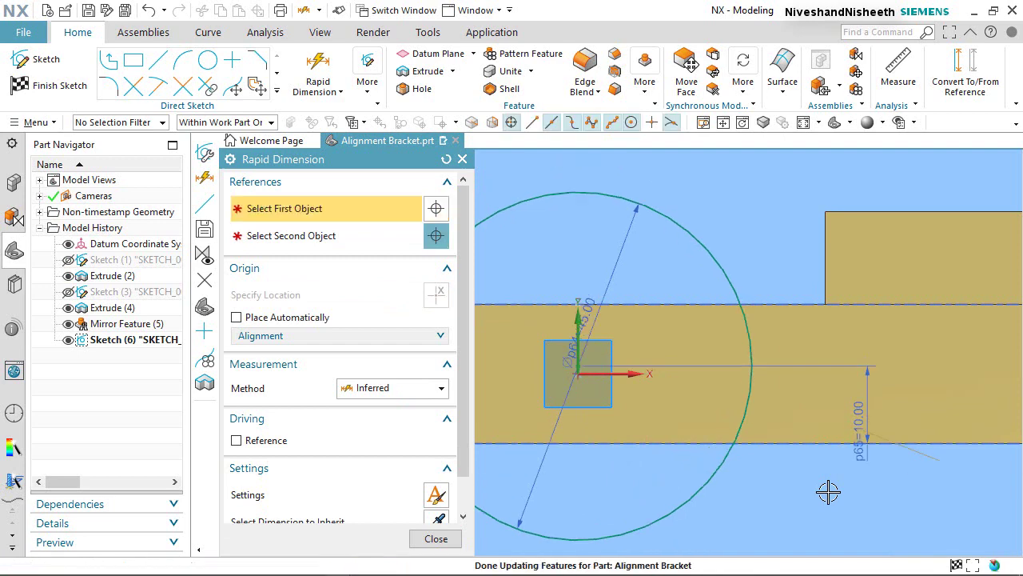
left_click(445, 538)
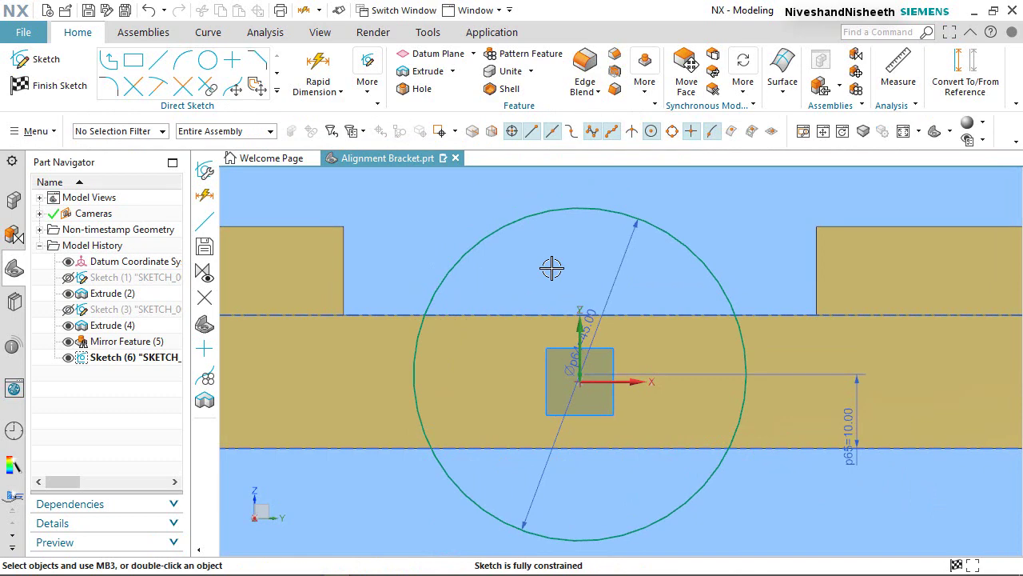
Sketch a 25 mm diameter circle concentric with the 45 mm circle.
left_click(209, 64)
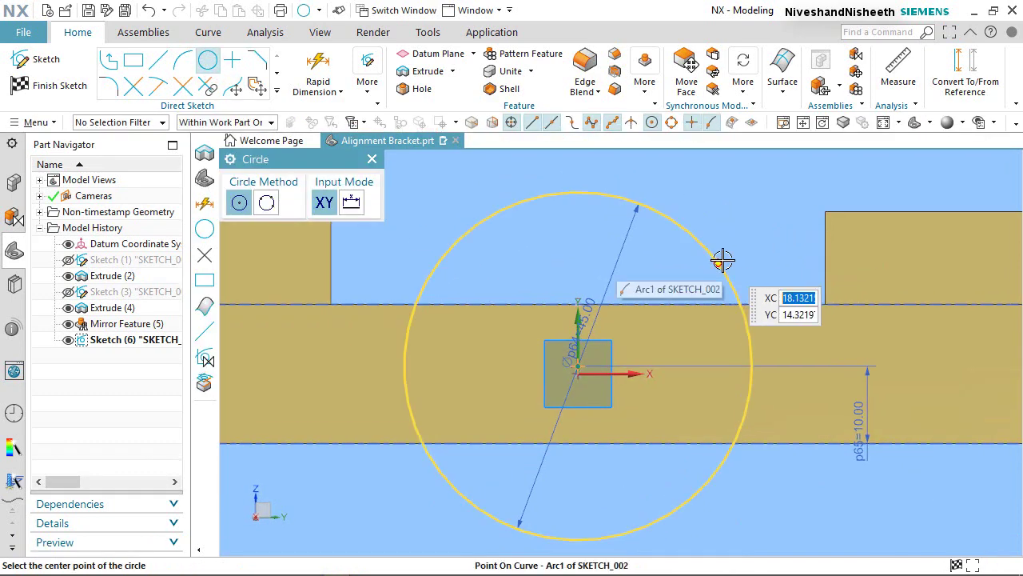
scroll(600, 346, "up", 5)
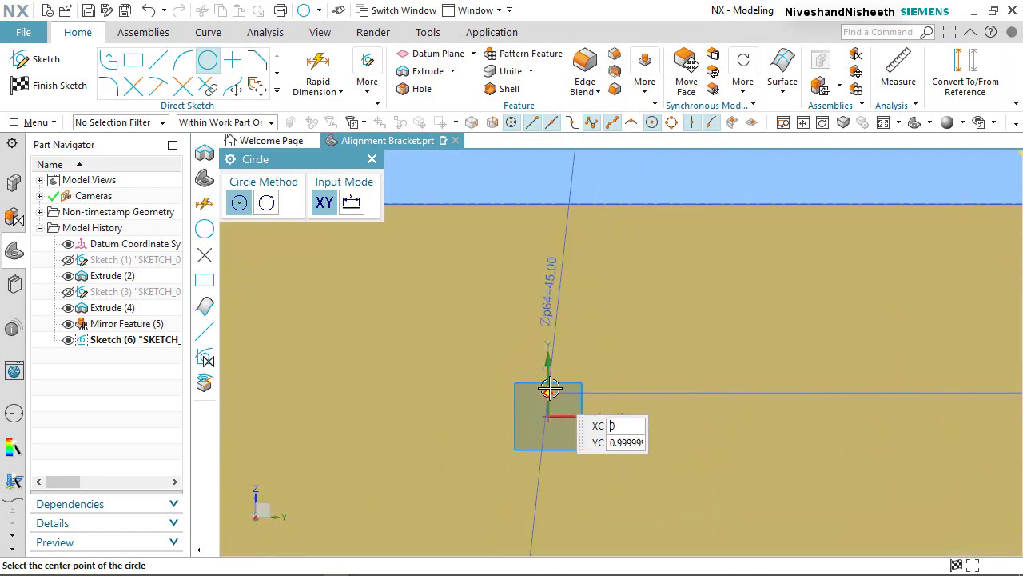
left_click(548, 393)
scroll(652, 352, "down", 2)
scroll(652, 353, "down", 2)
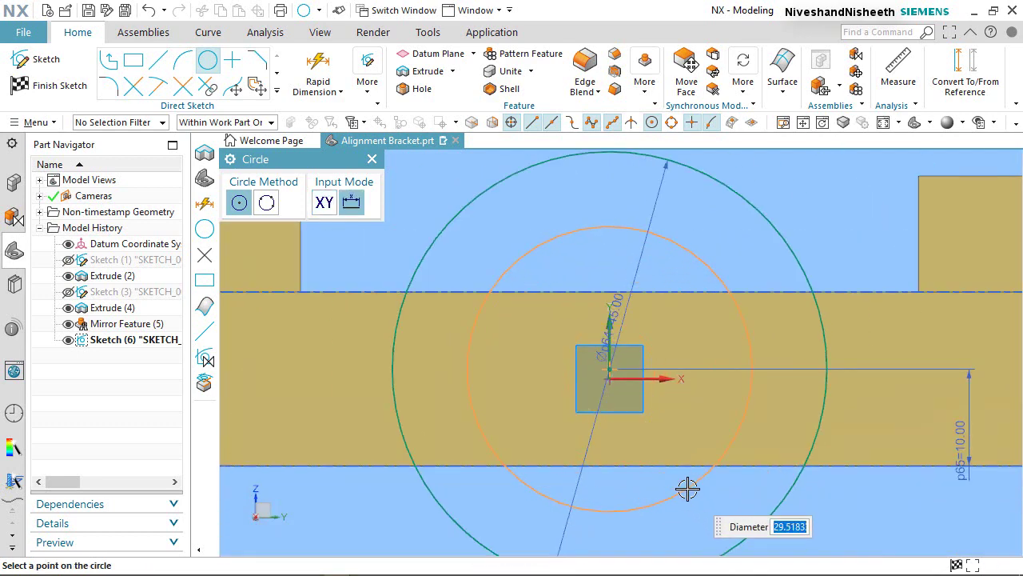
key("Return")
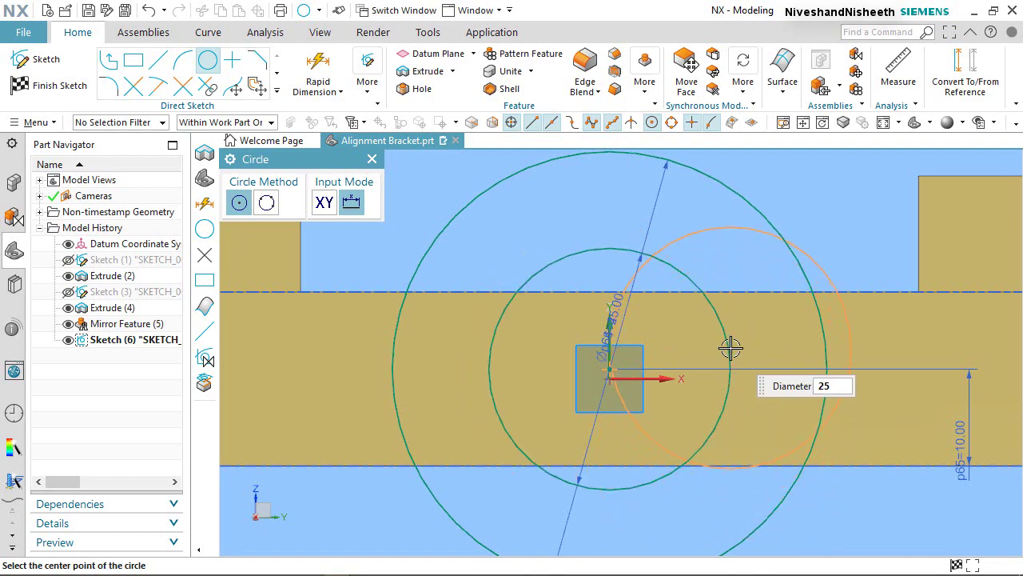
right_click(444, 186)
left_click(455, 189)
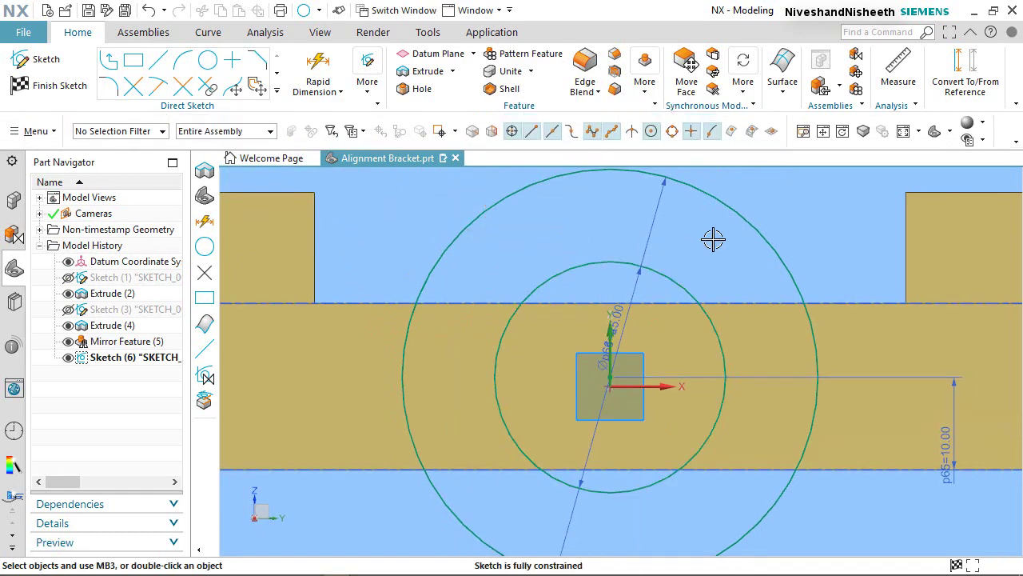
Separate the two overlapping diameter dimensions by moving the 45 mm one to the upper right and the 25 mm one to the upper left.
scroll(467, 304, "up", 1)
scroll(466, 304, "down", 3)
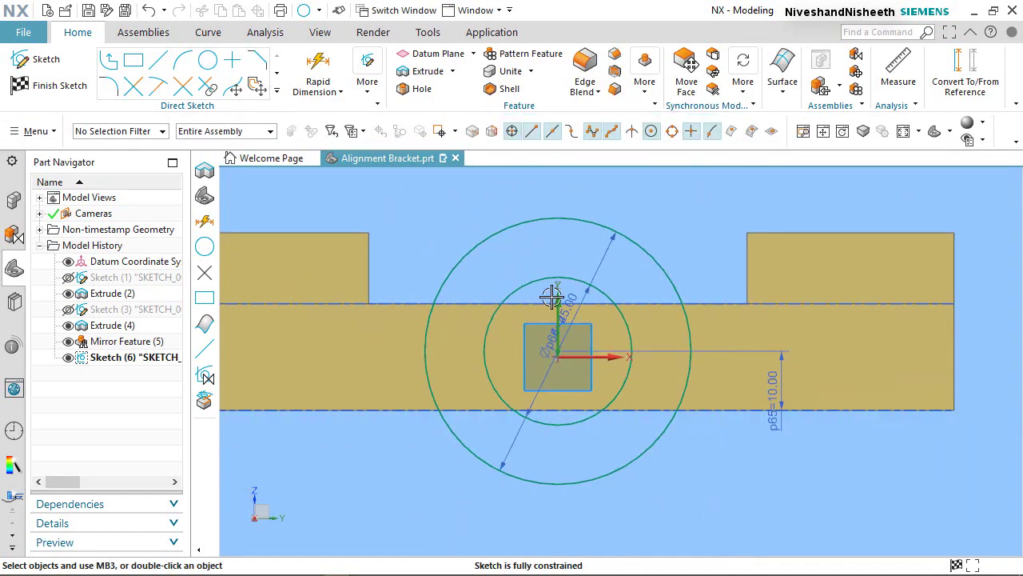
scroll(597, 302, "up", 2)
double_click(587, 288)
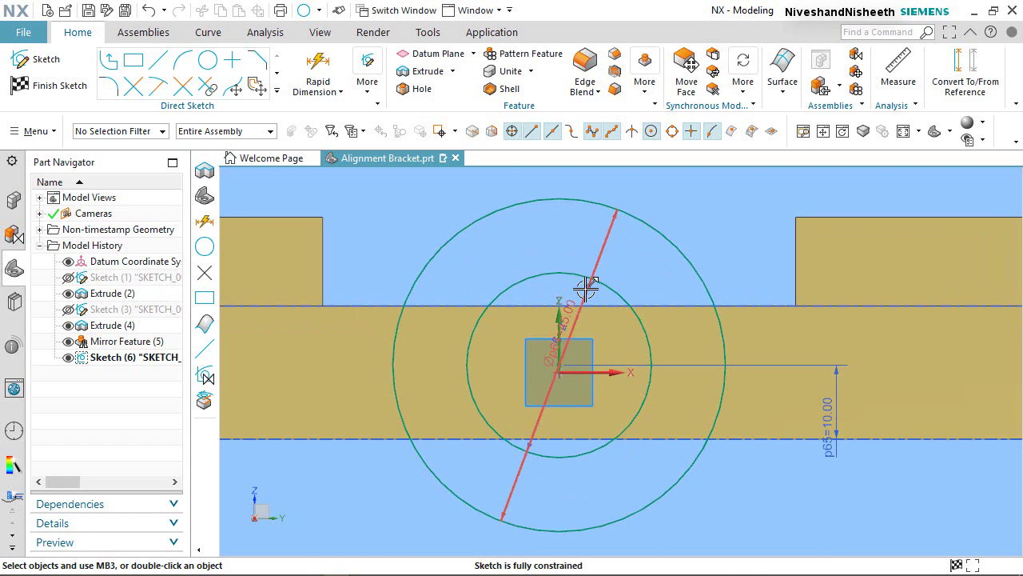
left_click(734, 209)
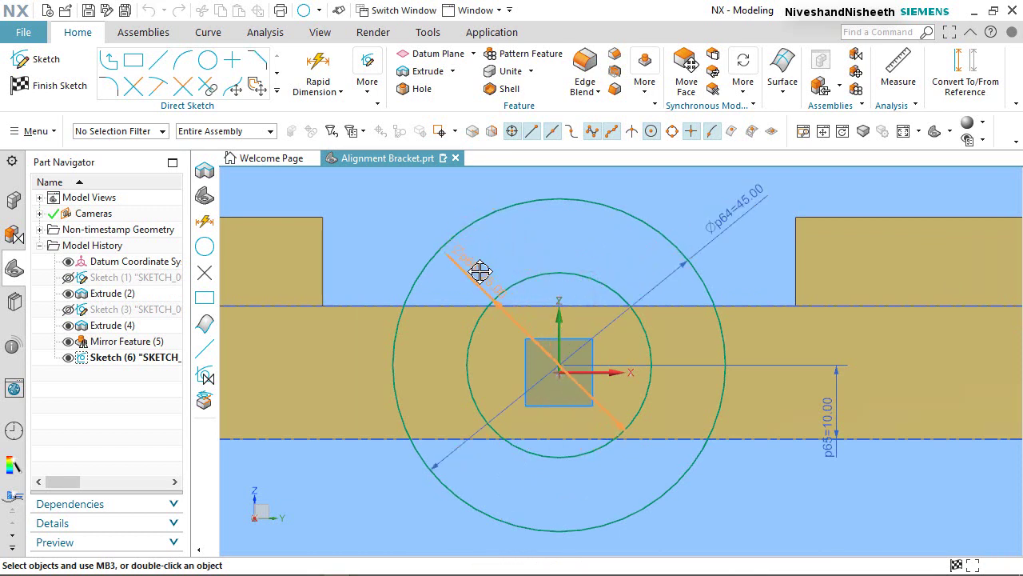
left_click(463, 268)
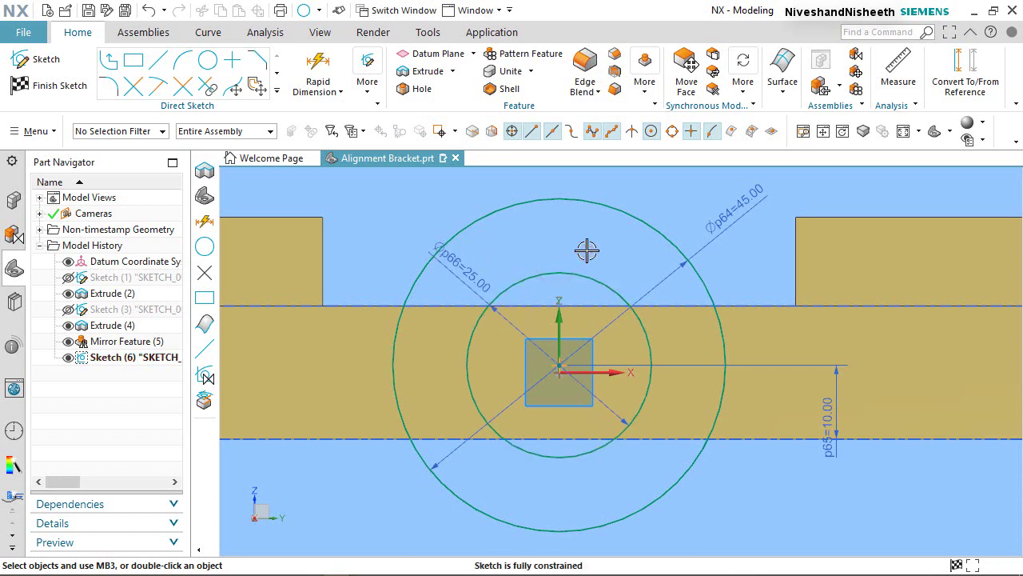
Sketch a two-point rectangle upward from the base's top edge between the corner blocks, starting at about X -26.
left_click(133, 60)
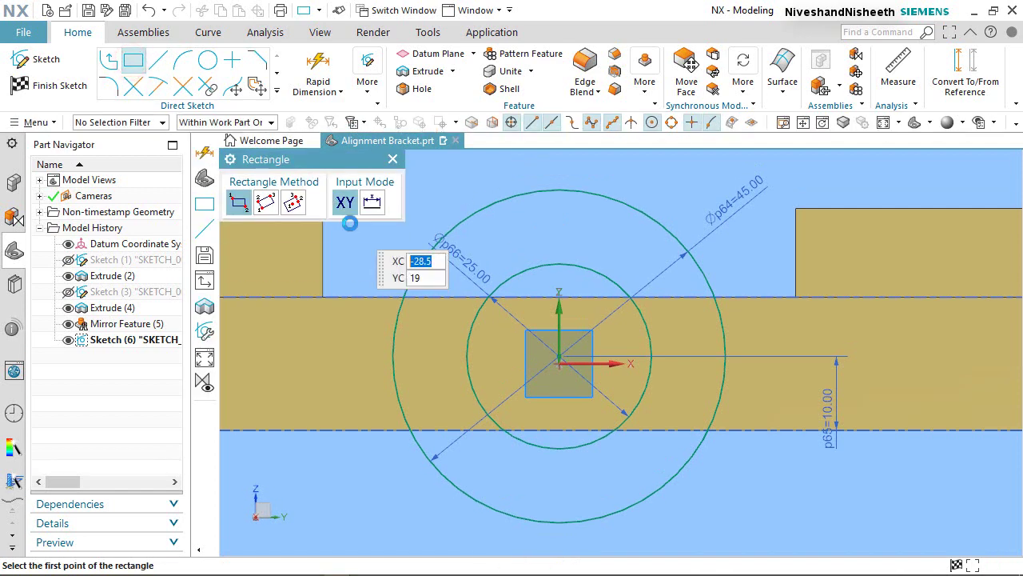
scroll(434, 308, "down", 3)
scroll(407, 254, "up", 2)
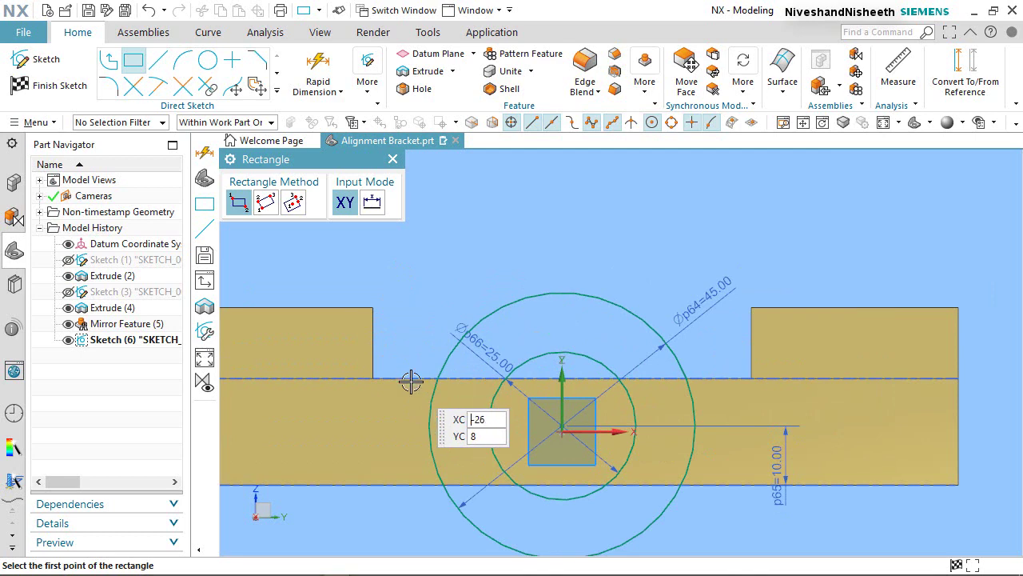
left_click(408, 378)
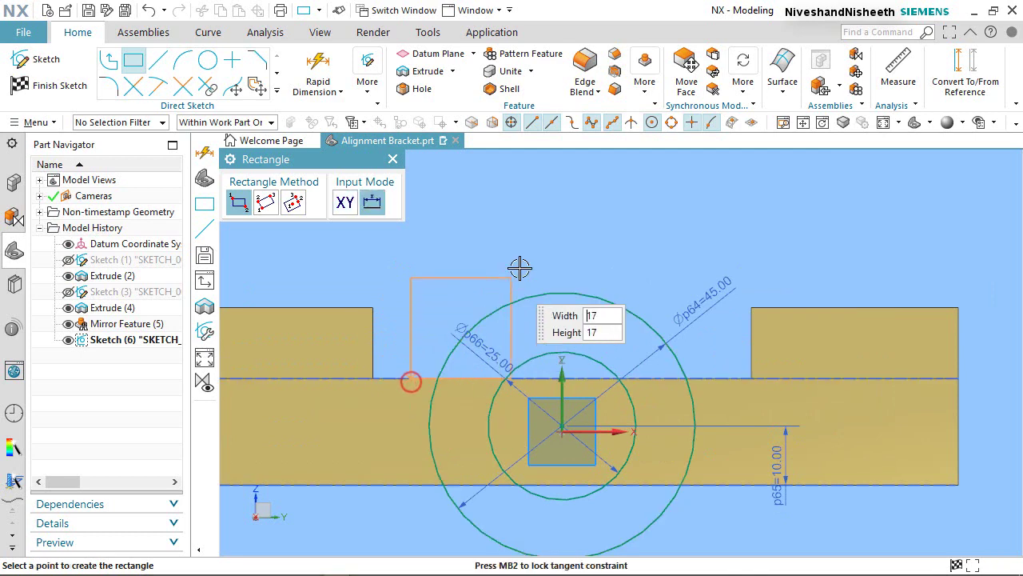
left_click(724, 189)
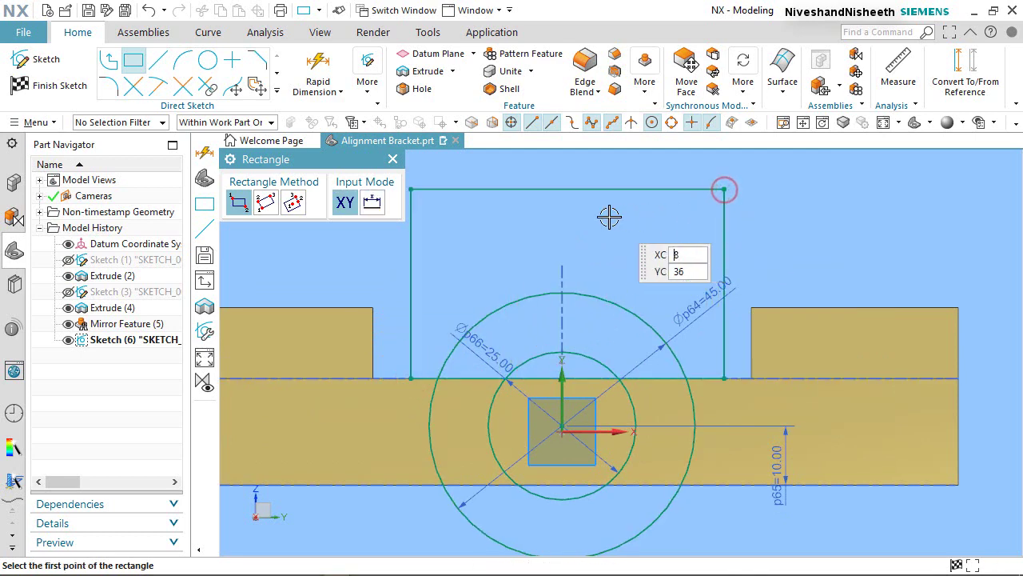
key("Escape")
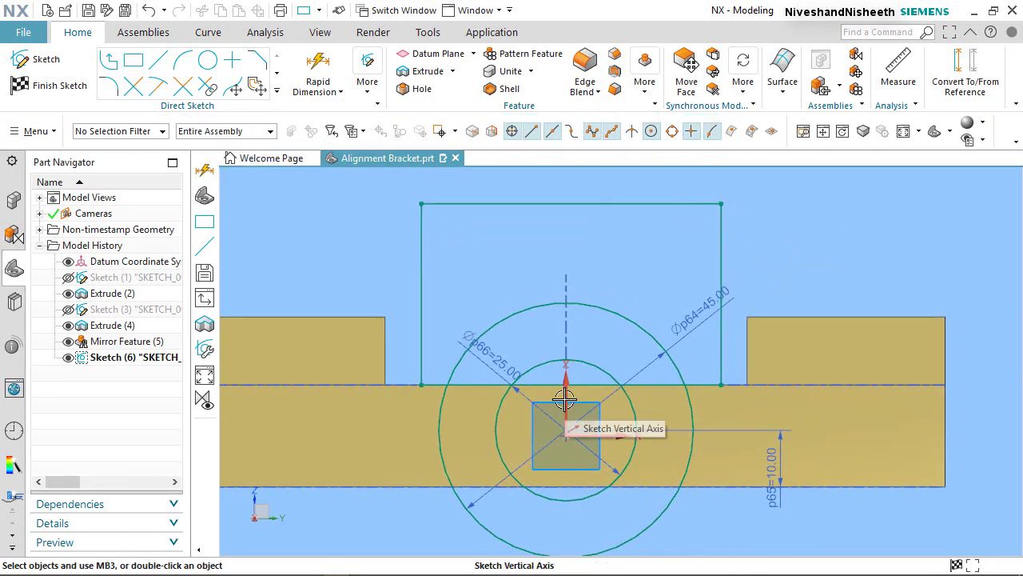
Constrain the midpoint of the rectangle's top line to the sketch's vertical axis.
left_click(564, 399)
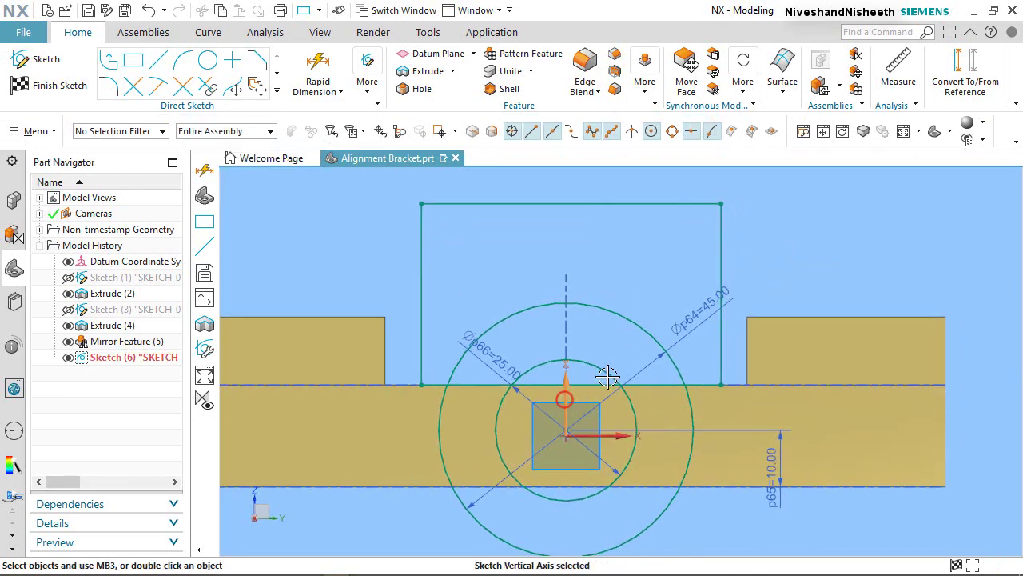
left_click(574, 207)
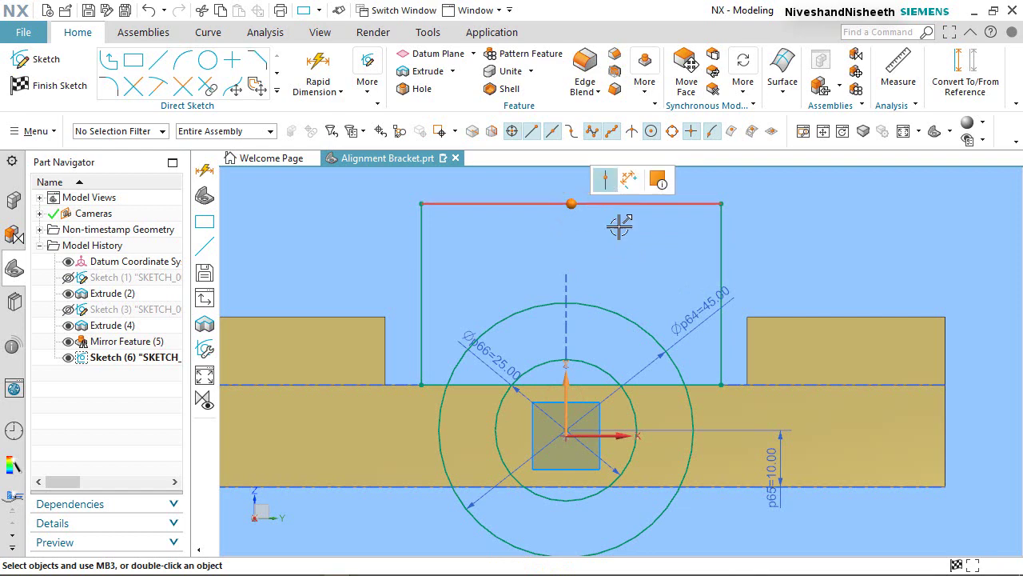
left_click(601, 178)
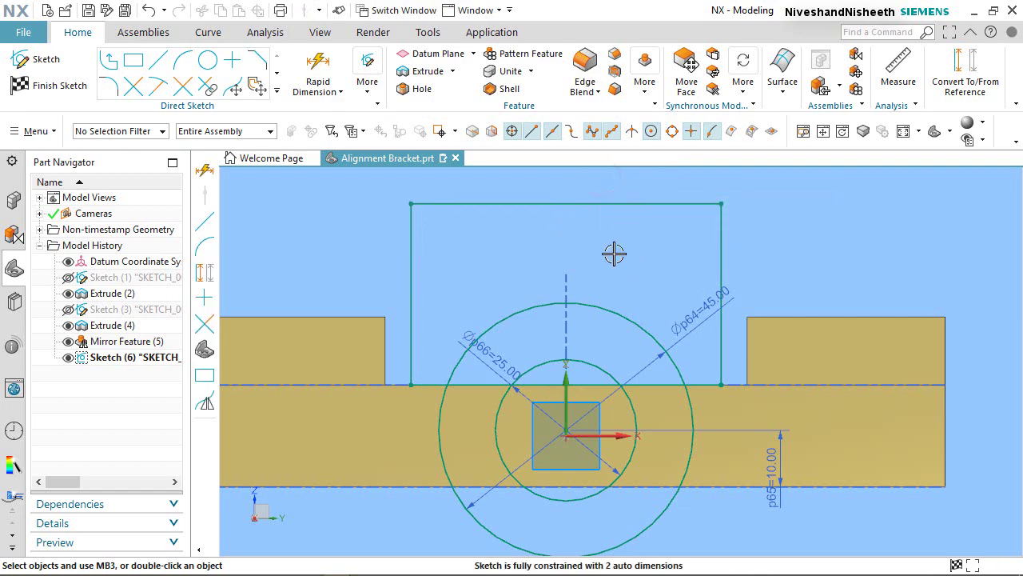
Dimension the width of the rectangle's top line as 46 mm and place the dimension above it.
left_click(318, 73)
scroll(660, 280, "down", 4)
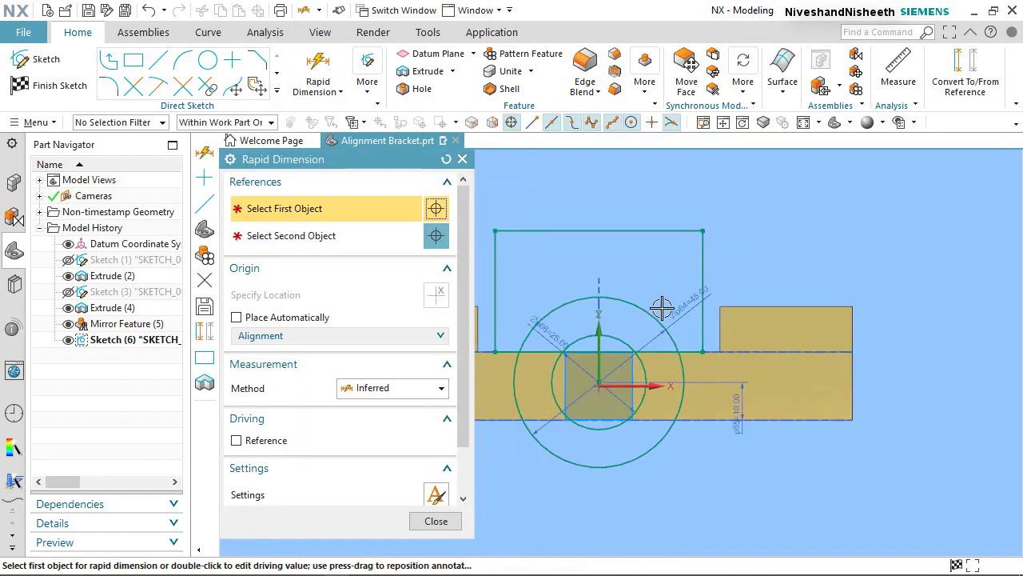
left_click(662, 234)
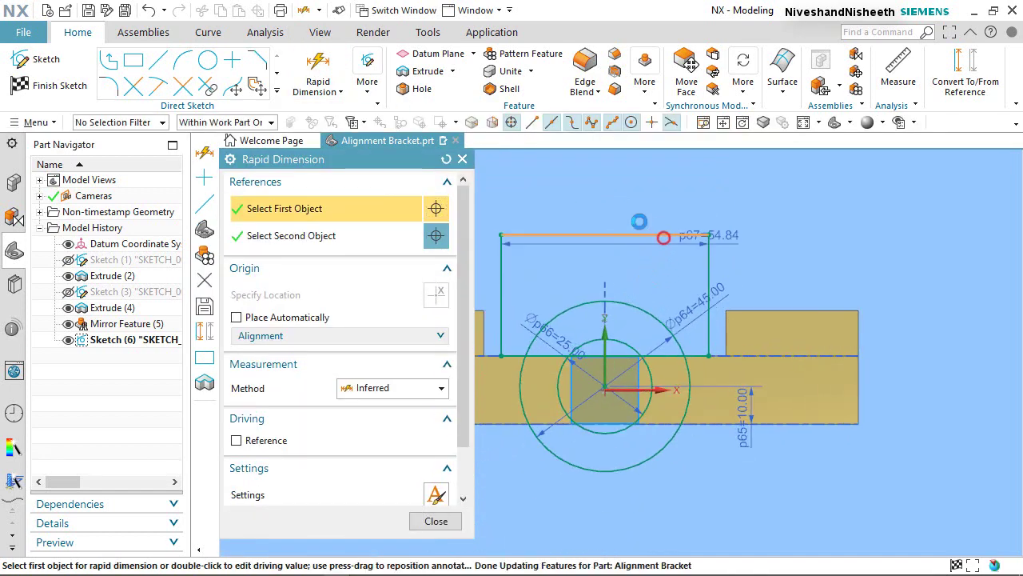
left_click(607, 196)
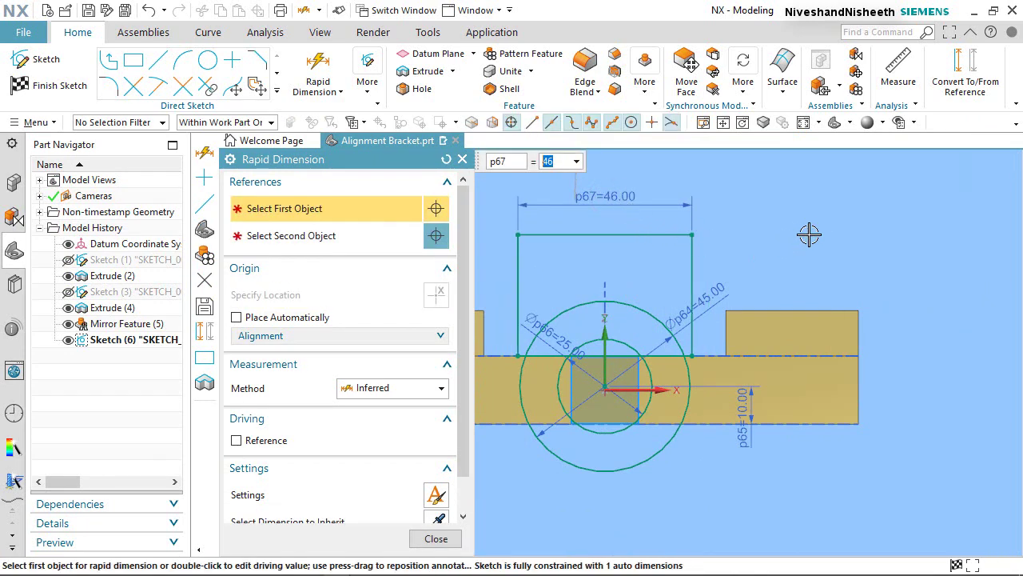
left_click(463, 159)
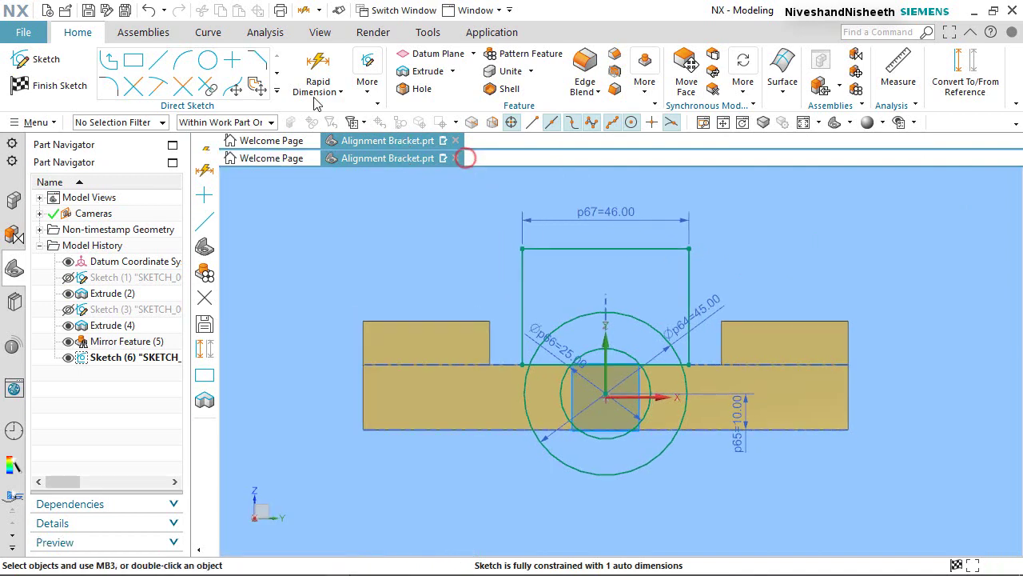
Place a sketch point on the 45 mm circle near its lowest point.
left_click(232, 63)
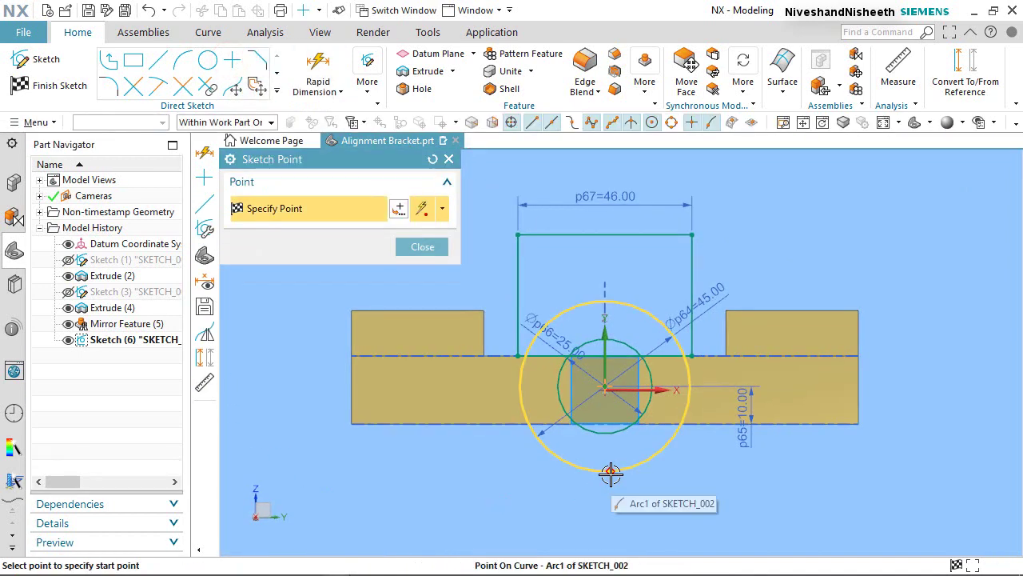
left_click(600, 473)
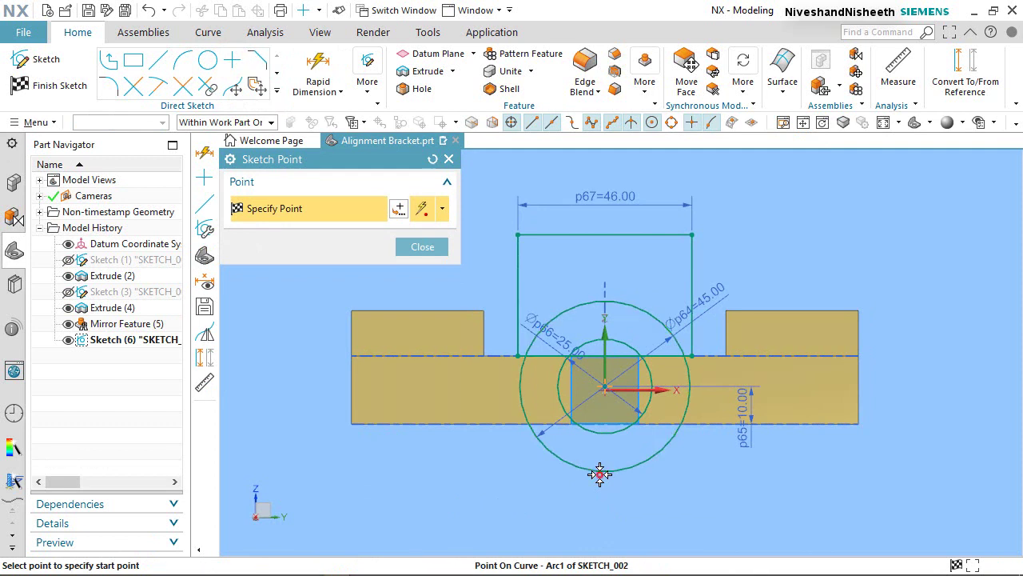
middle_click(598, 474)
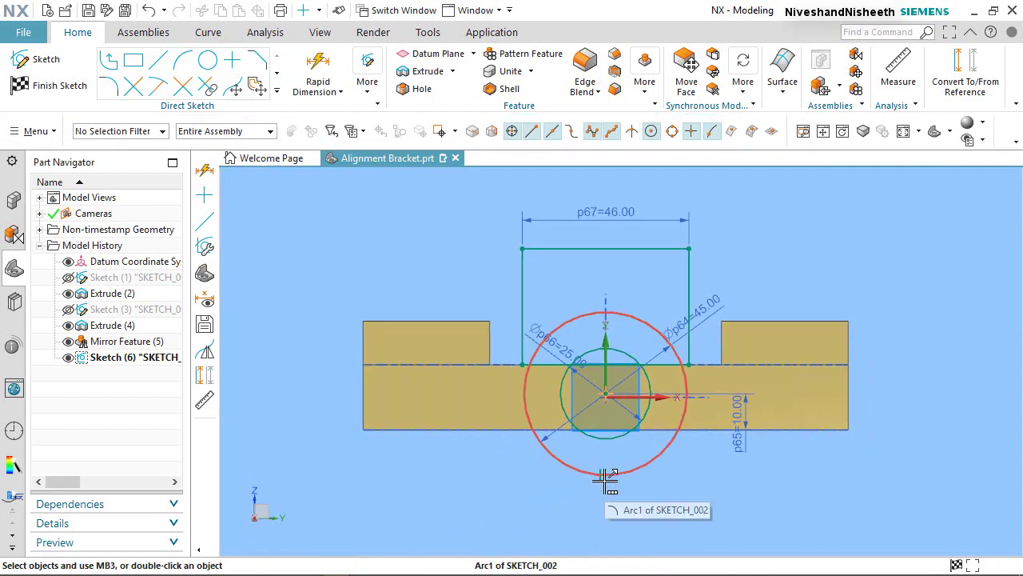
Align the point on the outer circle vertically with the common centre of the circles.
left_click(606, 480)
left_click(687, 464)
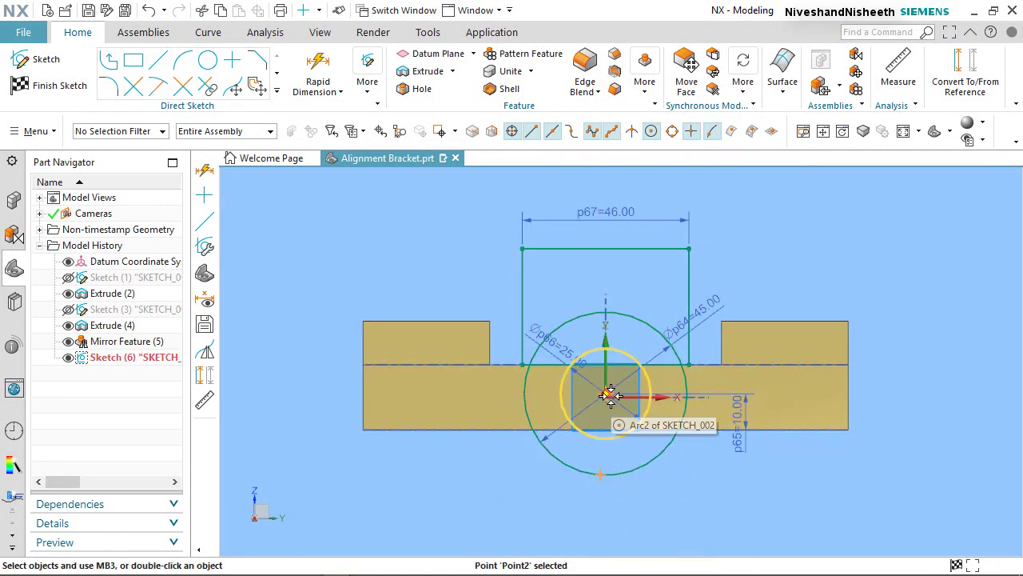
left_click(610, 395)
left_click(662, 413)
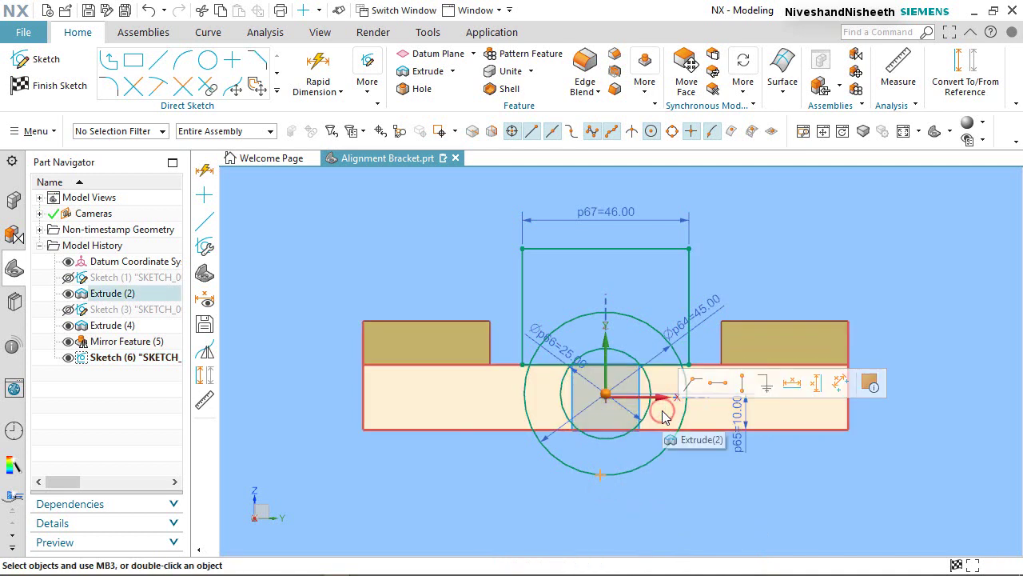
left_click(739, 395)
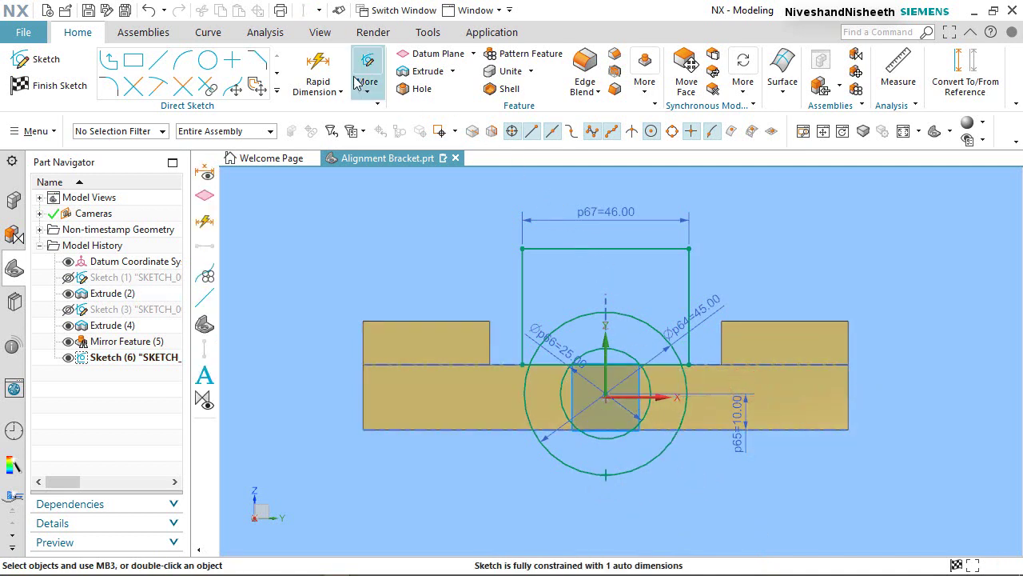
Dimension the vertical distance from the circle's bottom point to the rectangle's top line as 58.5 mm, placed beside the base, and finish the sketch.
left_click(318, 67)
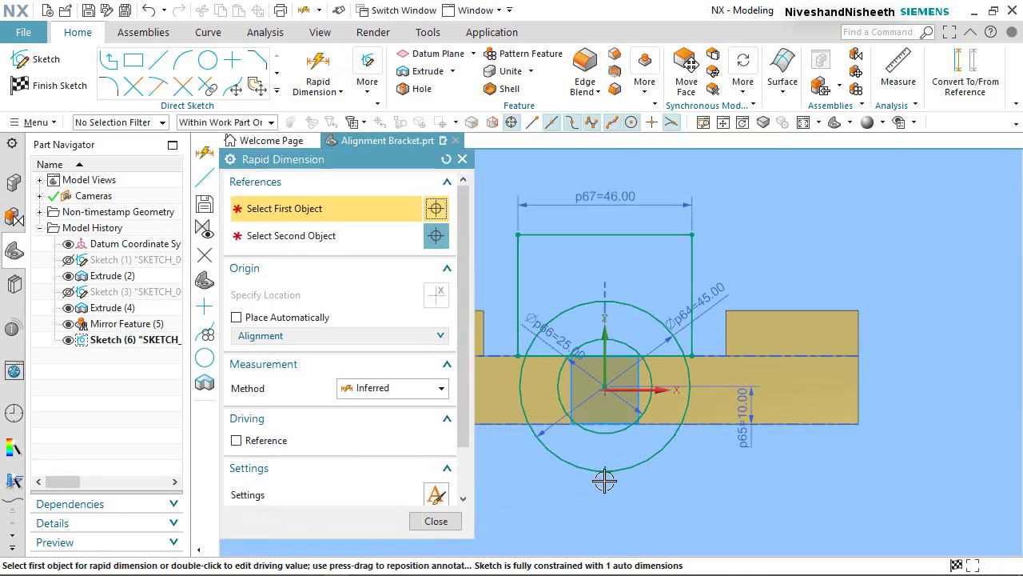
left_click(605, 472)
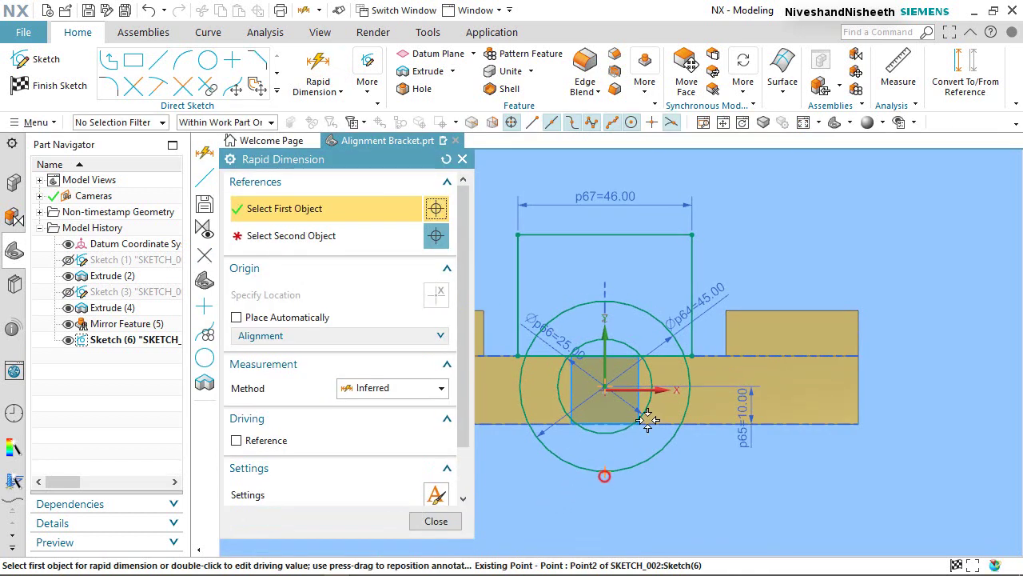
left_click(626, 232)
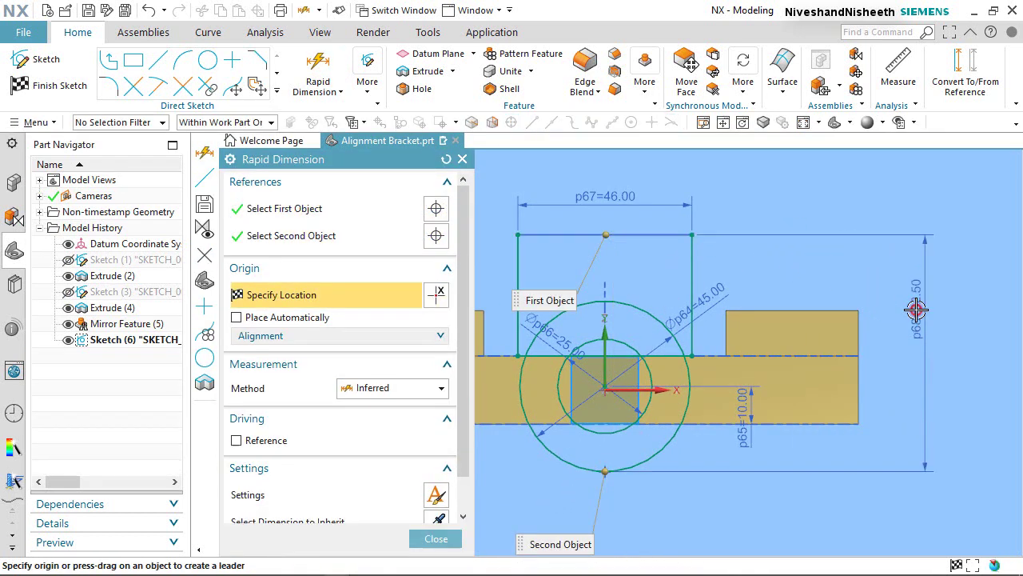
left_click(917, 310)
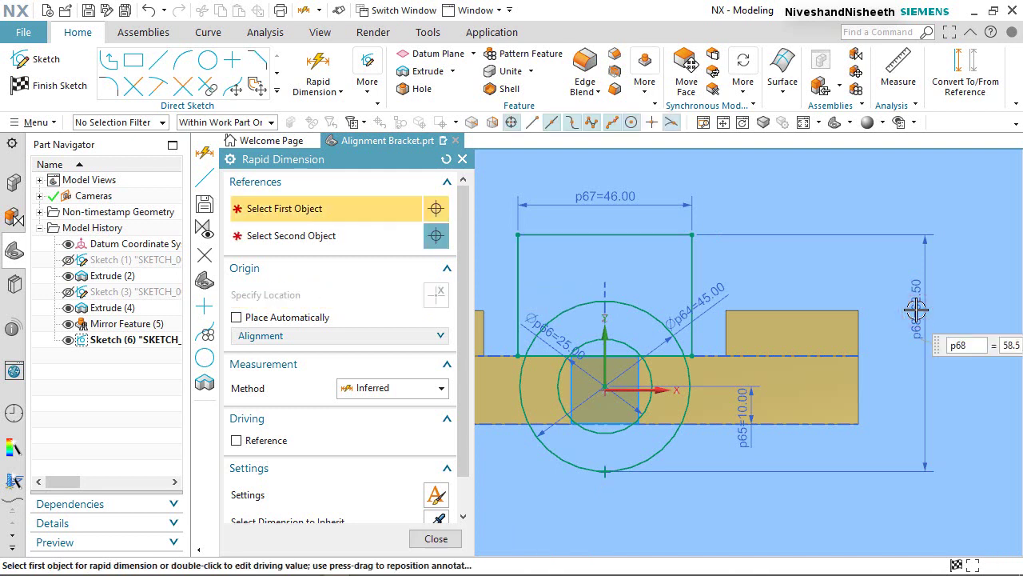
type("58.5")
key("Return")
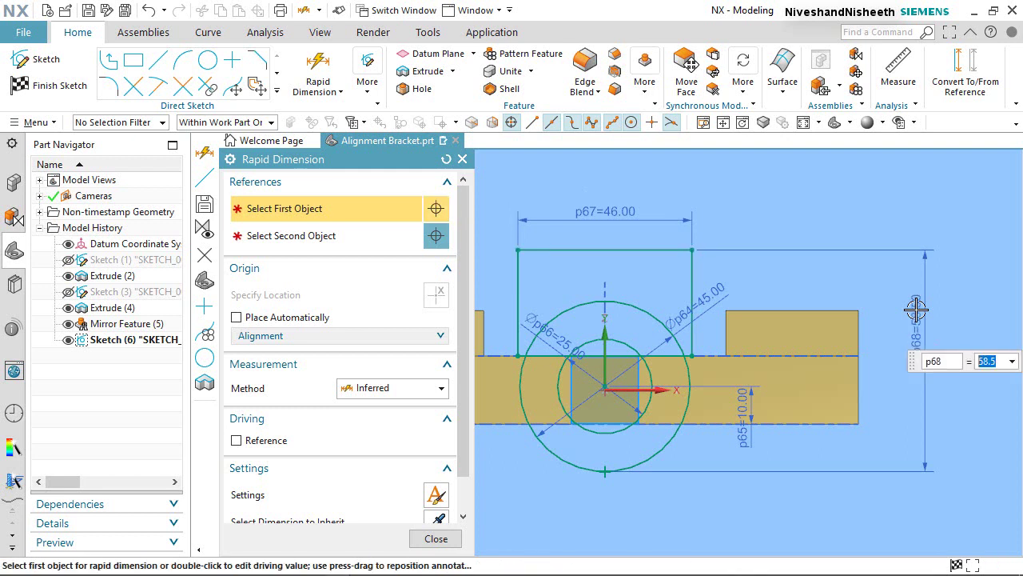
left_click(436, 538)
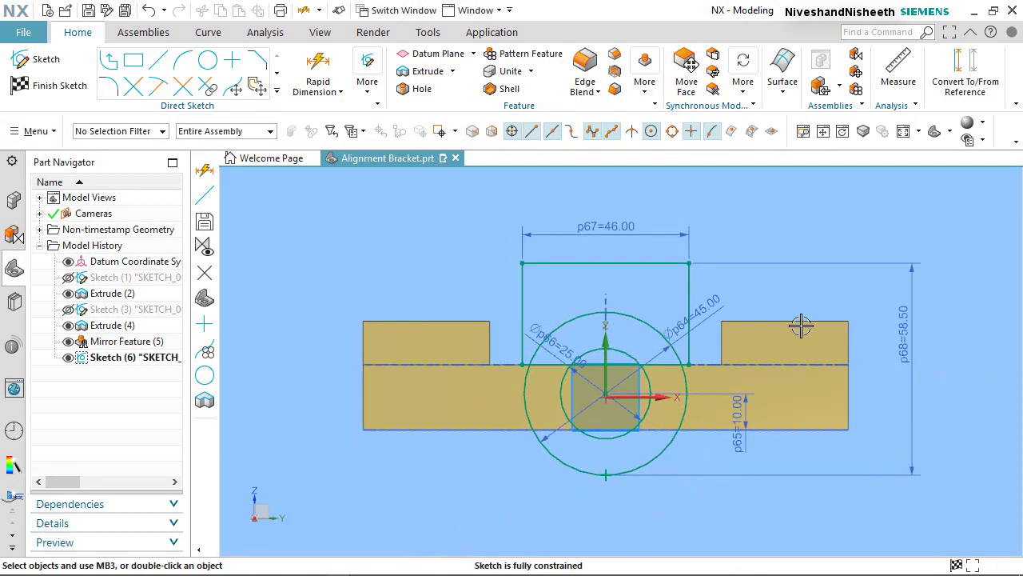
left_click(24, 87)
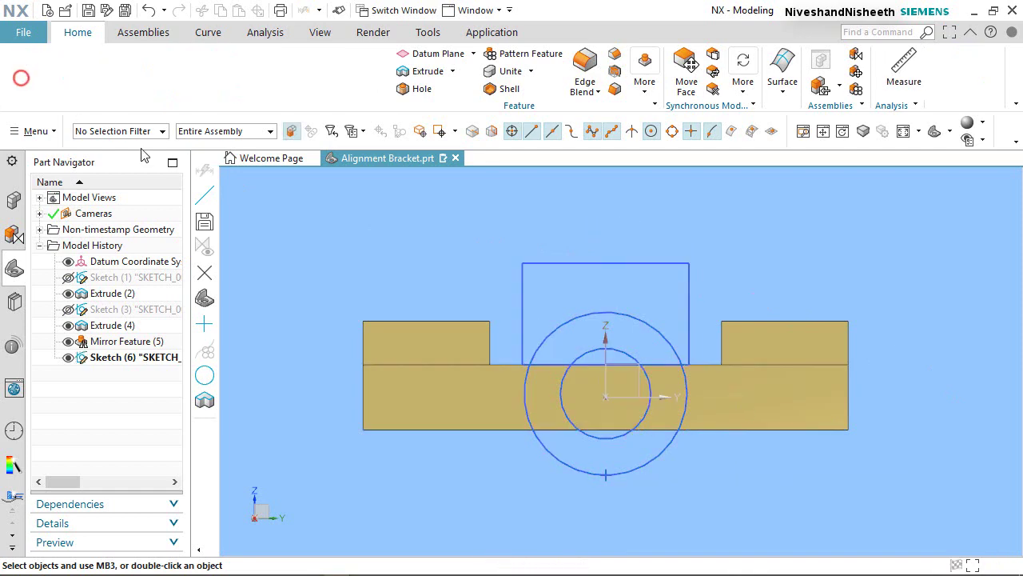
Extrude the lower ring and upper rectangle regions, selected by Region Boundary Curves, until extended to the base's opposite side face, with inferred Boolean.
mouse_move(742, 248)
middle_mouse_down()
mouse_move(724, 254)
mouse_move(726, 445)
middle_mouse_up()
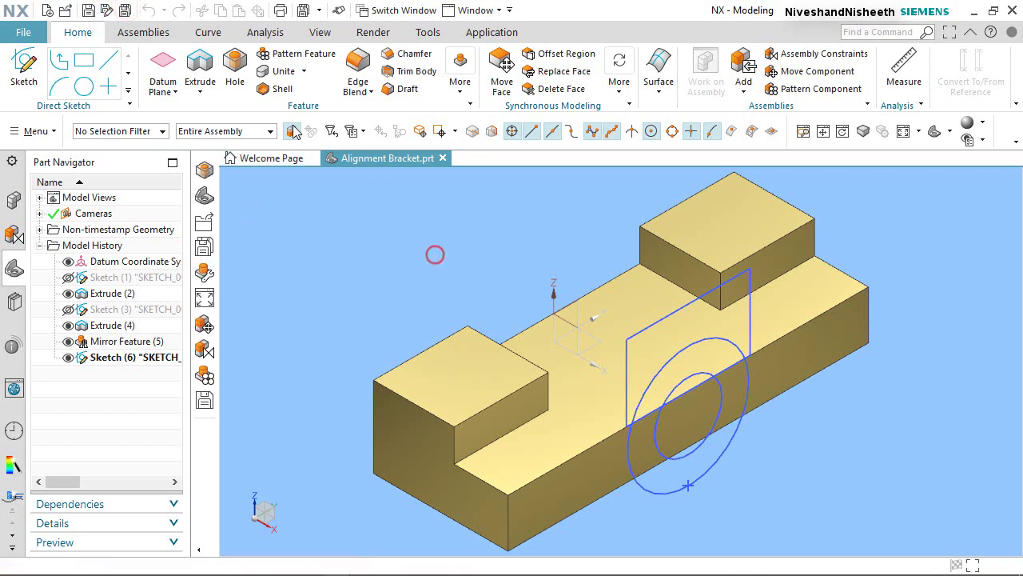
left_click(206, 73)
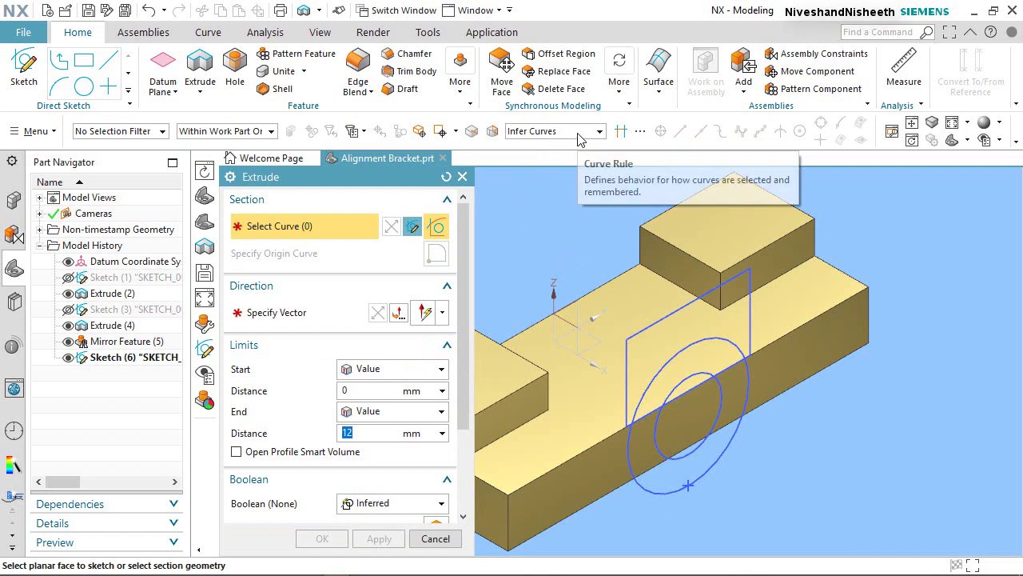
left_click(576, 132)
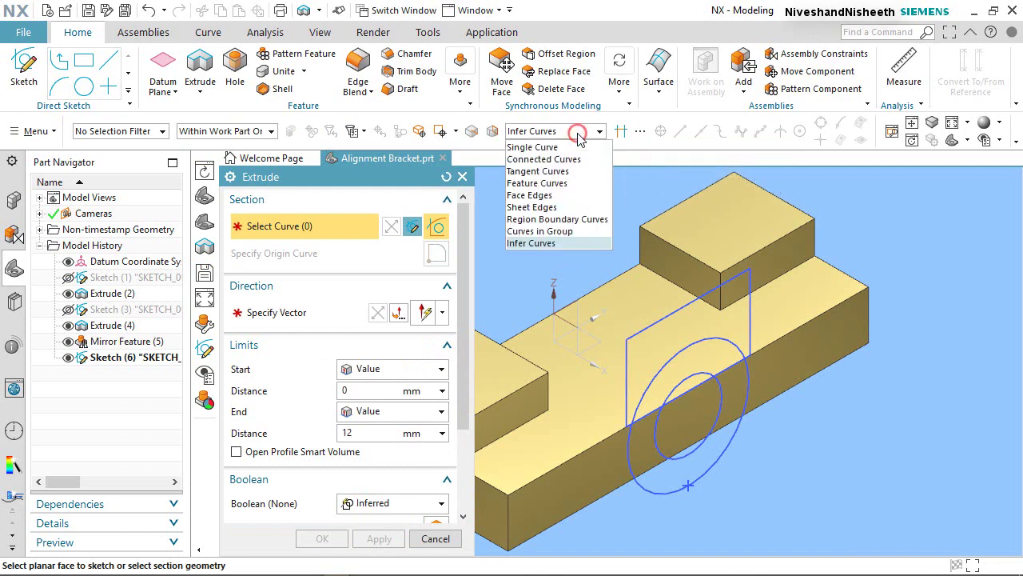
left_click(543, 219)
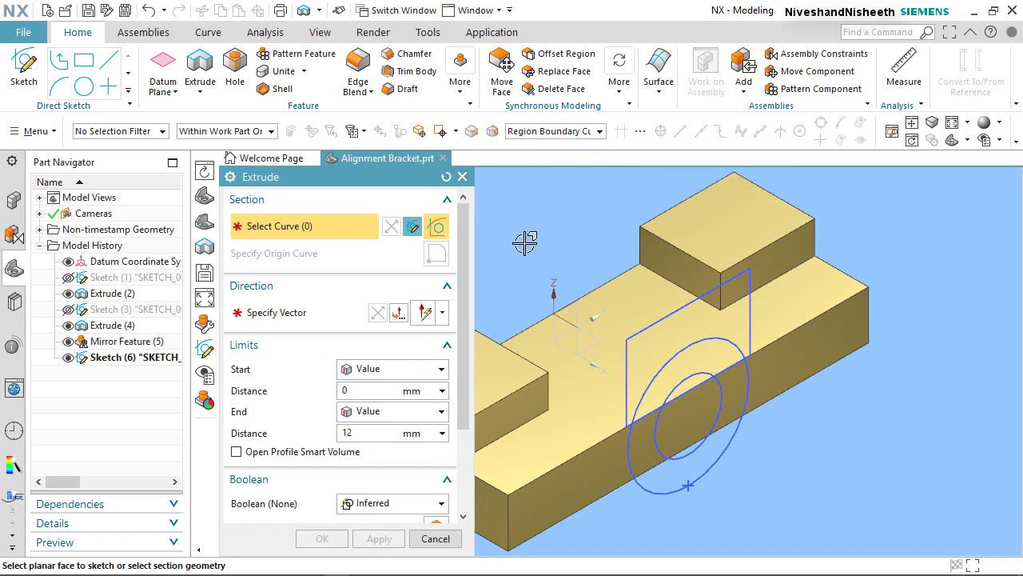
left_click(674, 477)
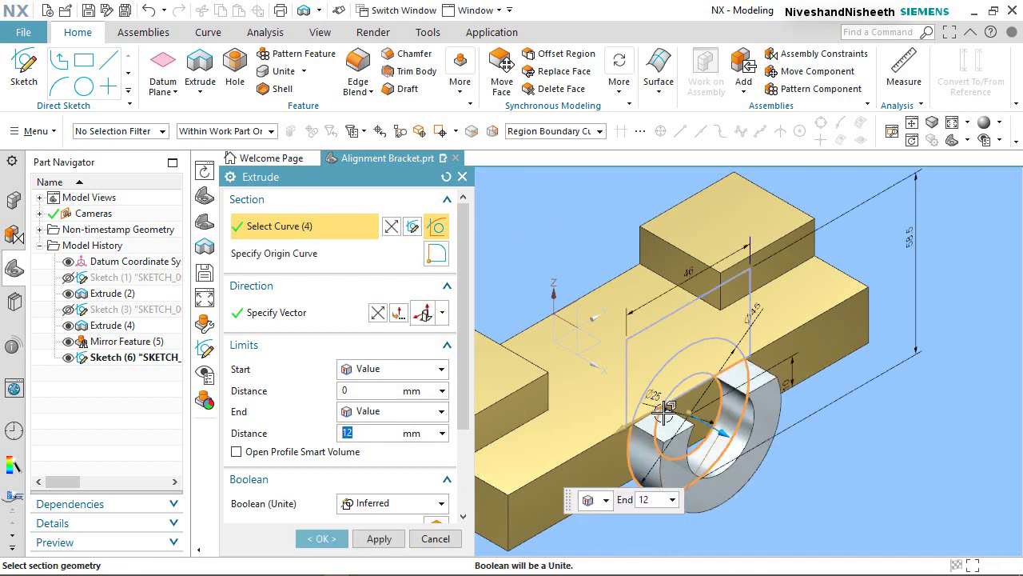
left_click(641, 346)
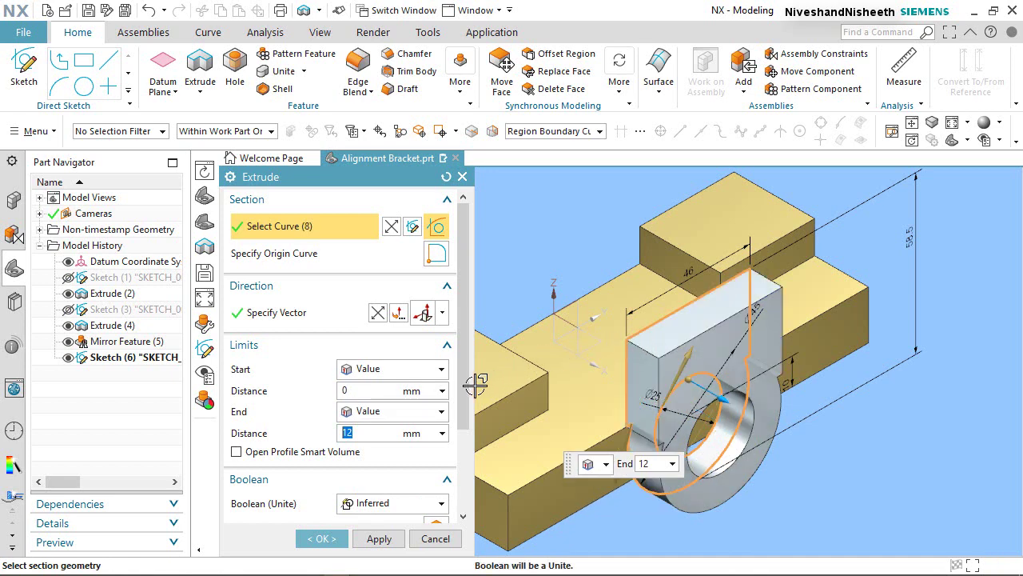
left_click(439, 412)
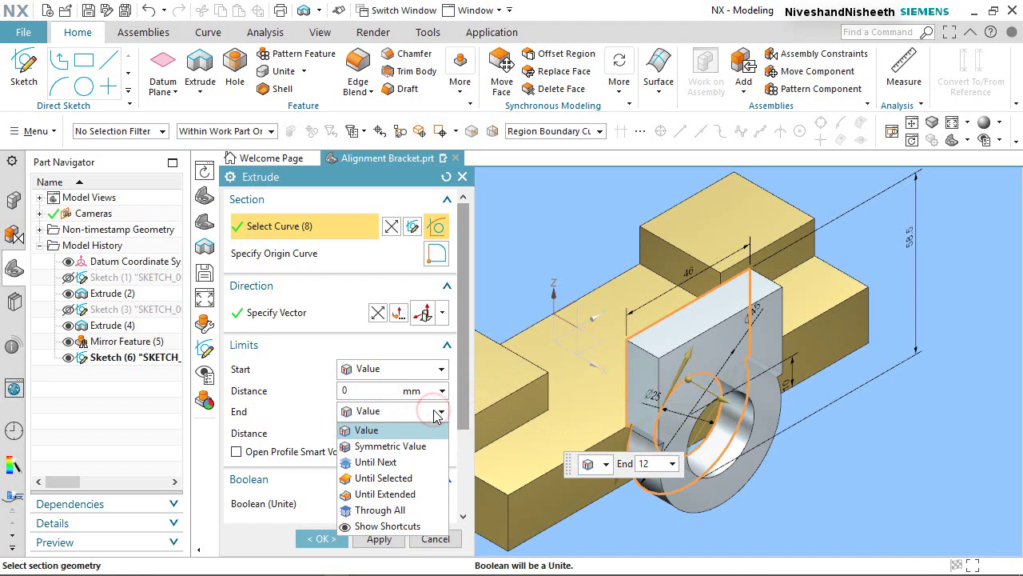
left_click(391, 493)
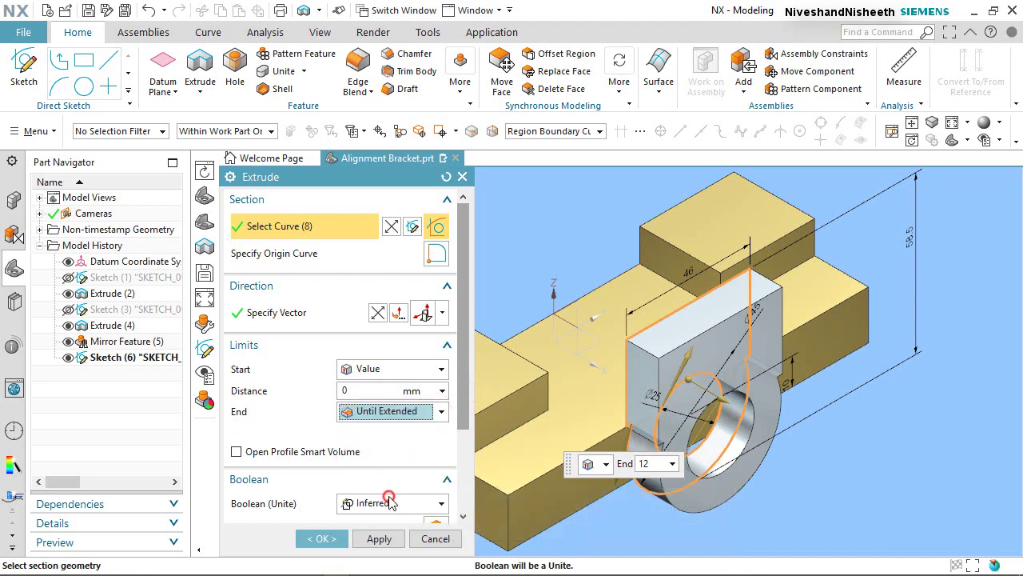
middle_click_drag(544, 456, 602, 376)
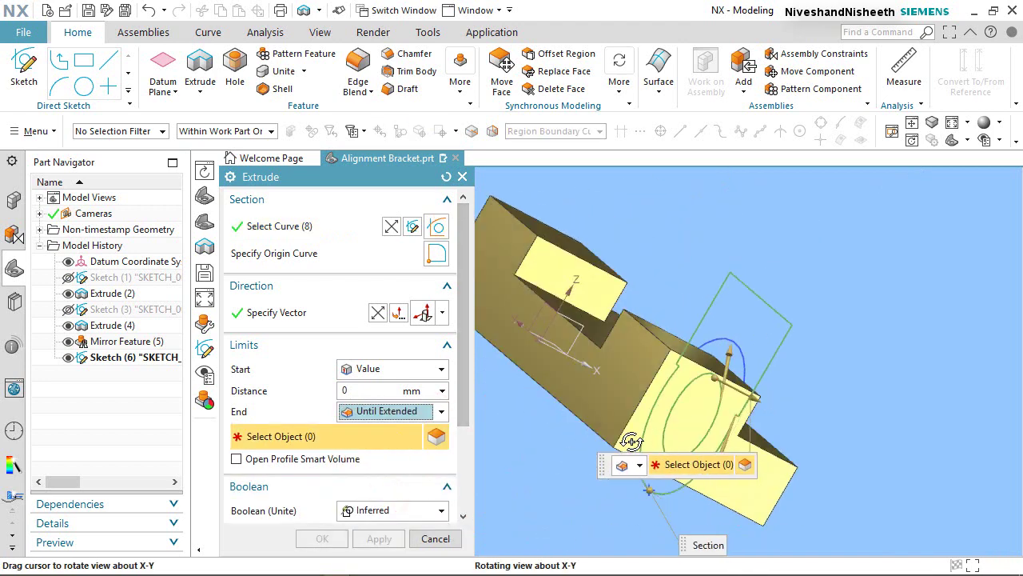
left_click(603, 378)
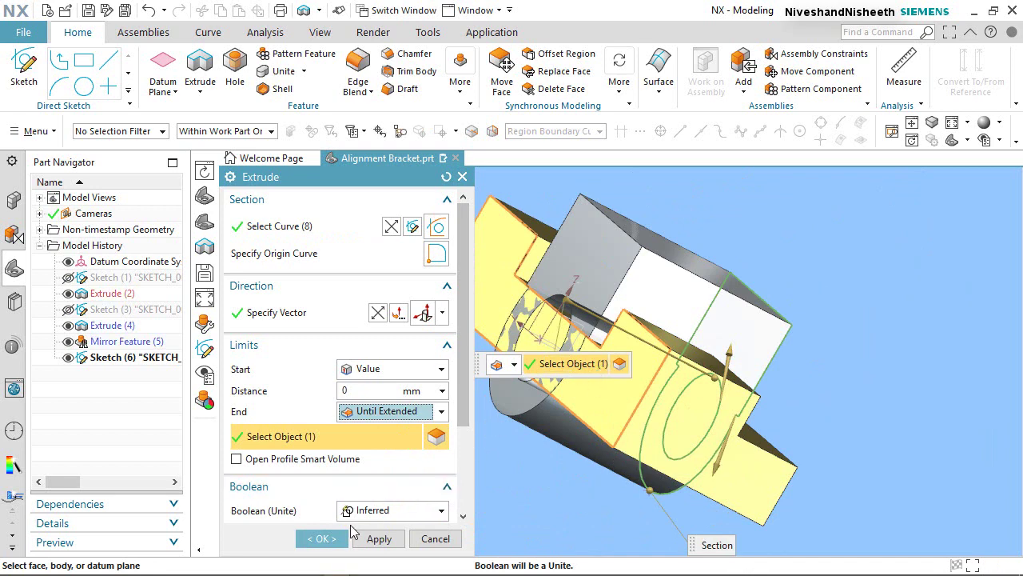
left_click(324, 538)
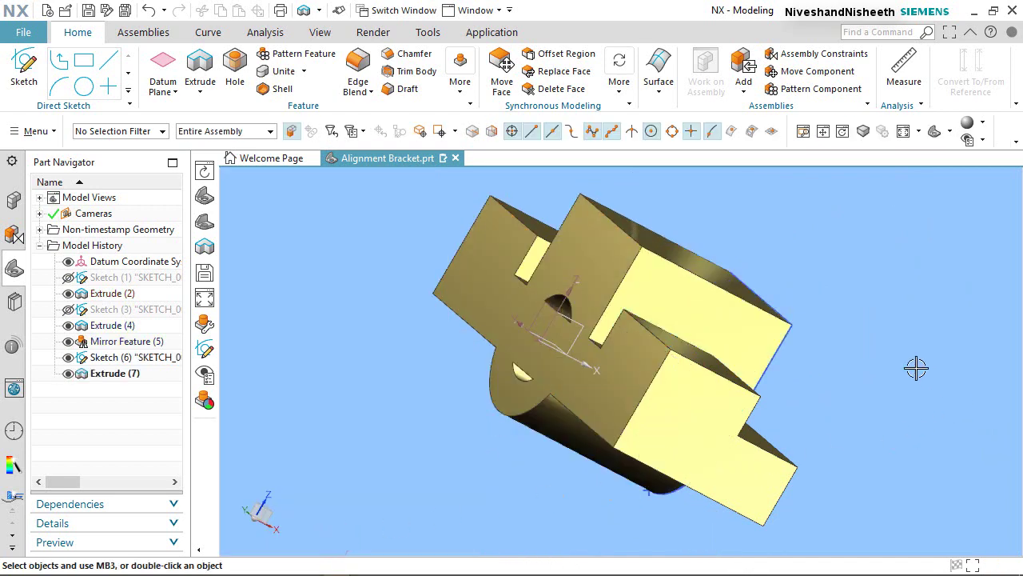
Start an extrusion and choose only the inner 25 mm circle as its section, using the Single Curve rule.
key("Home")
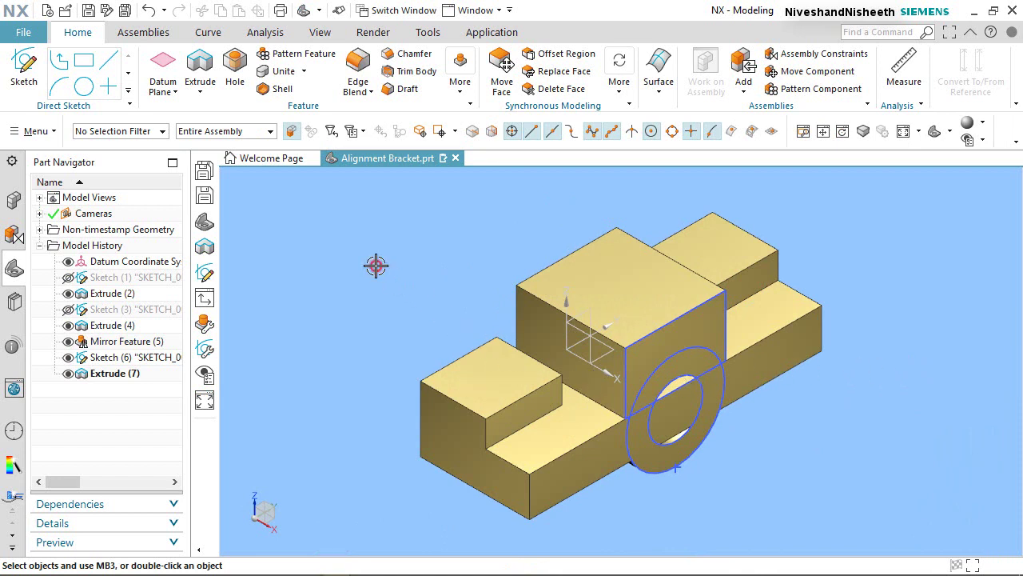
left_click(200, 68)
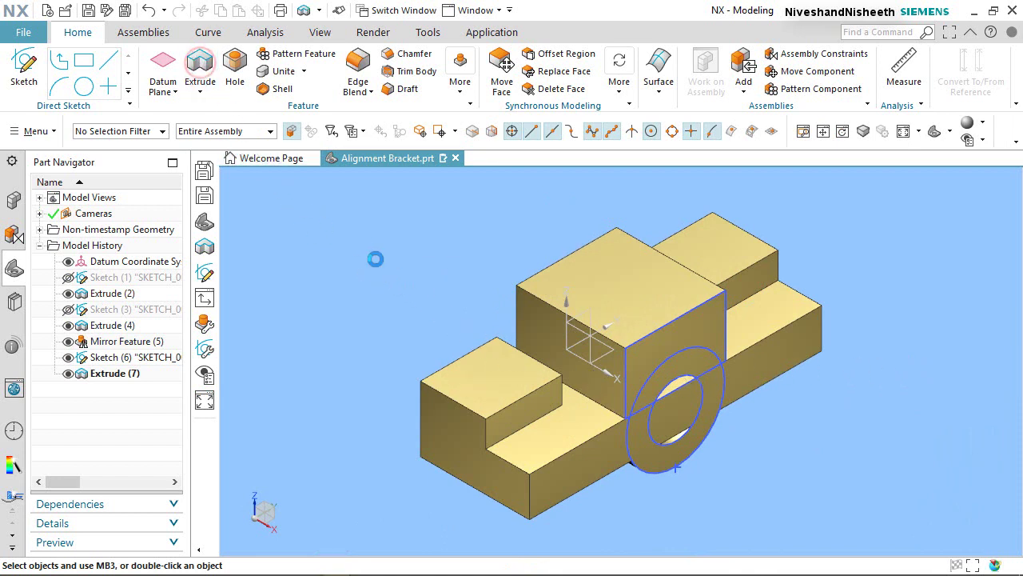
key("ctrl+f")
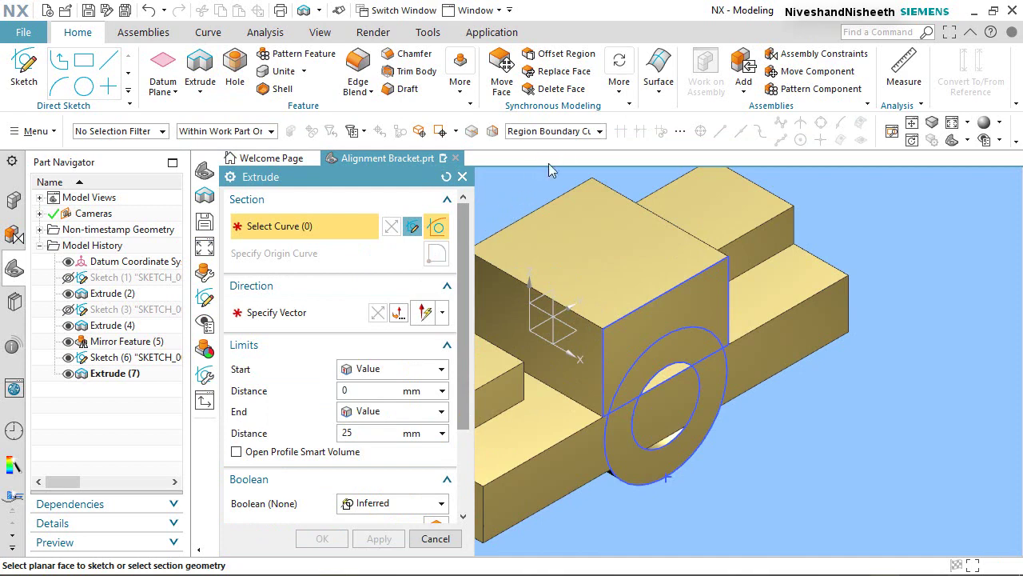
left_click(557, 134)
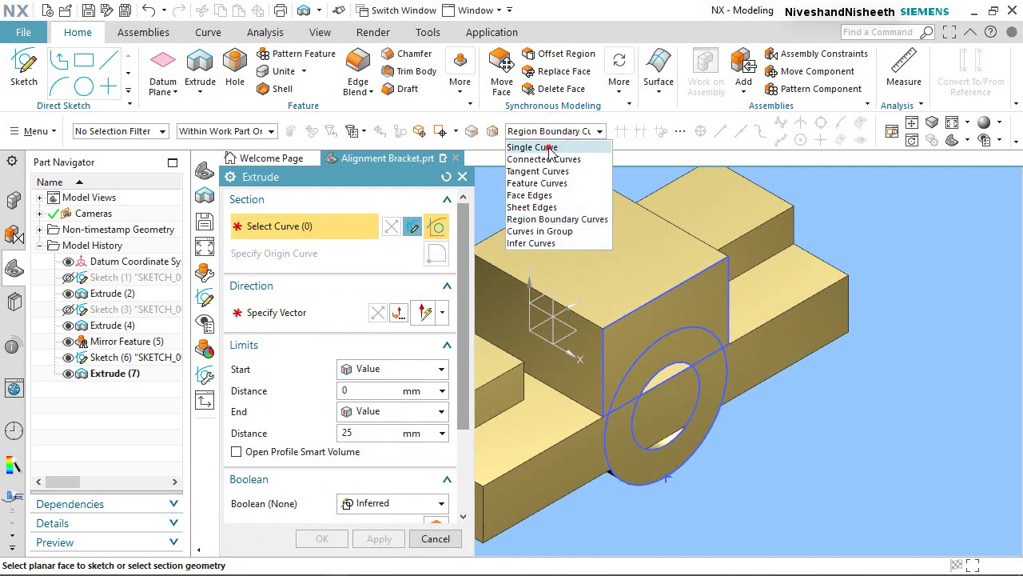
left_click(550, 149)
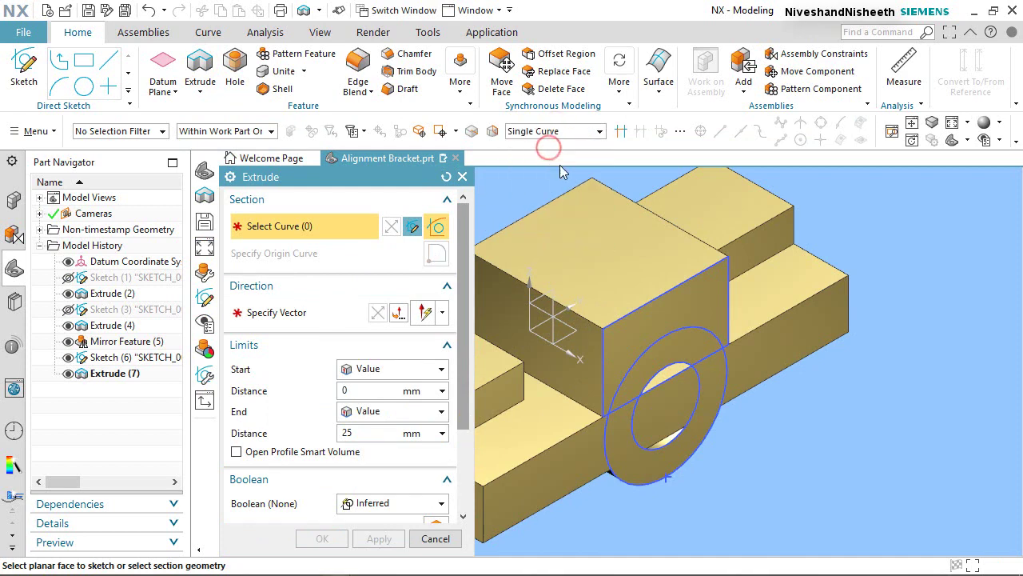
left_click(655, 446)
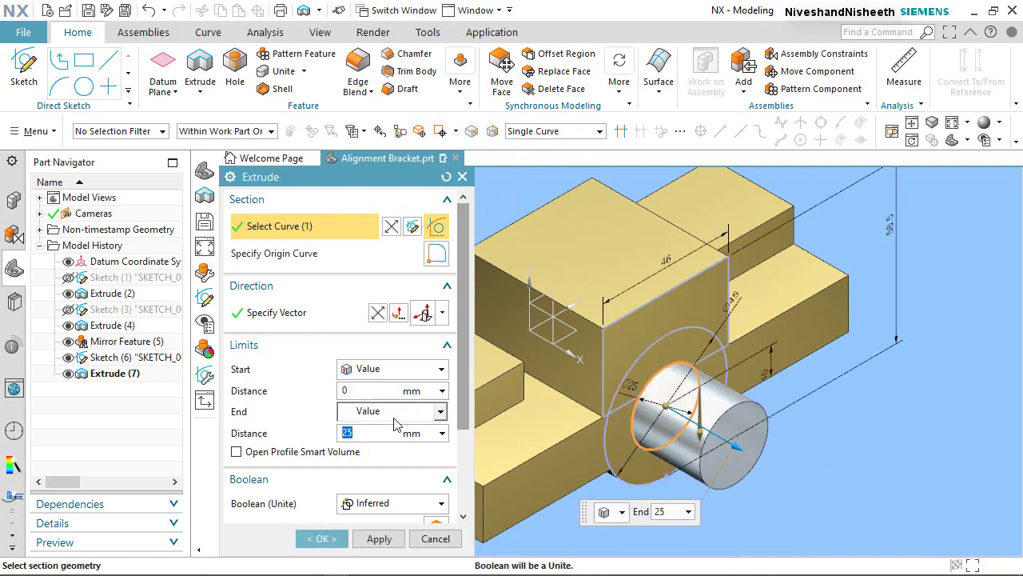
Subtract the extruded circle from the body, ending Until Extended at the opposite side face, to cut the through bore.
left_click(410, 512)
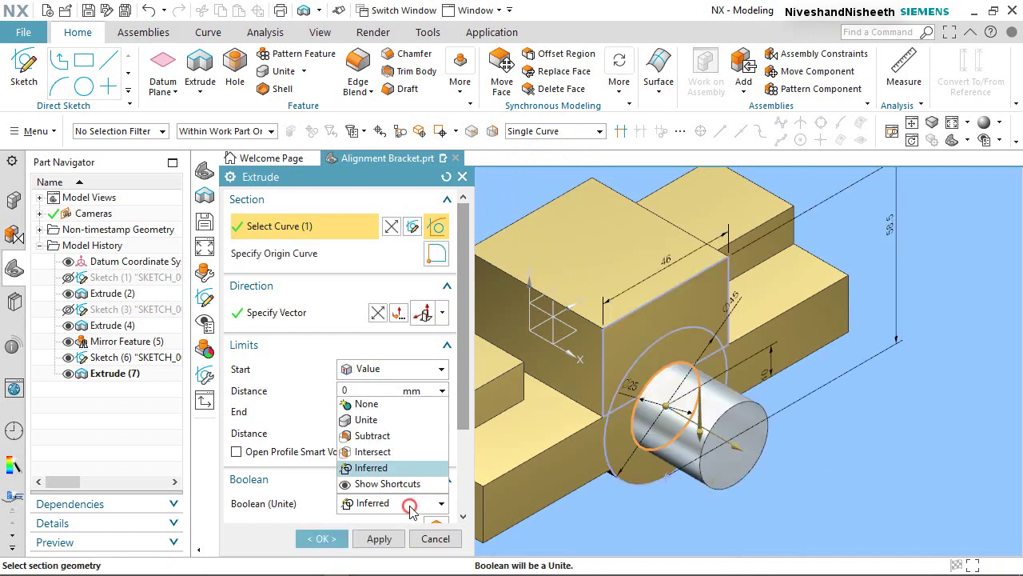
left_click(370, 436)
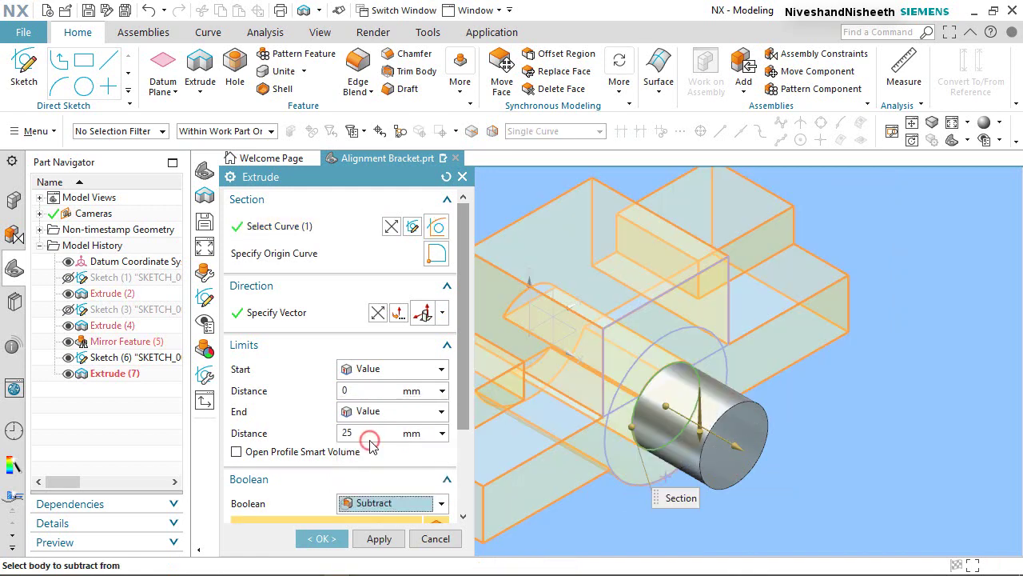
left_click(410, 410)
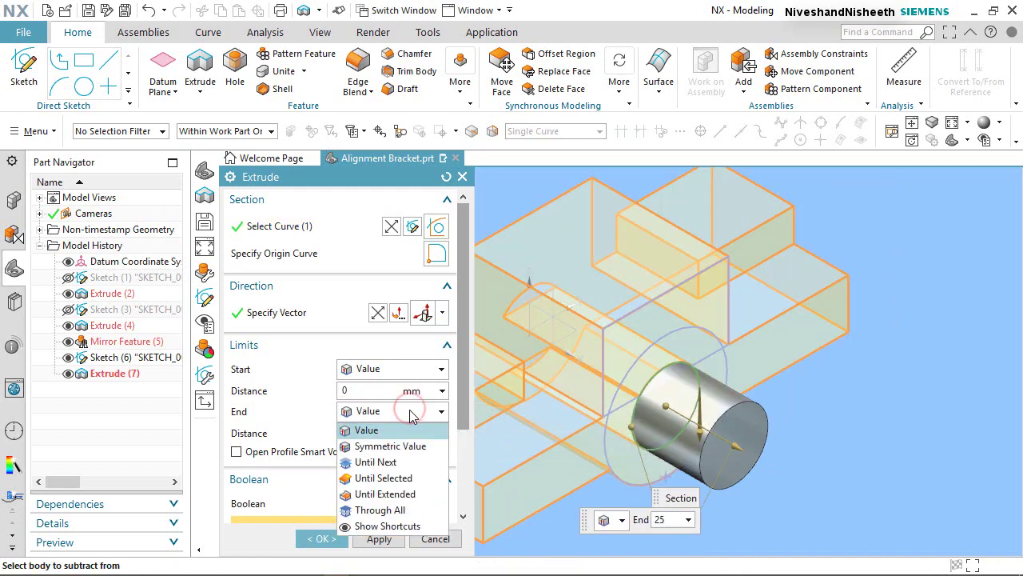
left_click(396, 492)
middle_click_drag(790, 469, 875, 487)
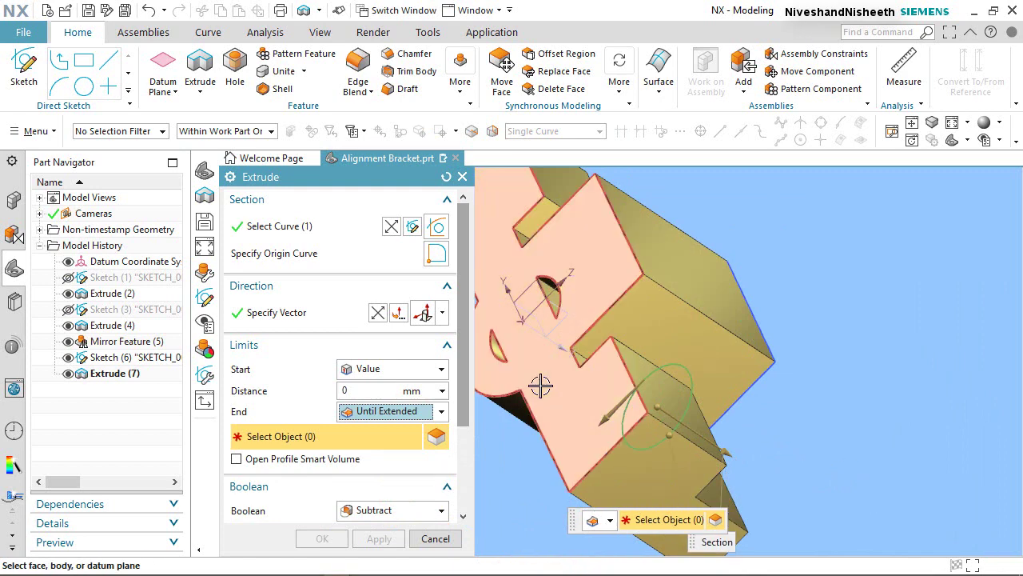
left_click(540, 381)
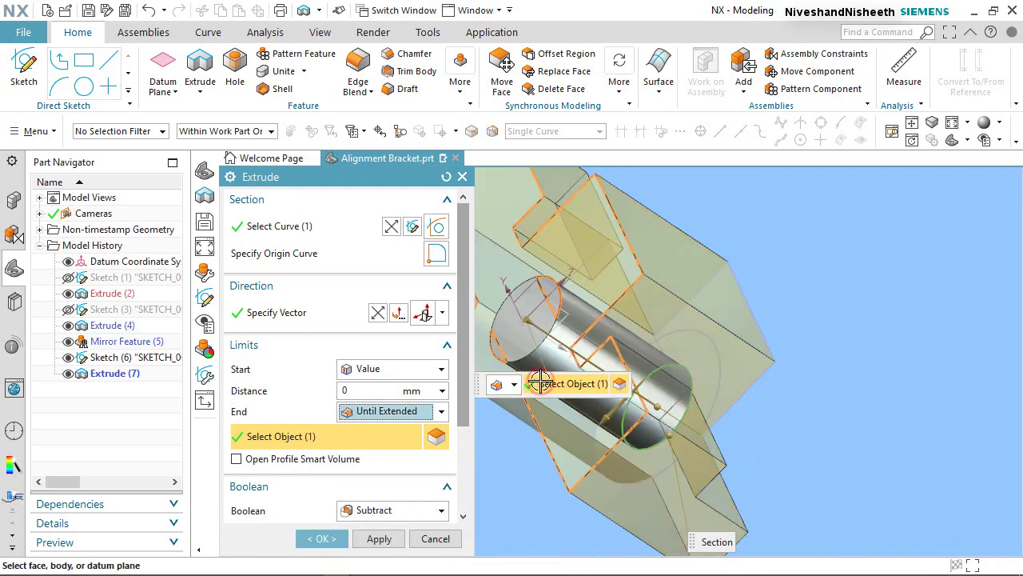
left_click(323, 539)
Hide the ring-and-rectangle profile sketch, Sketch (6), and return the model to a trimetric-style home view.
middle_click_drag(799, 469, 744, 446)
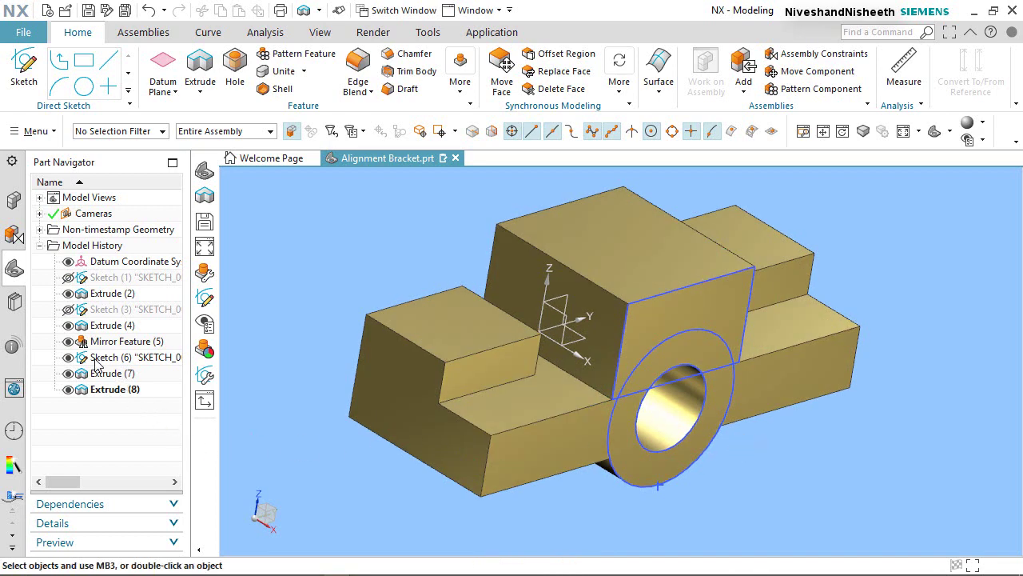
left_click(69, 358)
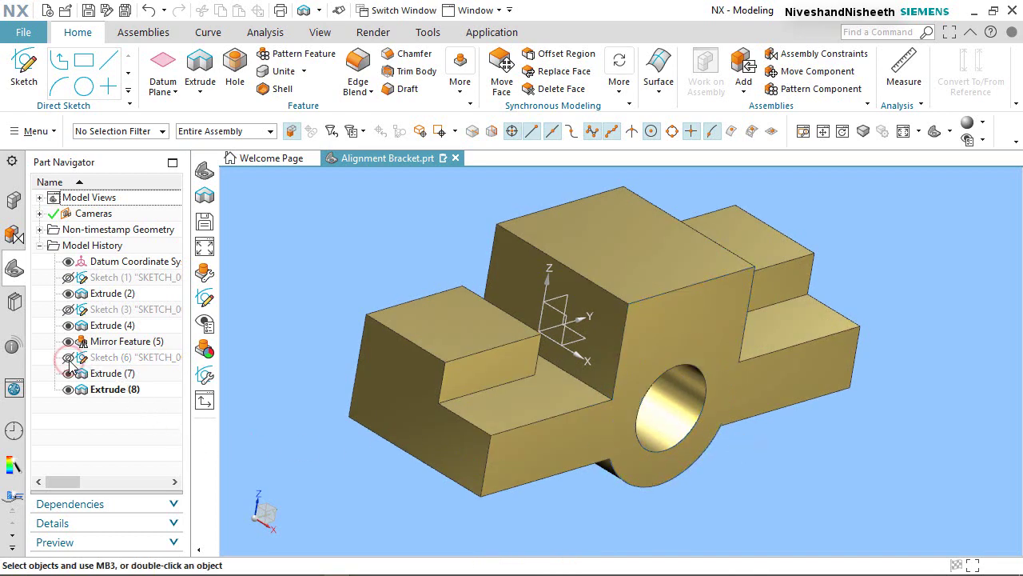
middle_click_drag(802, 467, 870, 418)
key("Home")
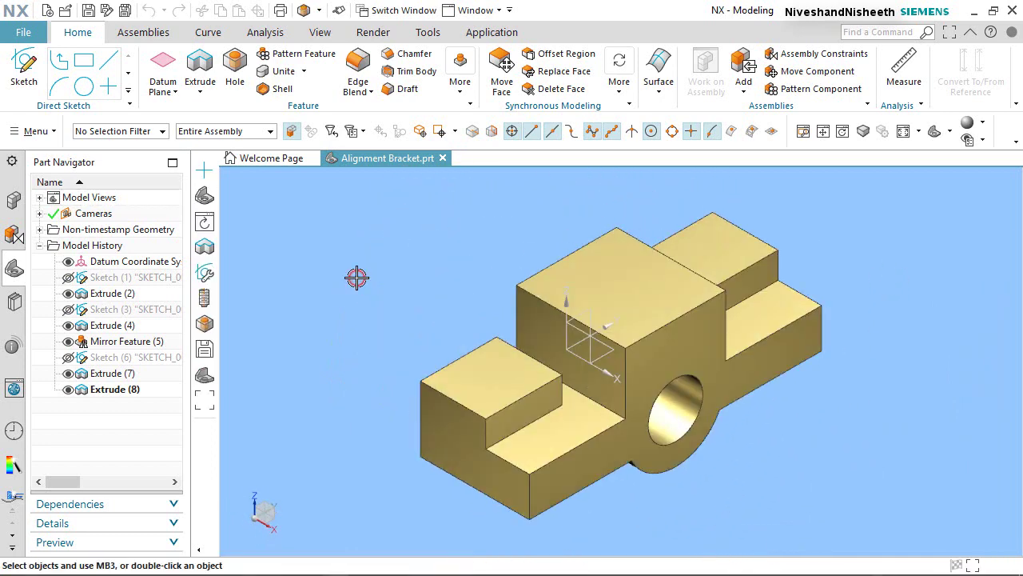
Set up a countersunk general hole with a 10.4 mm countersink diameter and a 5.5 mm hole diameter.
left_click(234, 65)
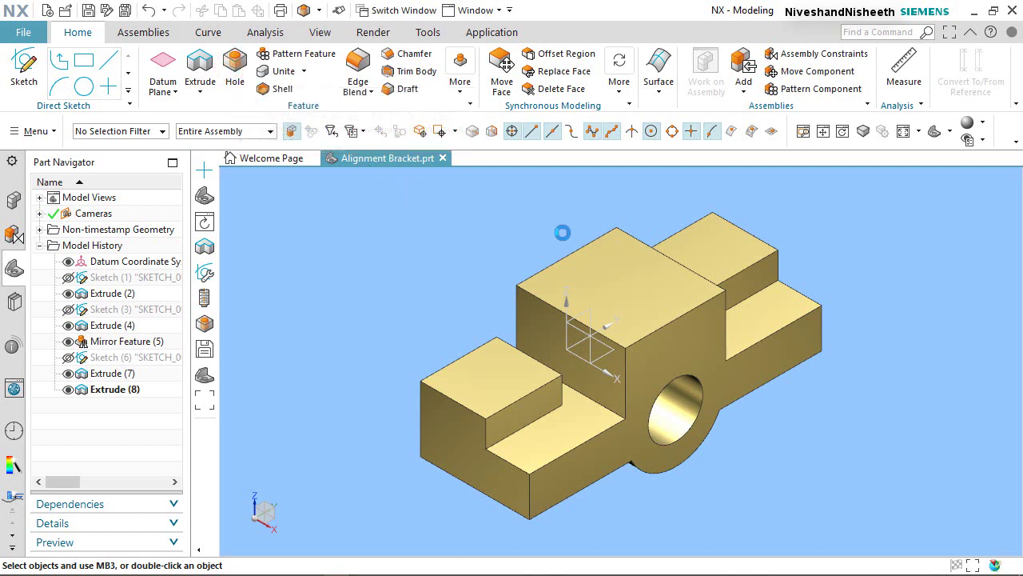
left_click(379, 205)
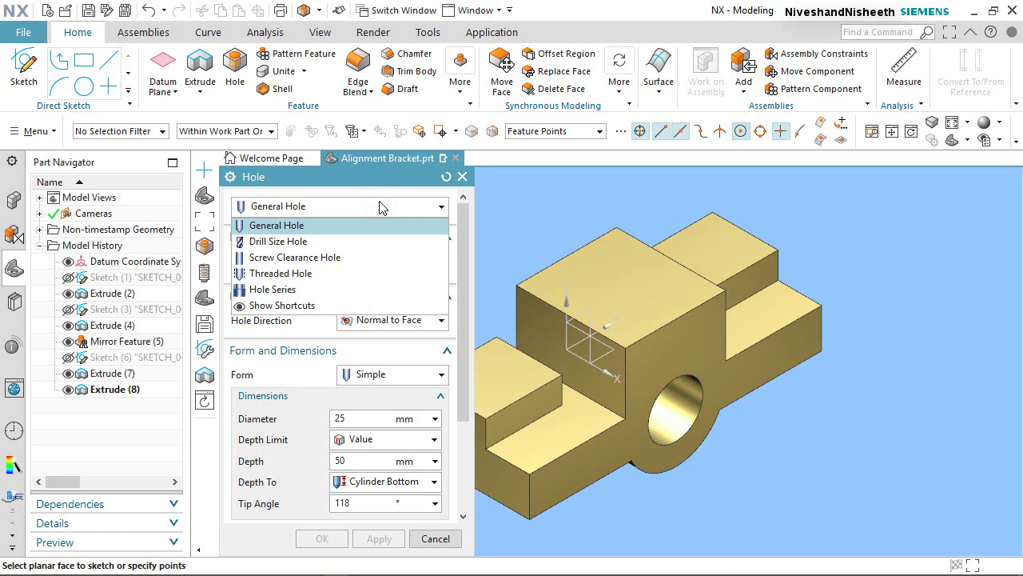
left_click(380, 206)
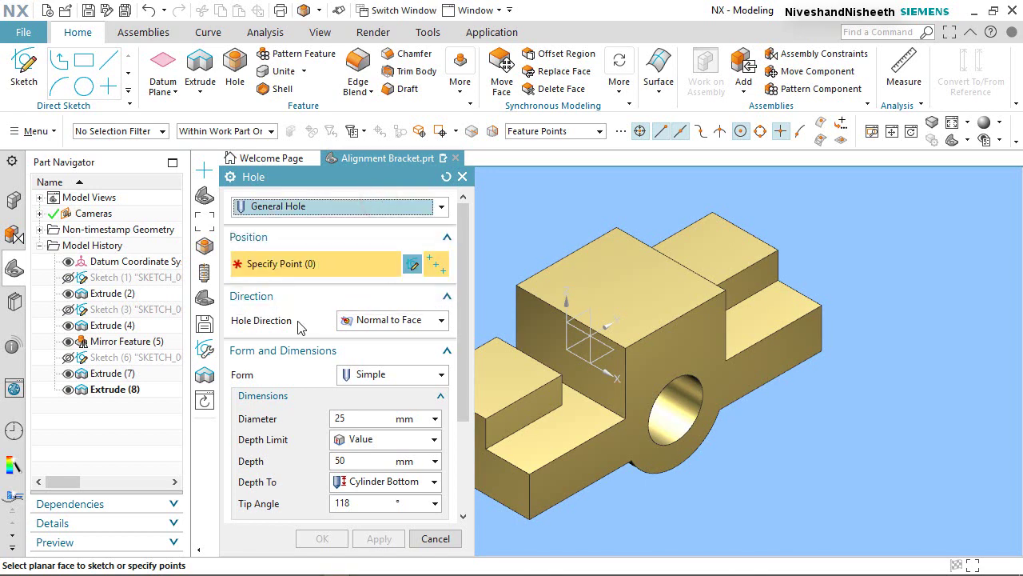
left_click(441, 374)
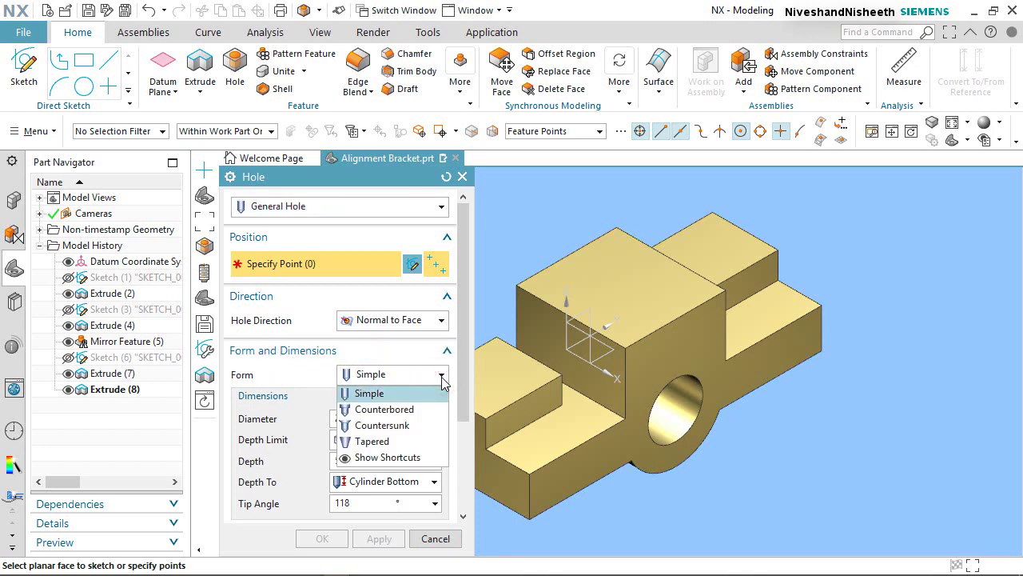
left_click(392, 425)
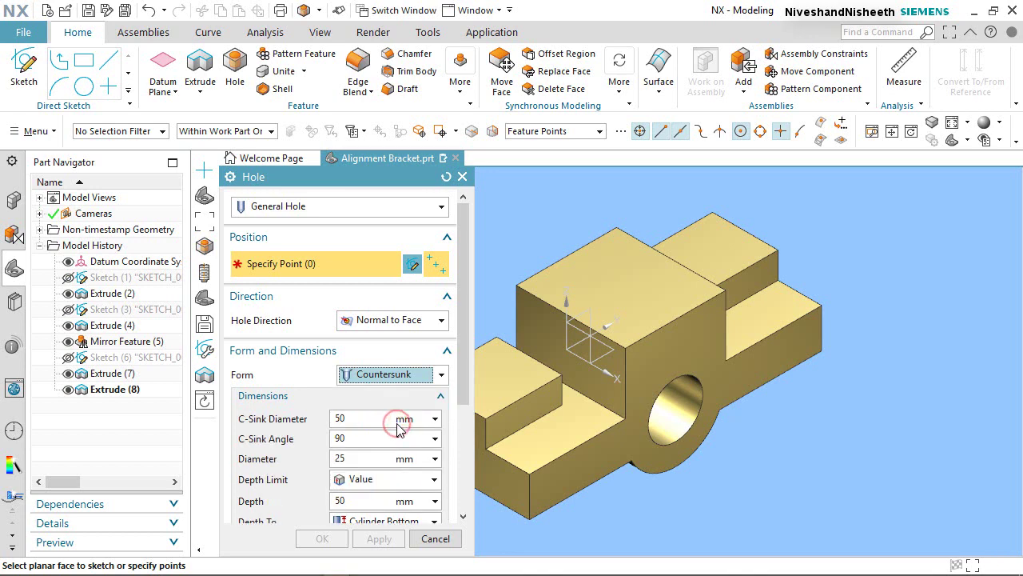
left_click(353, 419)
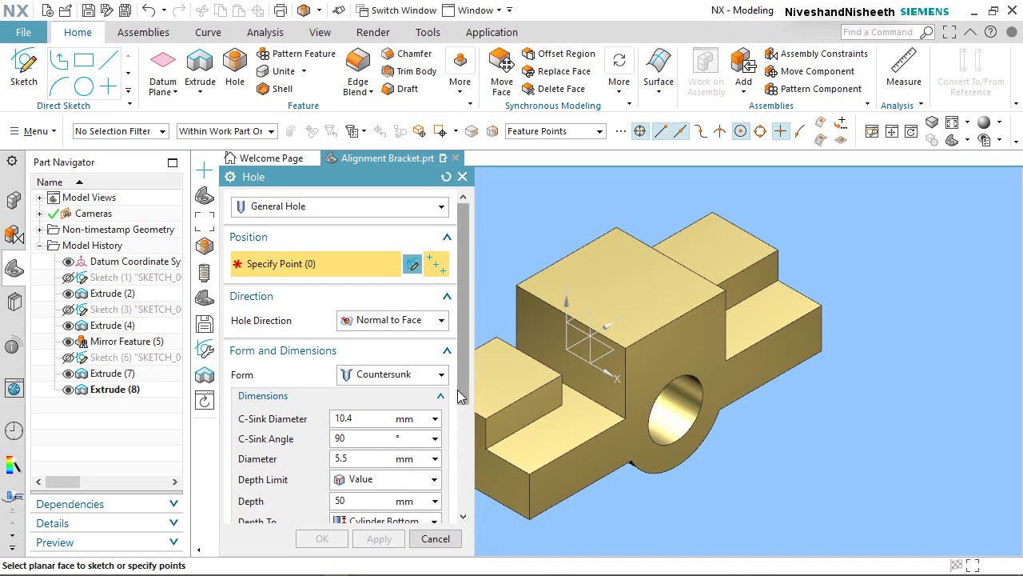
Set the hole's depth to 23.81 mm, measured to the cone tip, with a tip angle of 0°.
left_click_drag(460, 396, 465, 445)
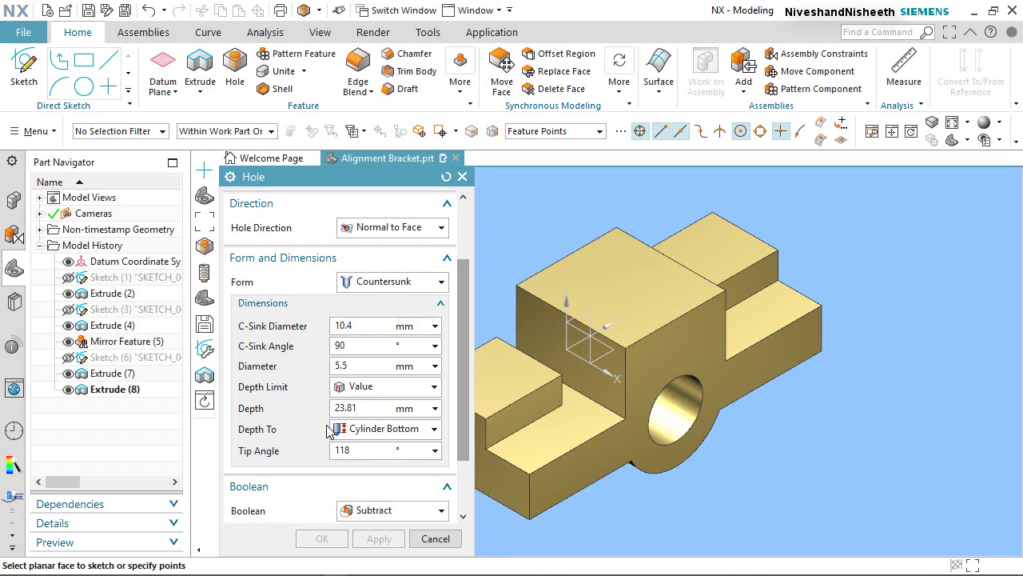
left_click(385, 434)
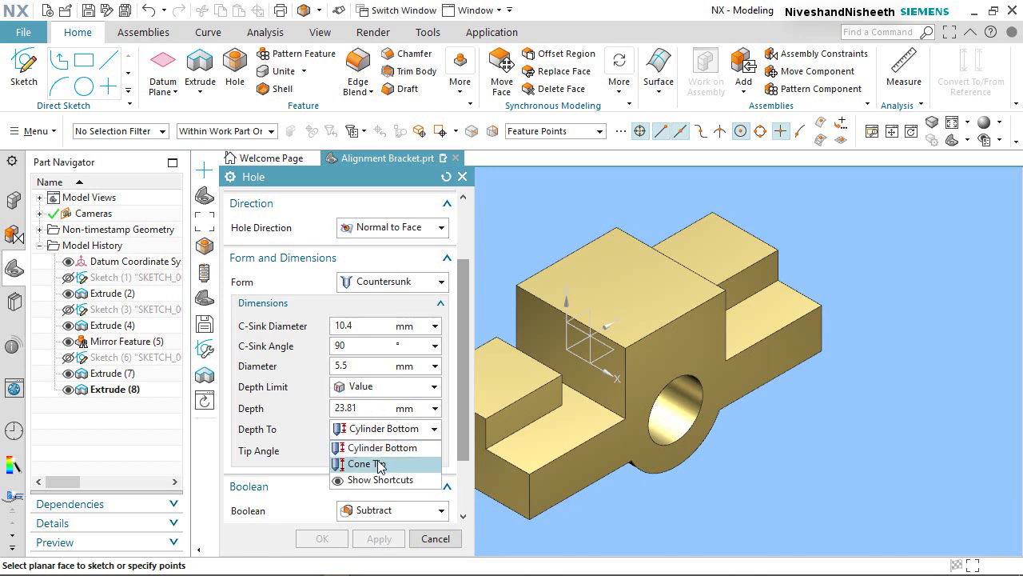
left_click(375, 461)
double_click(358, 450)
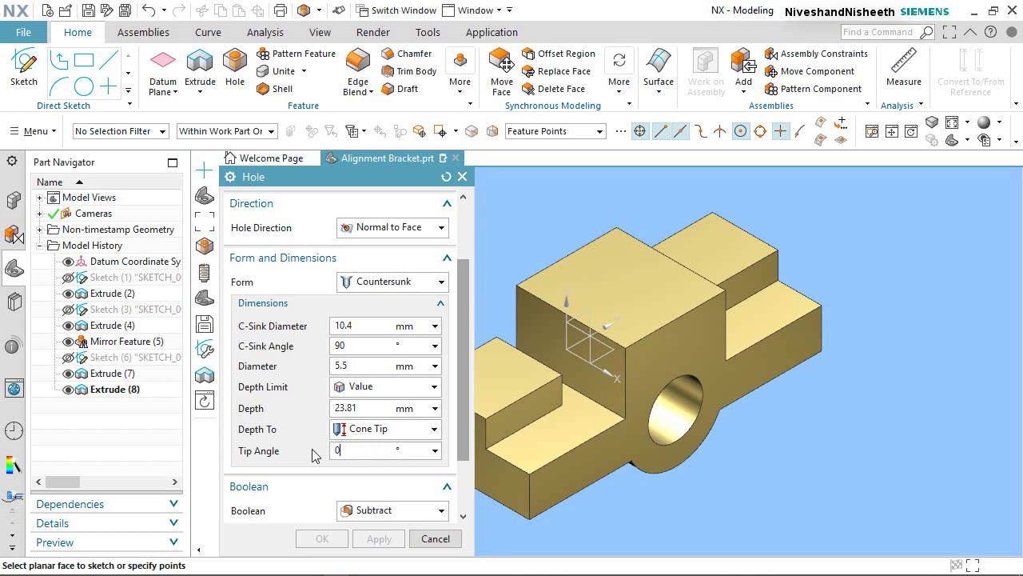
Place the hole's sketch point near the middle of the central block's top face and close point placement.
left_click_drag(462, 400, 463, 289)
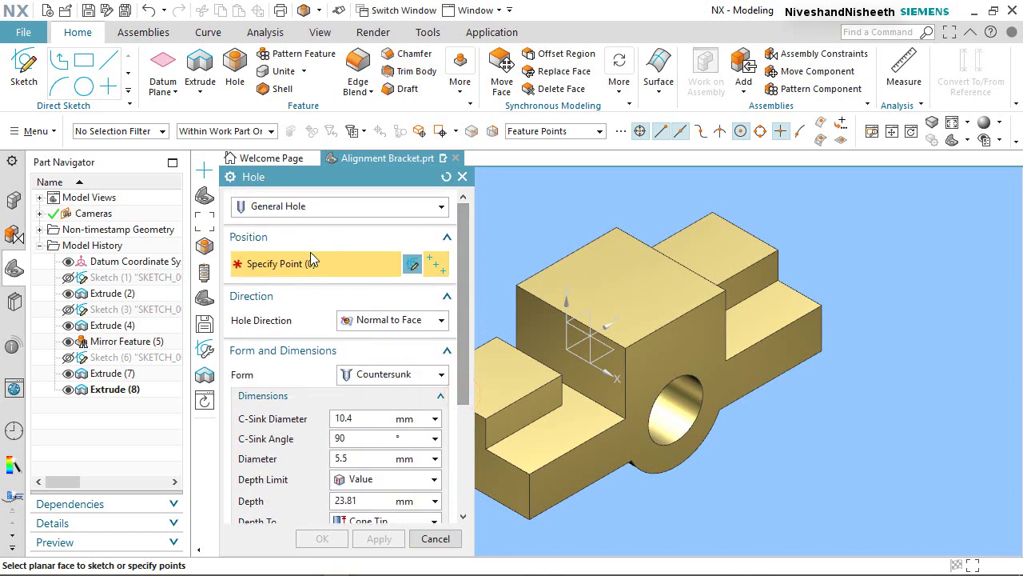
left_click(628, 282)
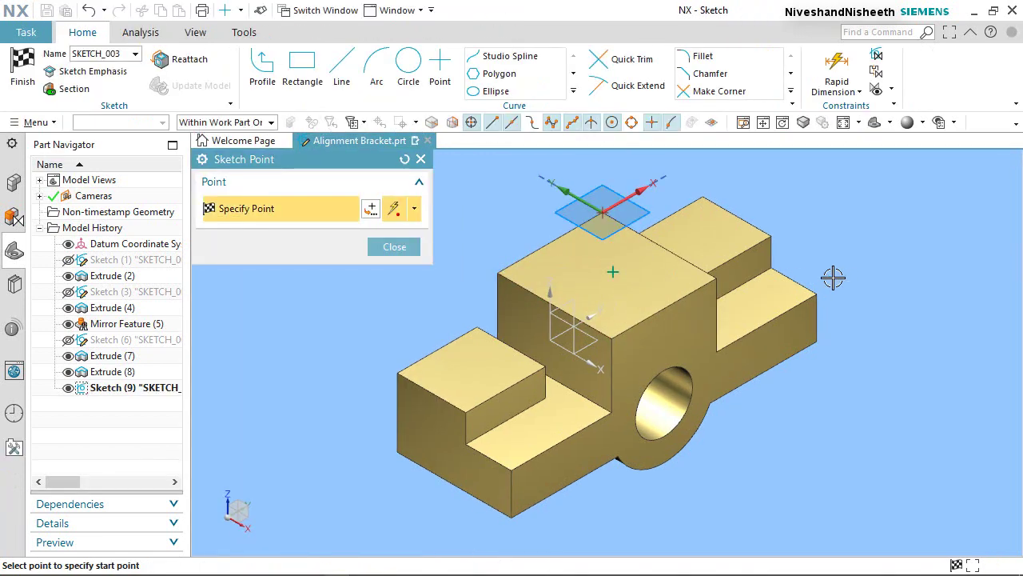
middle_click_drag(770, 281, 808, 337)
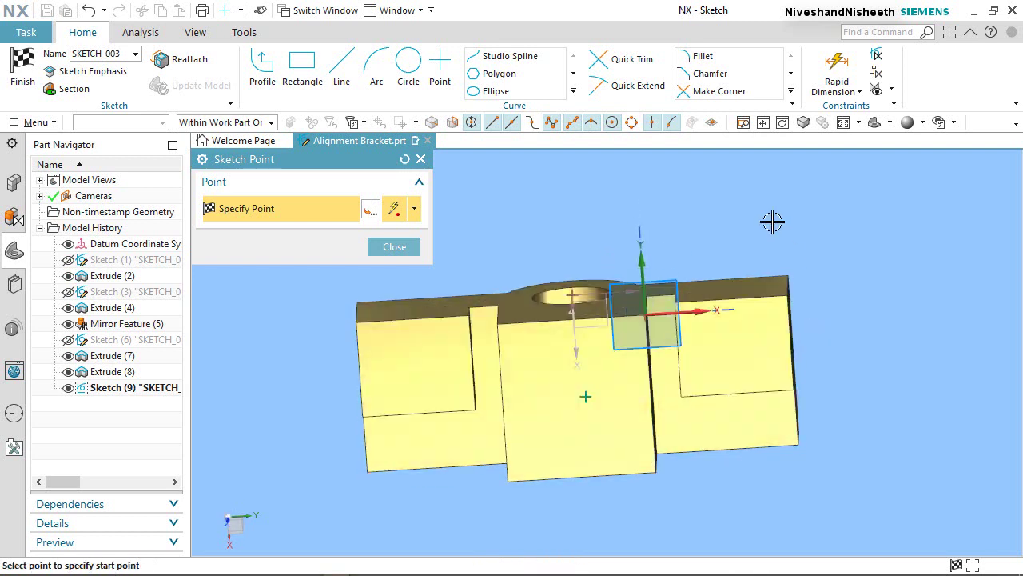
right_click_drag(771, 222, 743, 220)
left_click(743, 220)
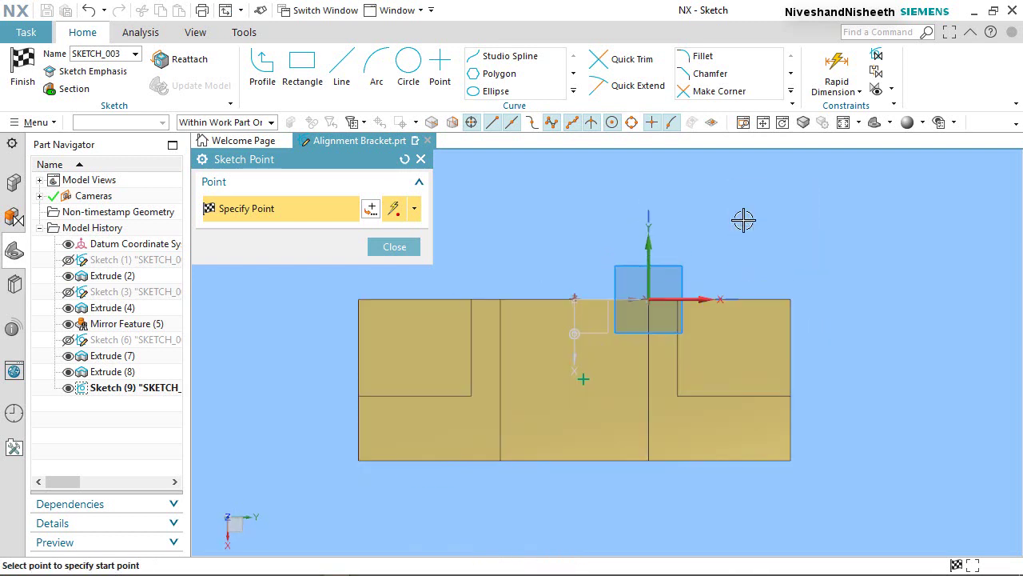
scroll(579, 396, "up", 1)
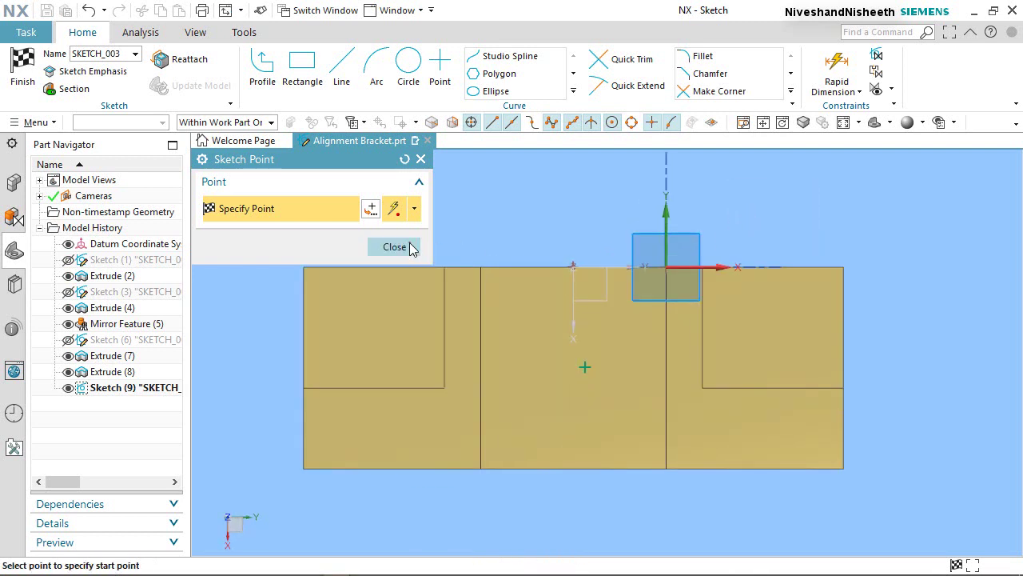
left_click(410, 247)
Dimension the hole point 14 mm from the front edge of the central block's top face.
scroll(651, 252, "up", 2)
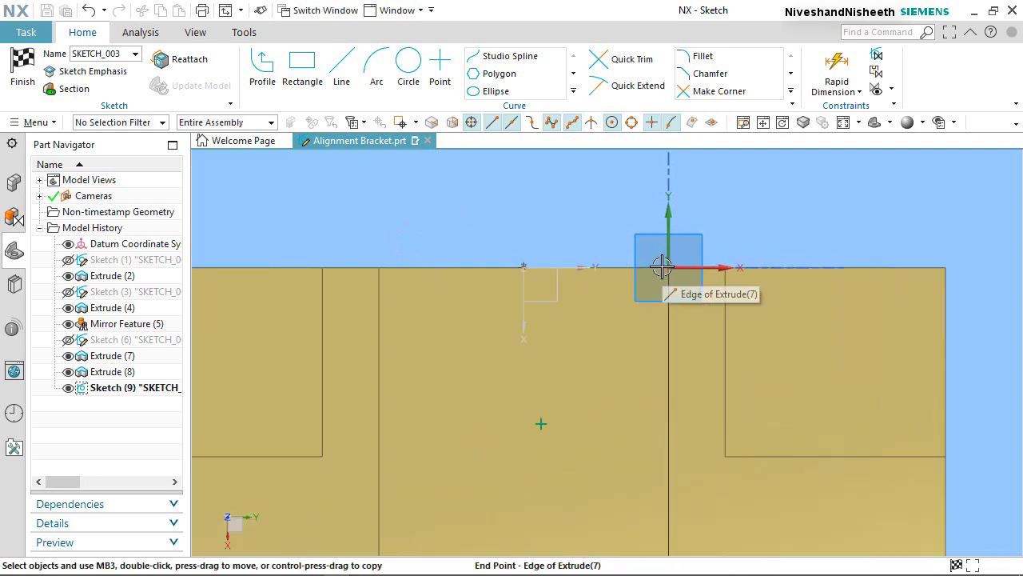
left_click(836, 64)
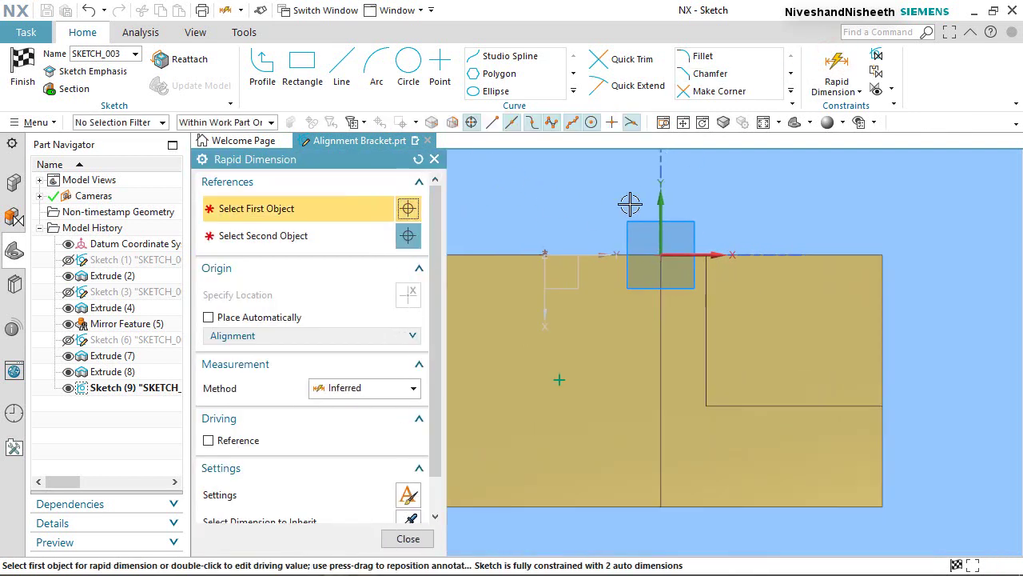
left_click(554, 377)
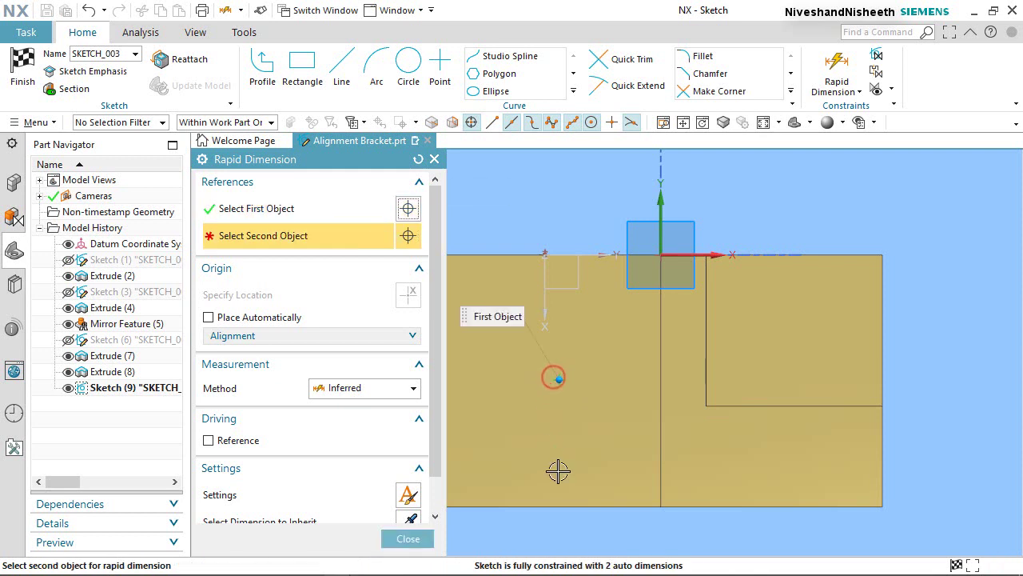
left_click(577, 501)
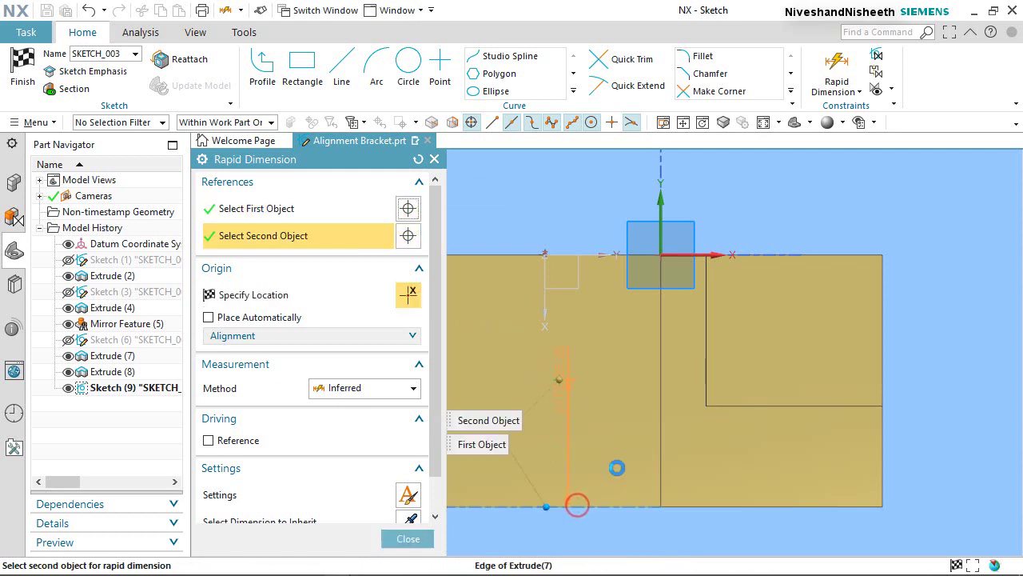
left_click(614, 468)
type("14")
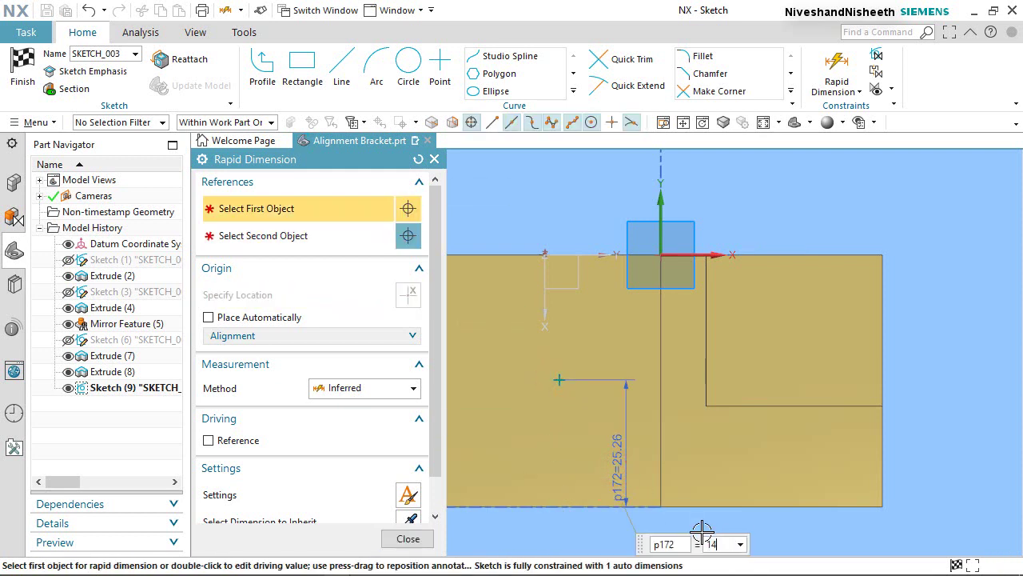
key("Return")
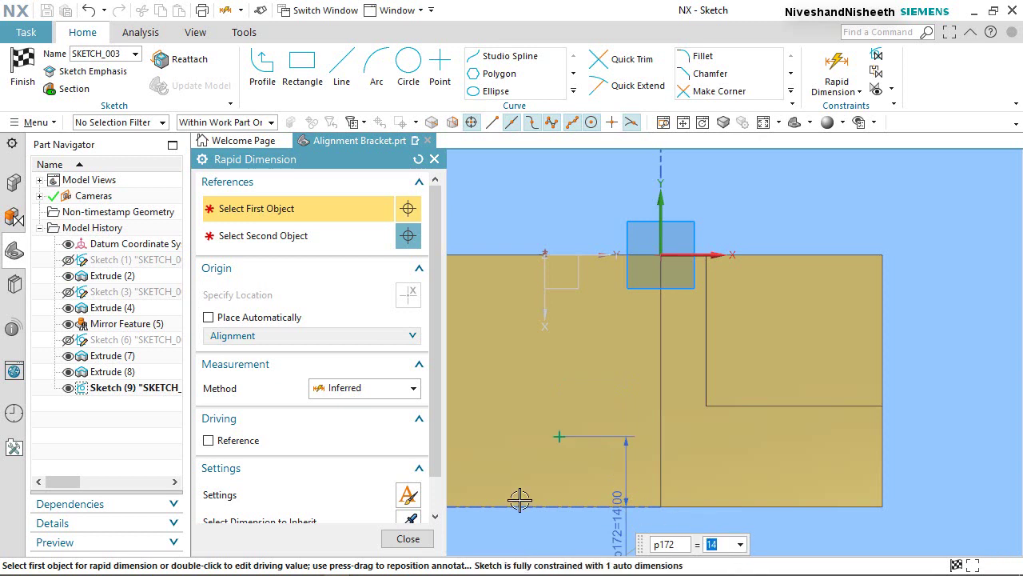
left_click(408, 539)
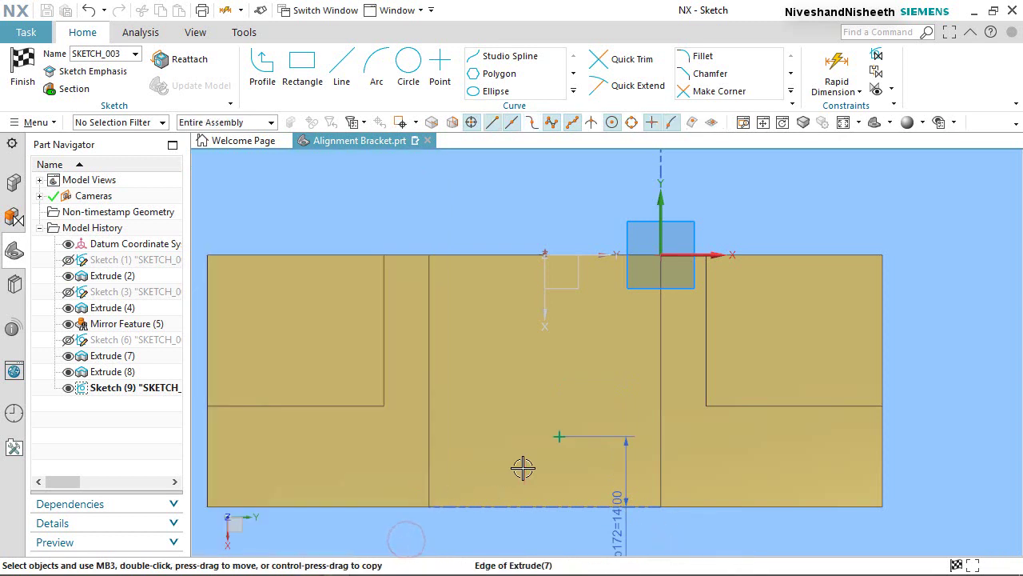
Constrain the hole point to lie on the X axis of the datum coordinate system.
left_click(557, 435)
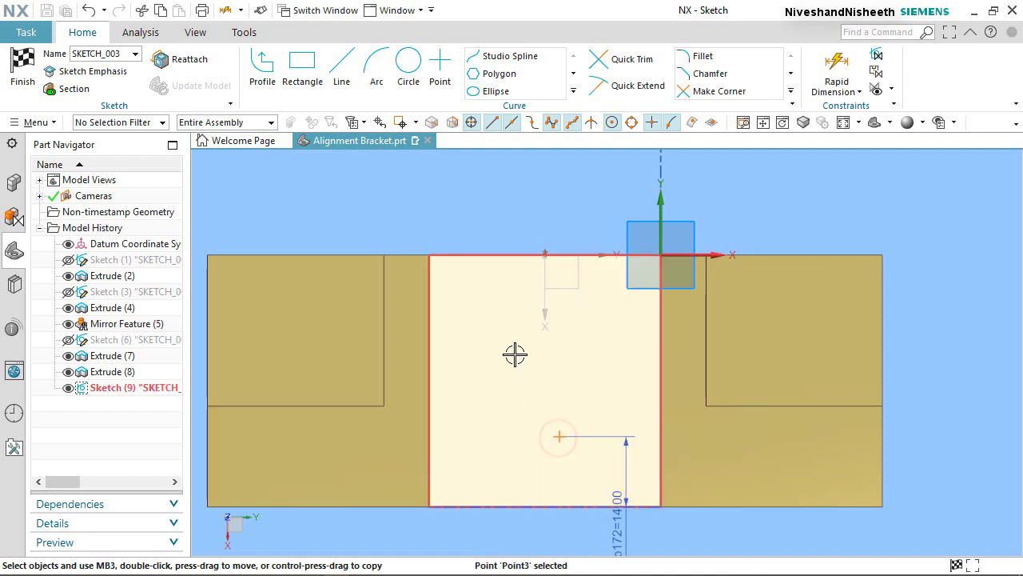
left_click(544, 311)
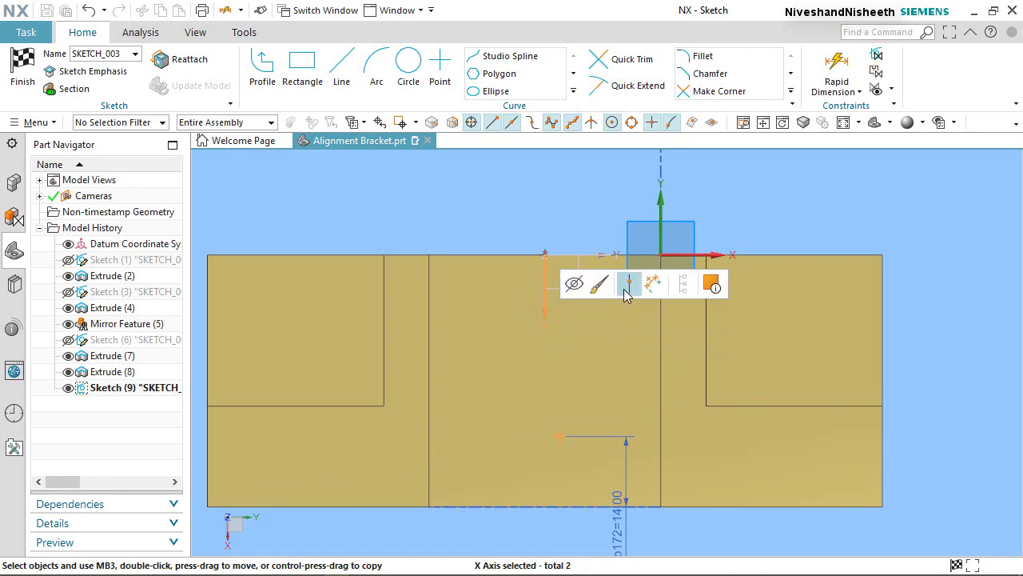
left_click(624, 288)
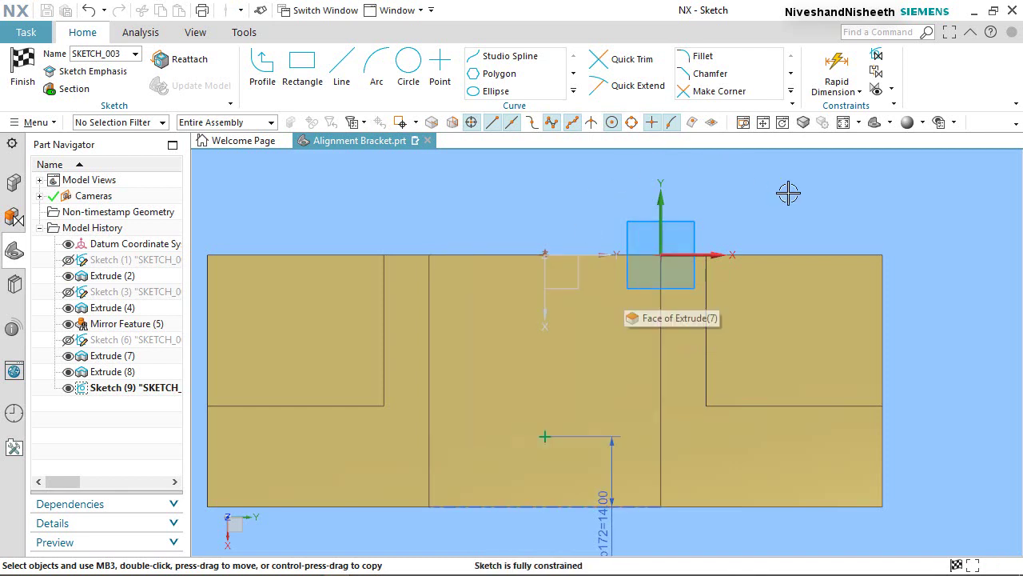
Finish the hole's position sketch and create the countersunk hole in the central block.
right_click(788, 192)
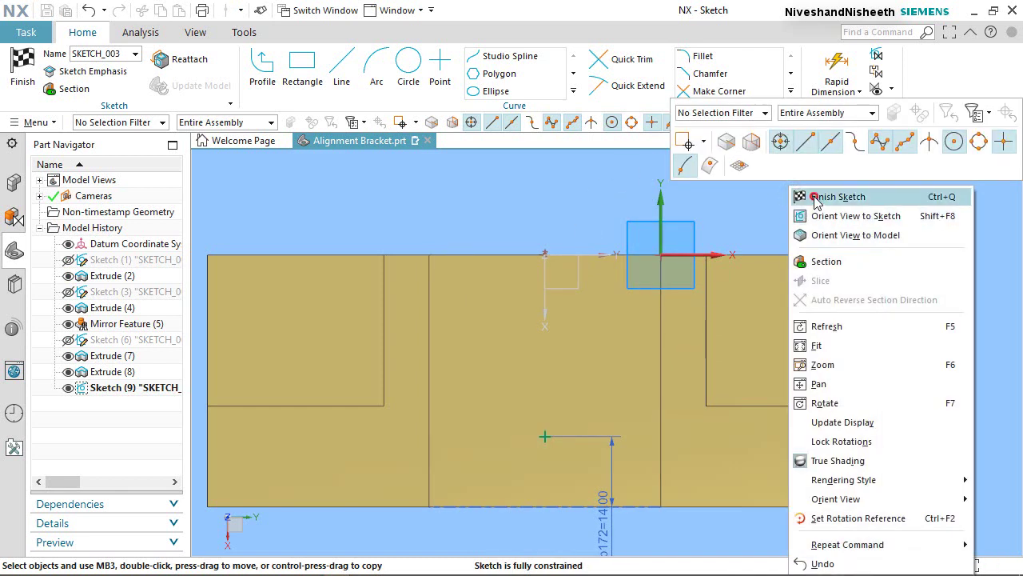
left_click(814, 195)
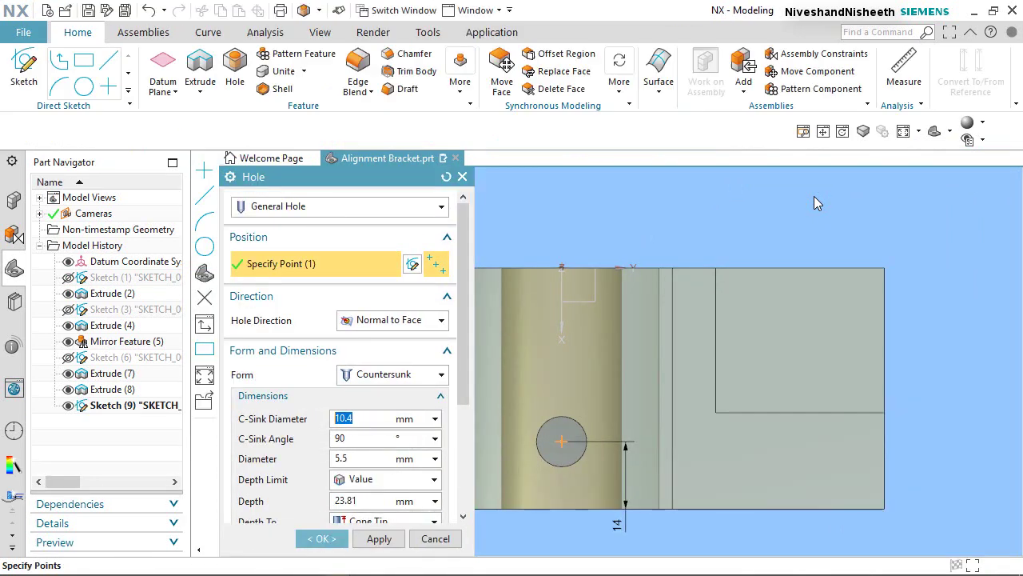
left_click(334, 539)
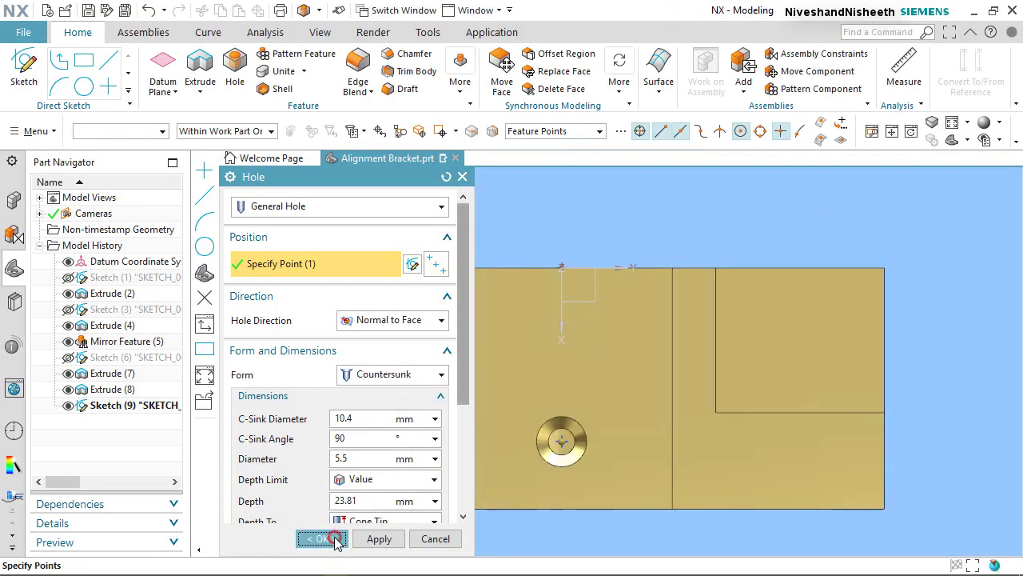
middle_click_drag(589, 500, 628, 492)
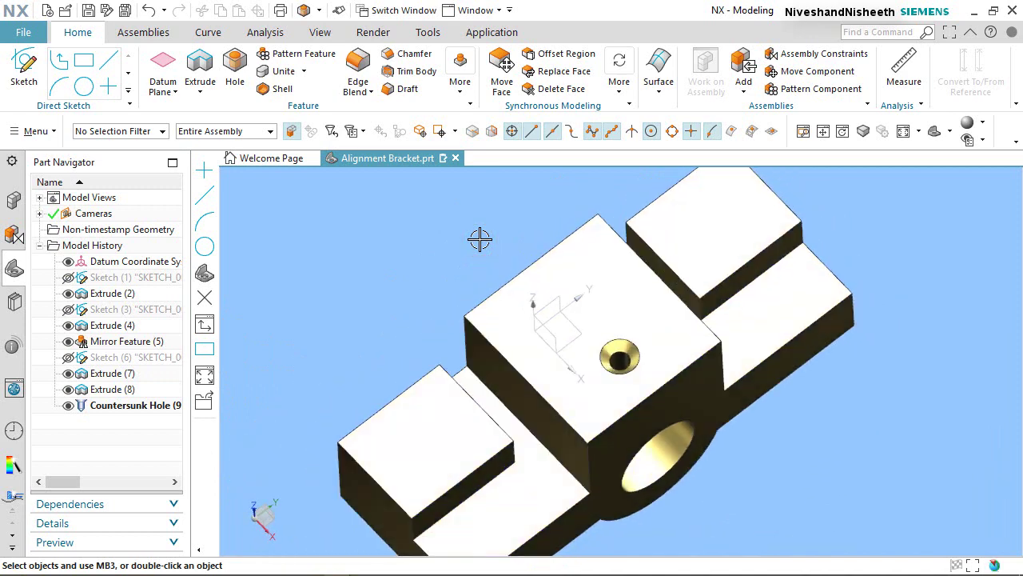
key("Home")
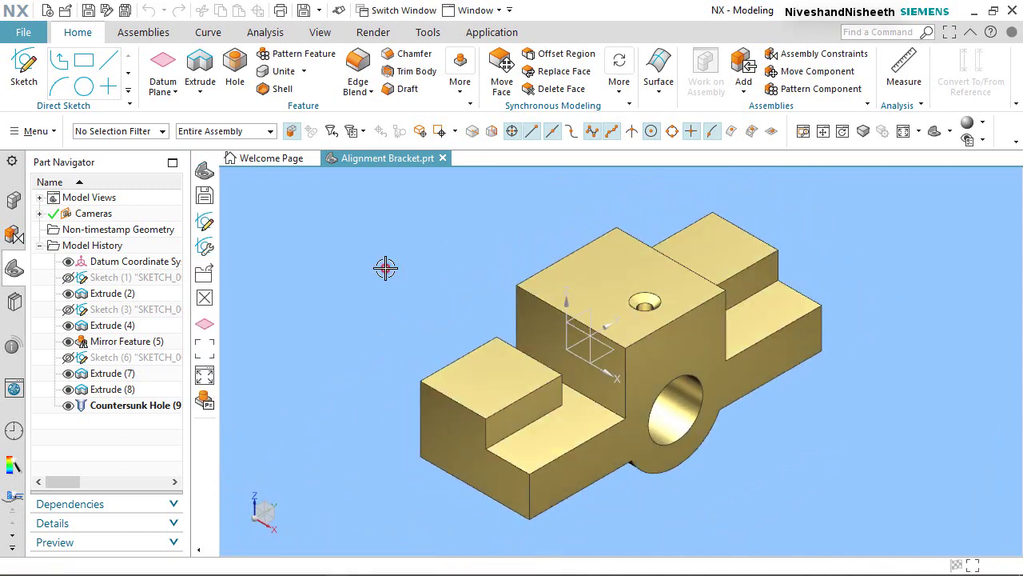
left_click(384, 267)
Start a new sketch on the top face of the central block and orient the view to the sketch plane.
left_click(24, 71)
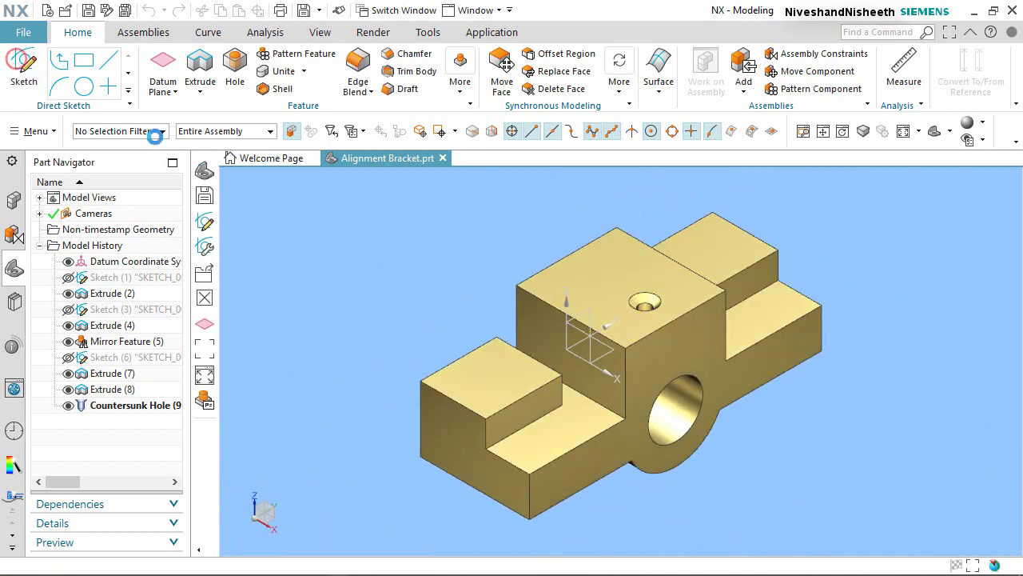
left_click(603, 255)
left_click(360, 344)
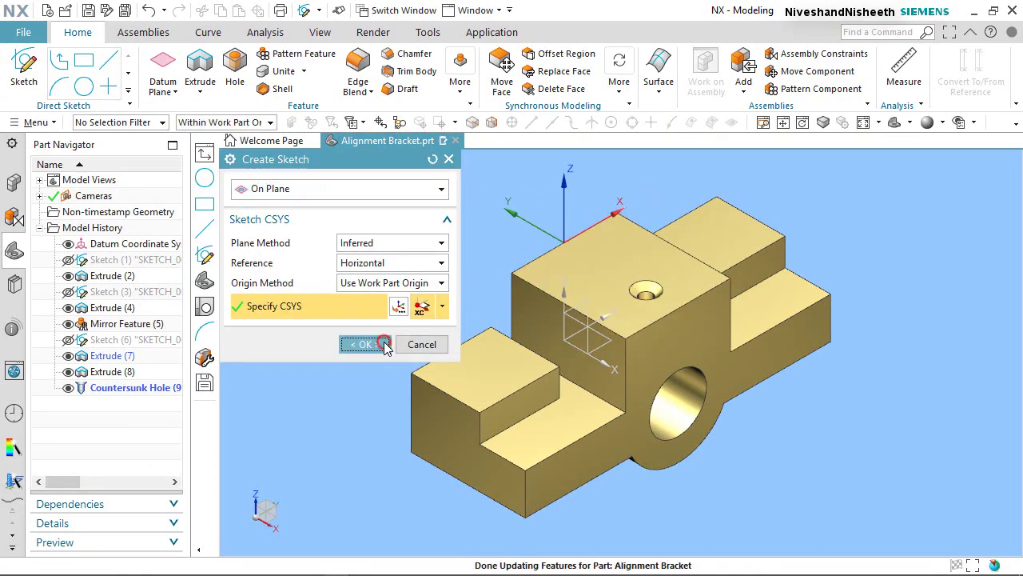
middle_click_drag(930, 259, 889, 312)
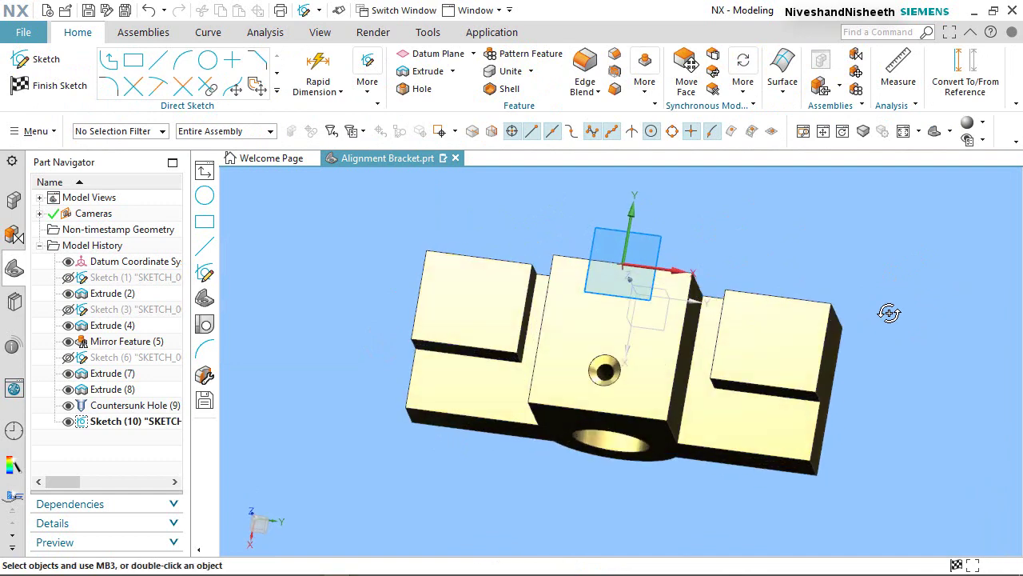
right_click(851, 244)
left_click(825, 246)
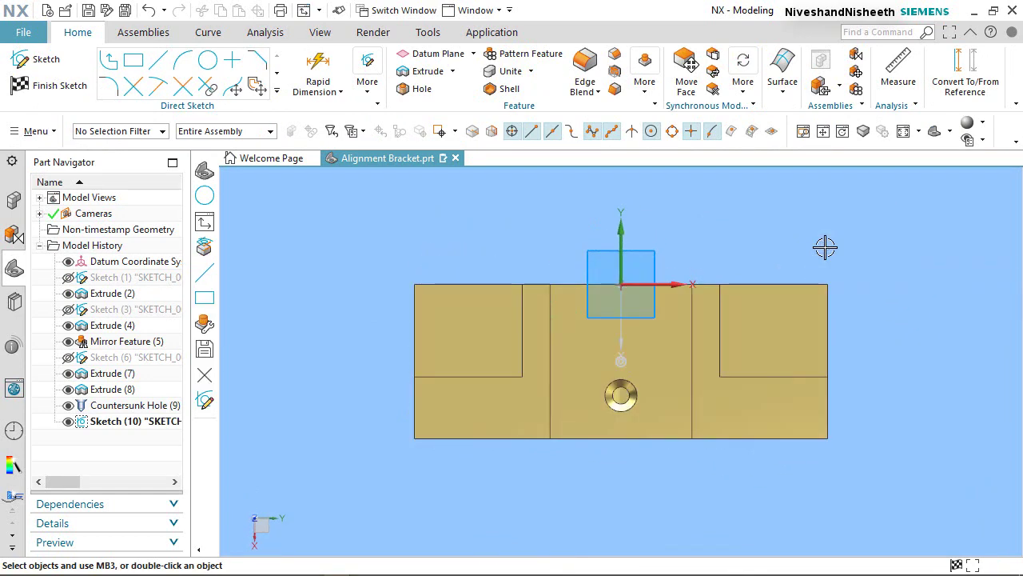
Sketch a circle about 97 mm in diameter behind the central block, centred near the sketch's Y axis.
scroll(672, 404, "down", 3)
scroll(775, 303, "up", 2)
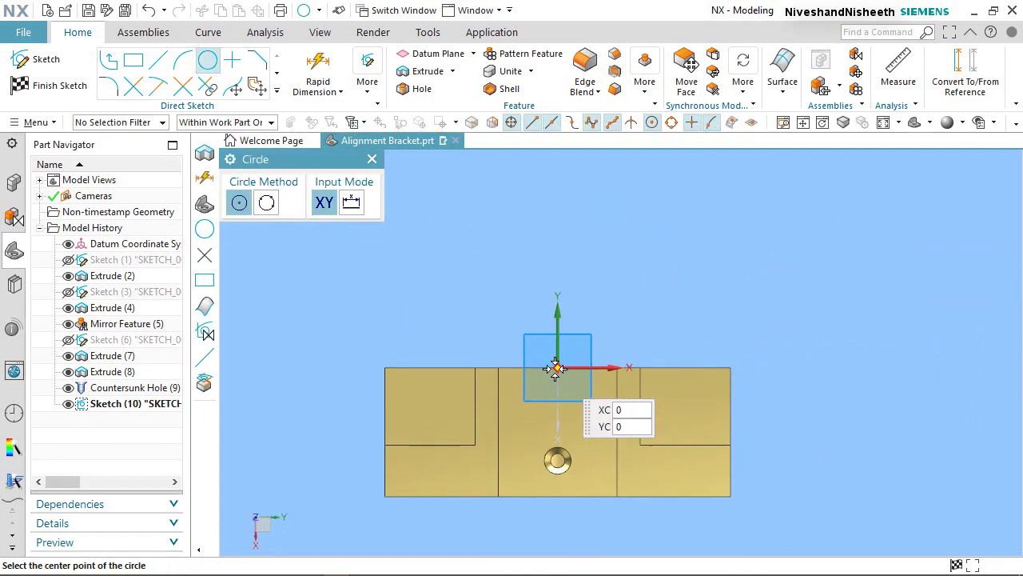
left_click(554, 211)
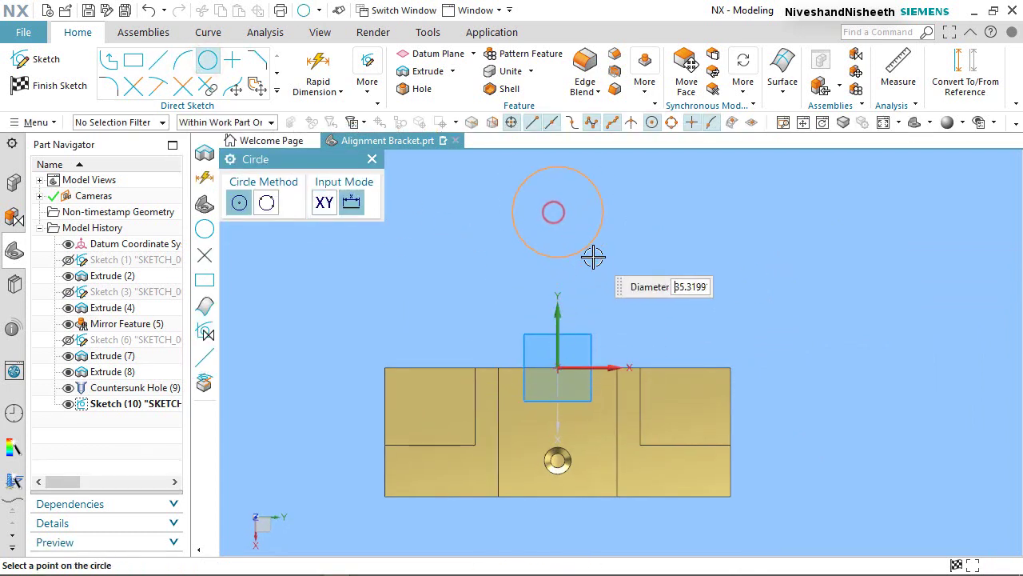
left_click(651, 296)
middle_click_drag(669, 350, 573, 433, "shift")
scroll(573, 296, "down", 2)
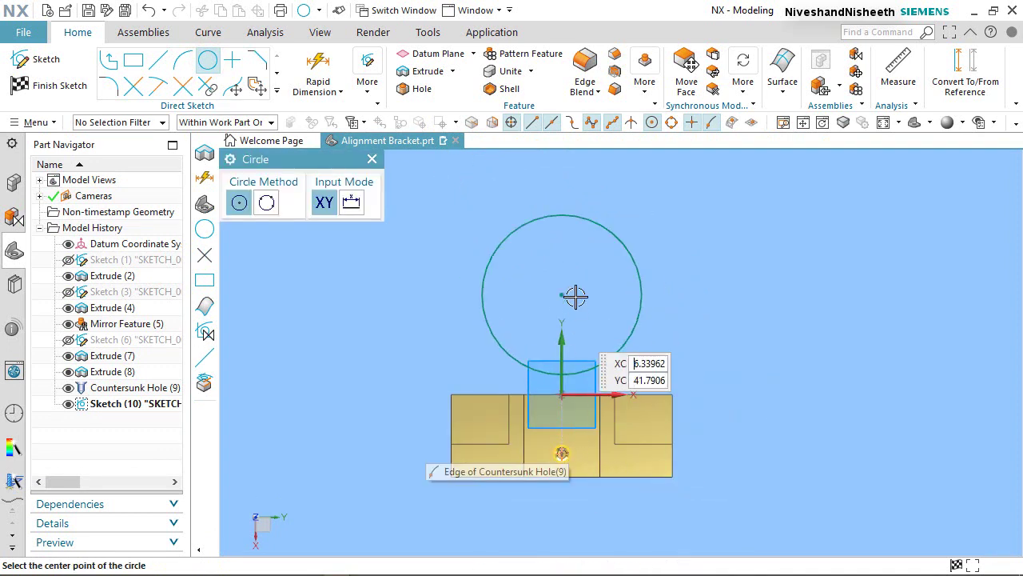
key("Escape")
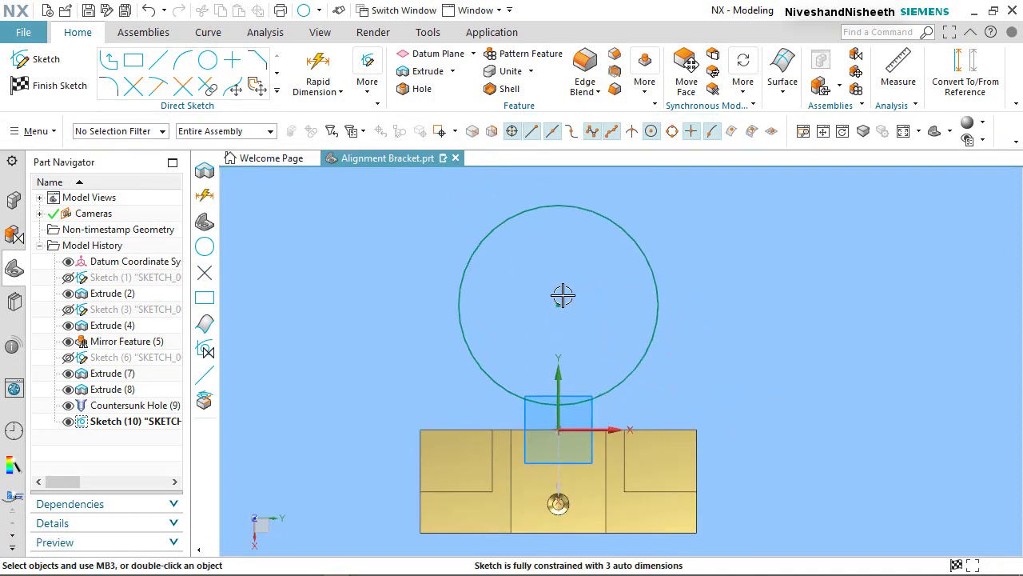
Constrain the circle's centre to lie on the sketch's Y axis.
left_click(558, 304)
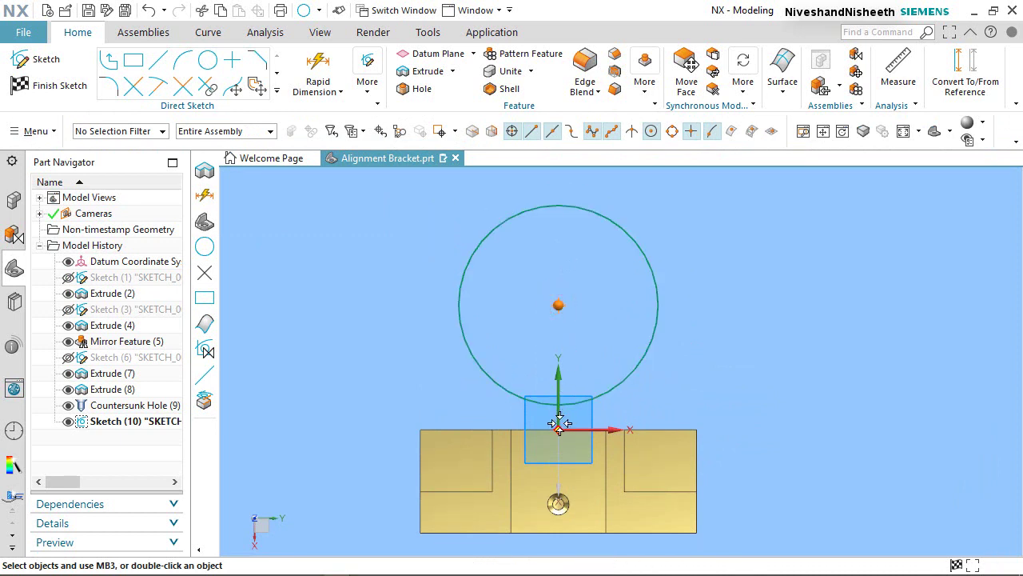
left_click(559, 377)
left_click(589, 354)
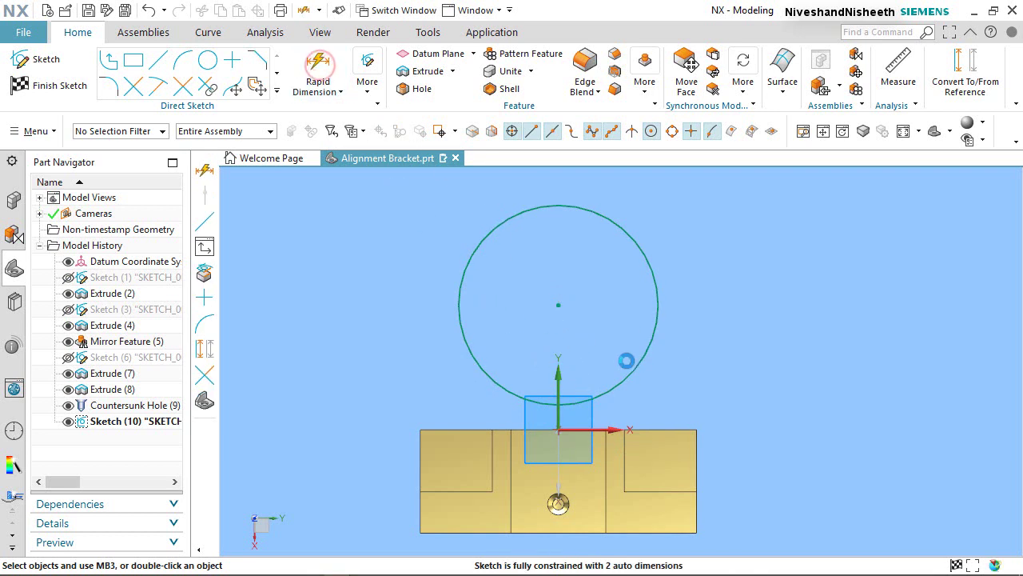
Dimension the circle's diameter as 84 mm and close the dimension tool.
left_click(654, 282)
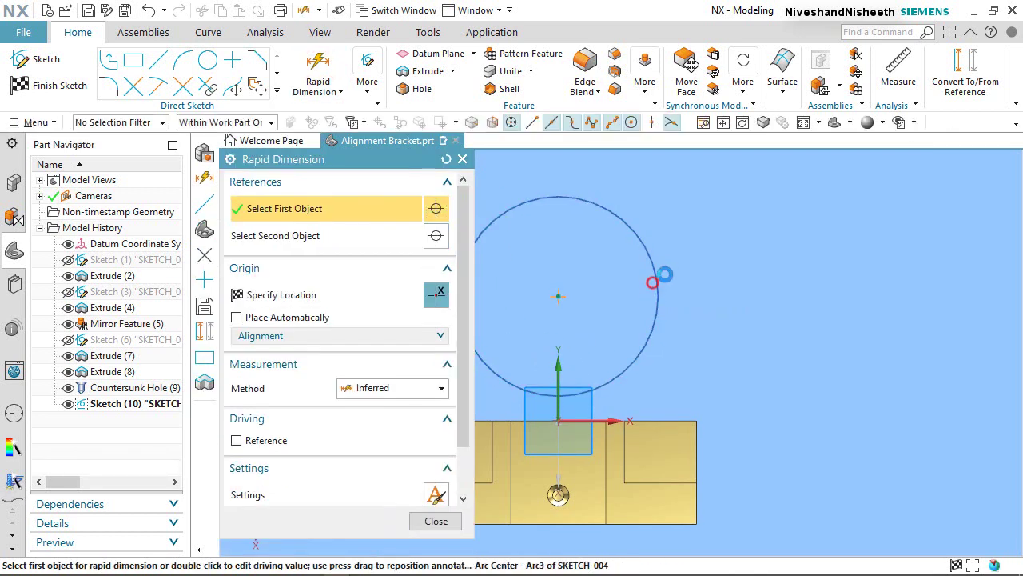
left_click(714, 250)
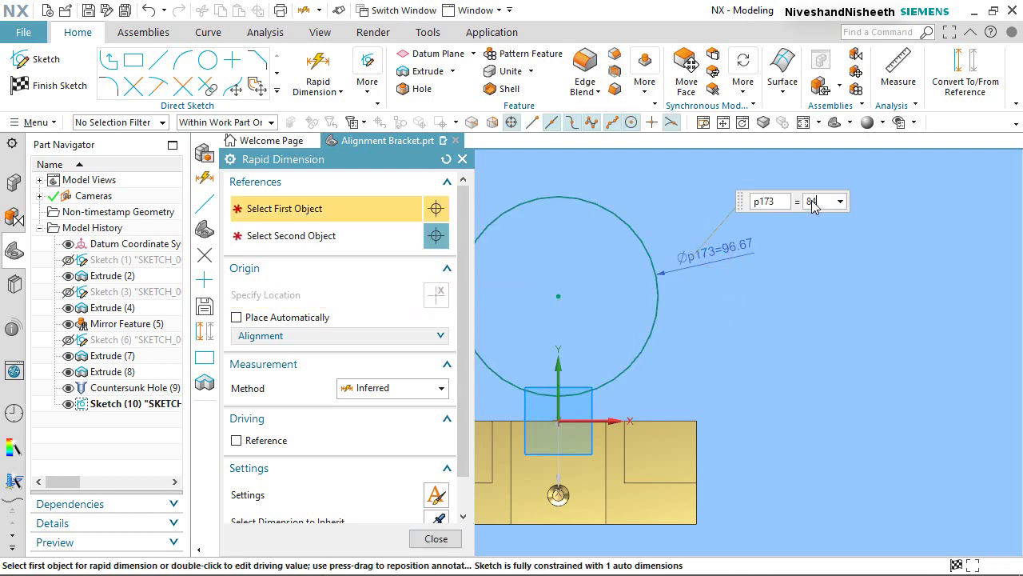
type("84")
key("Return")
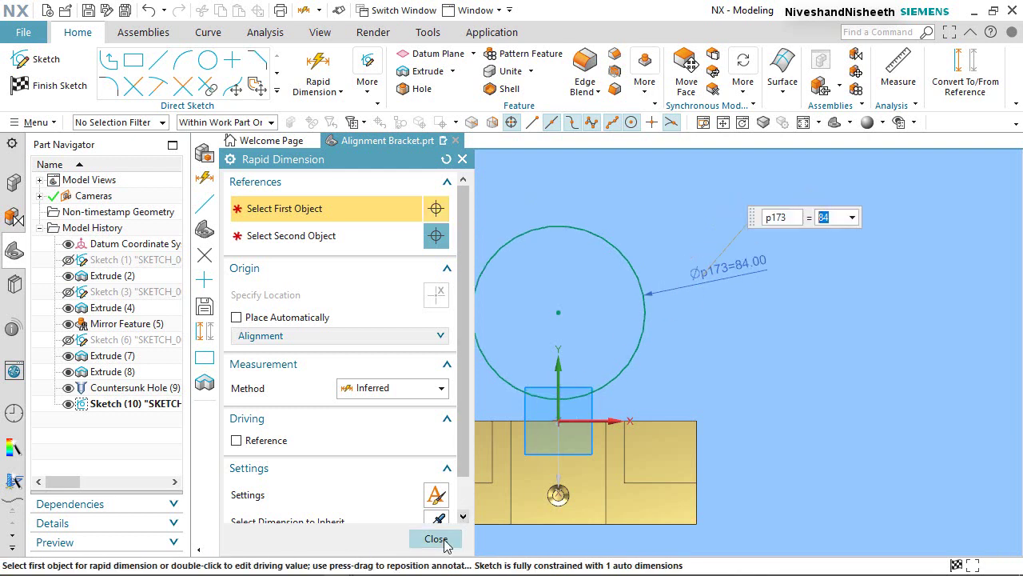
left_click(436, 539)
scroll(811, 358, "down", 1)
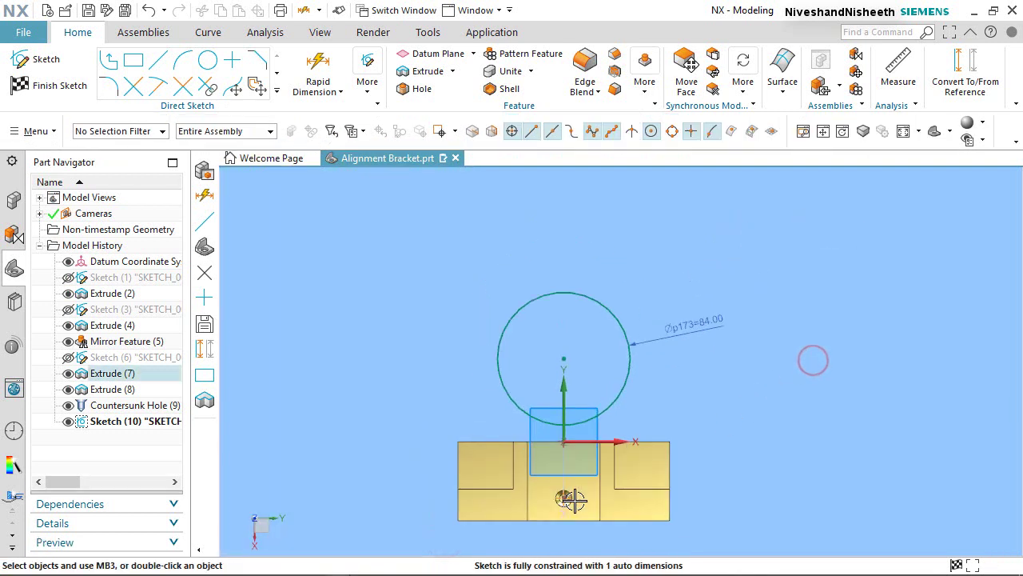
Constrain the circle to pass through the inner rear corner of the corner block on the negative X side.
scroll(574, 500, "up", 3)
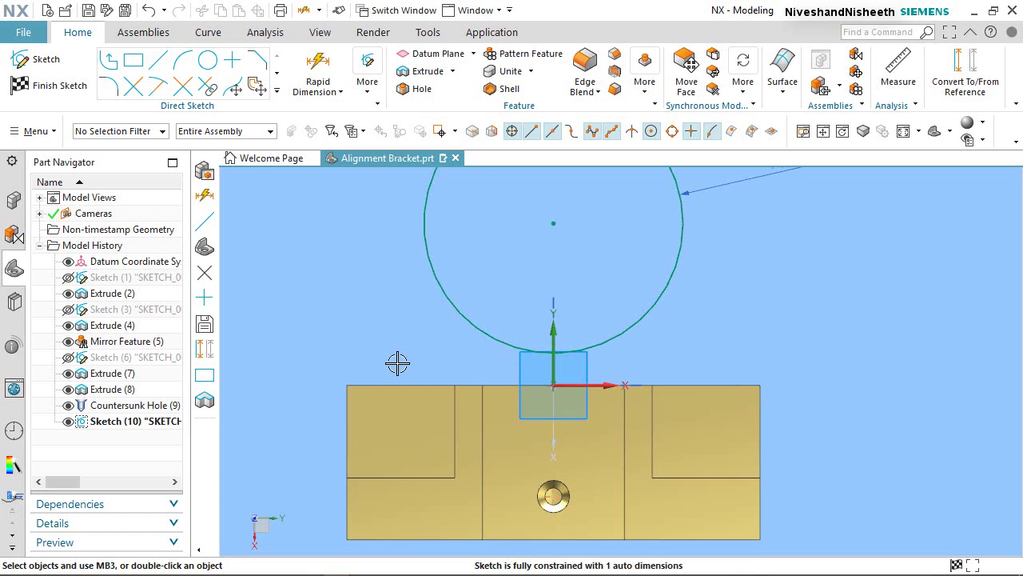
left_click(441, 293)
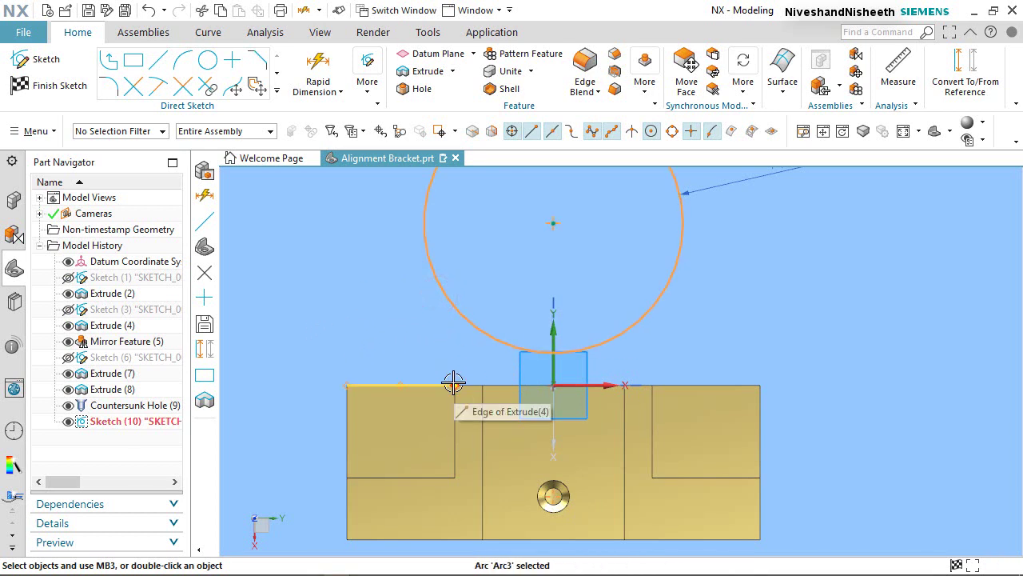
left_click(453, 383)
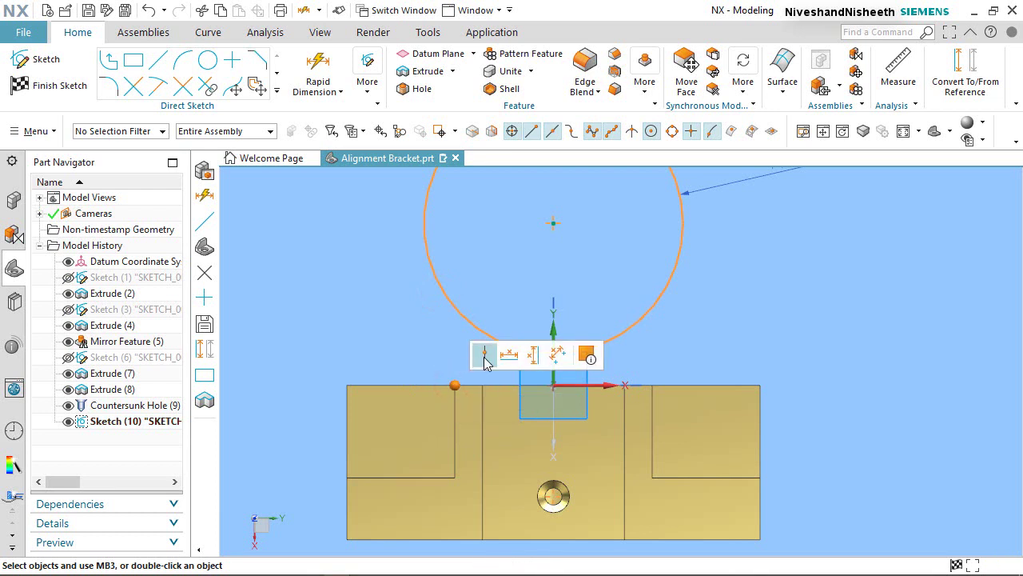
left_click(485, 362)
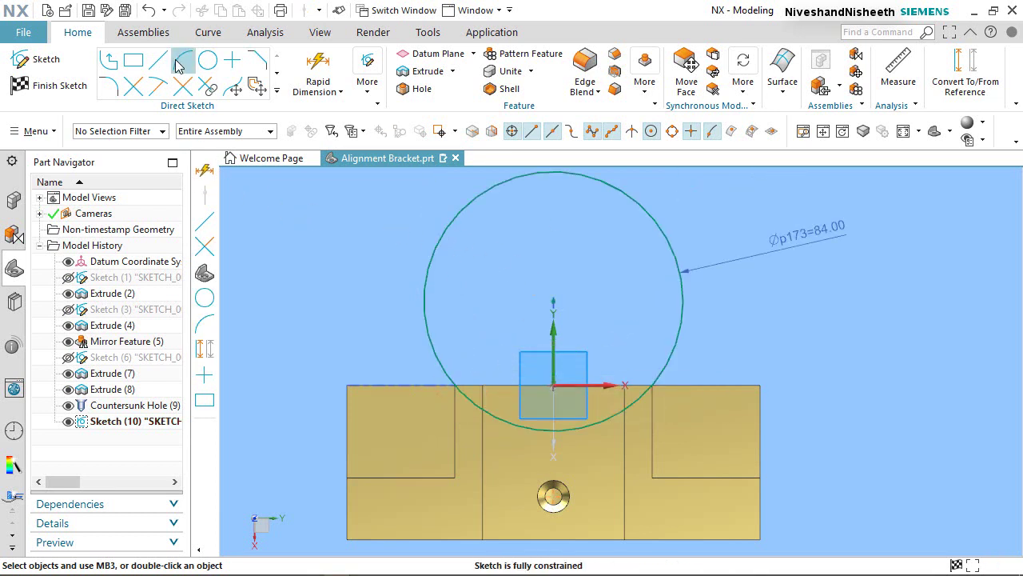
Draw a line along the rear edge between the inner rear corners of the two corner blocks, where the circle crosses.
left_click(456, 376)
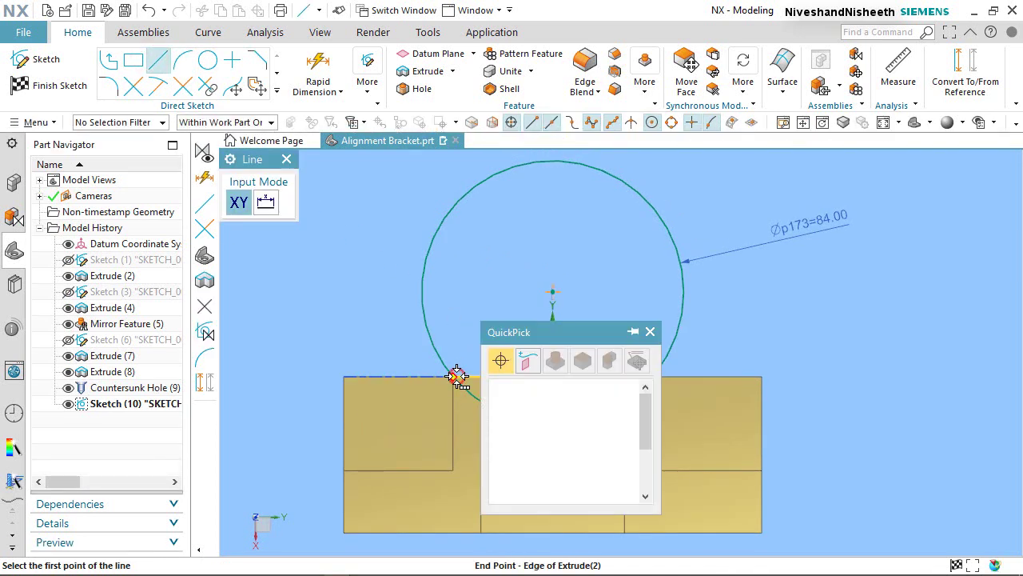
left_click(527, 387)
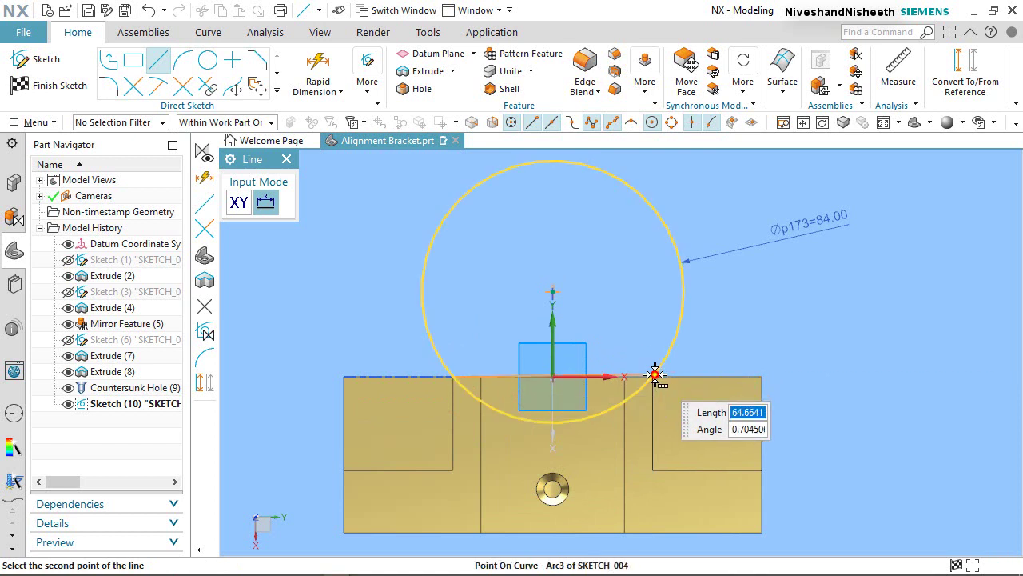
left_click(655, 374)
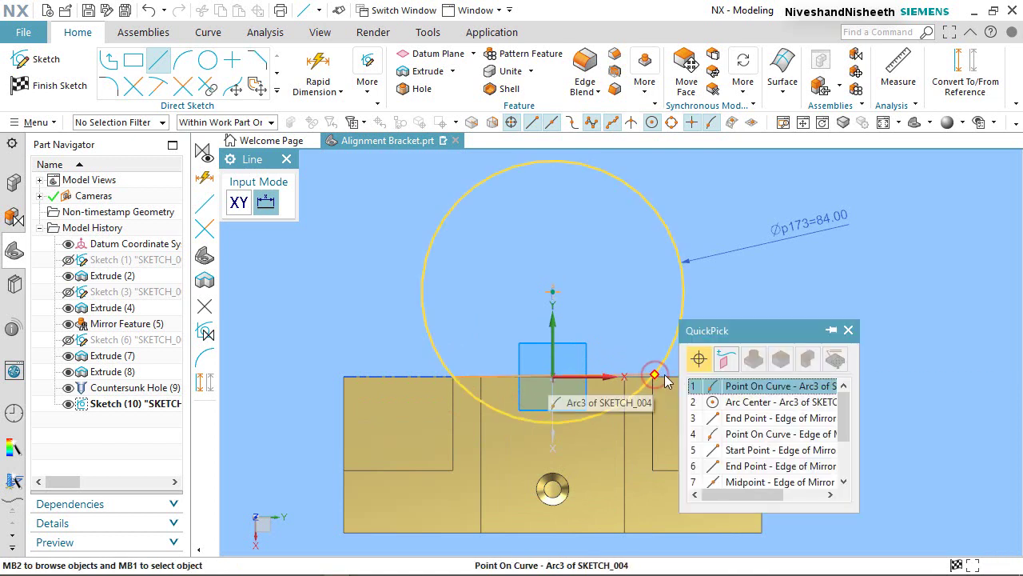
left_click(757, 418)
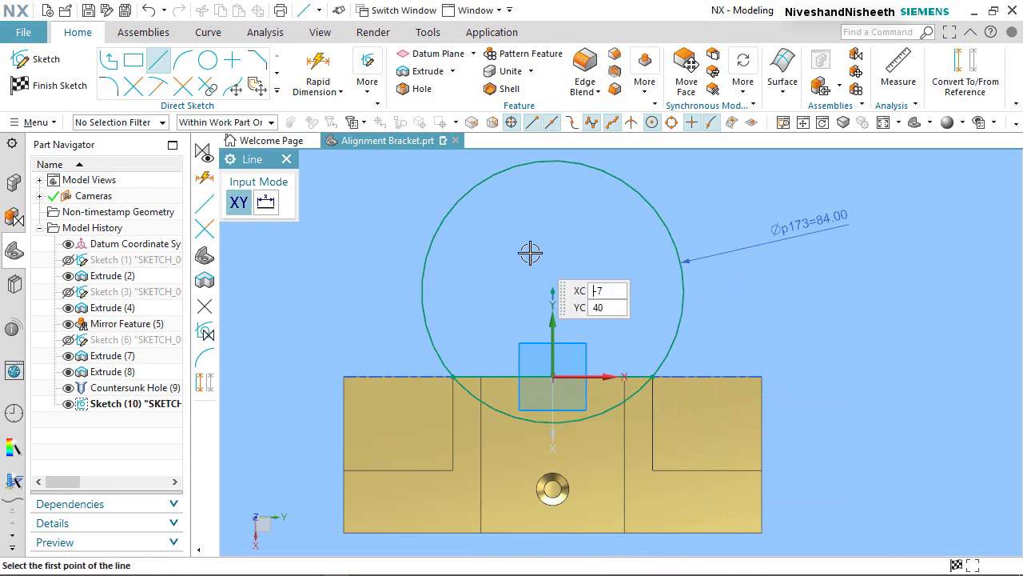
Trim away the part of the circle outside the body to leave a closed arc segment, and finish the sketch.
left_click(135, 80)
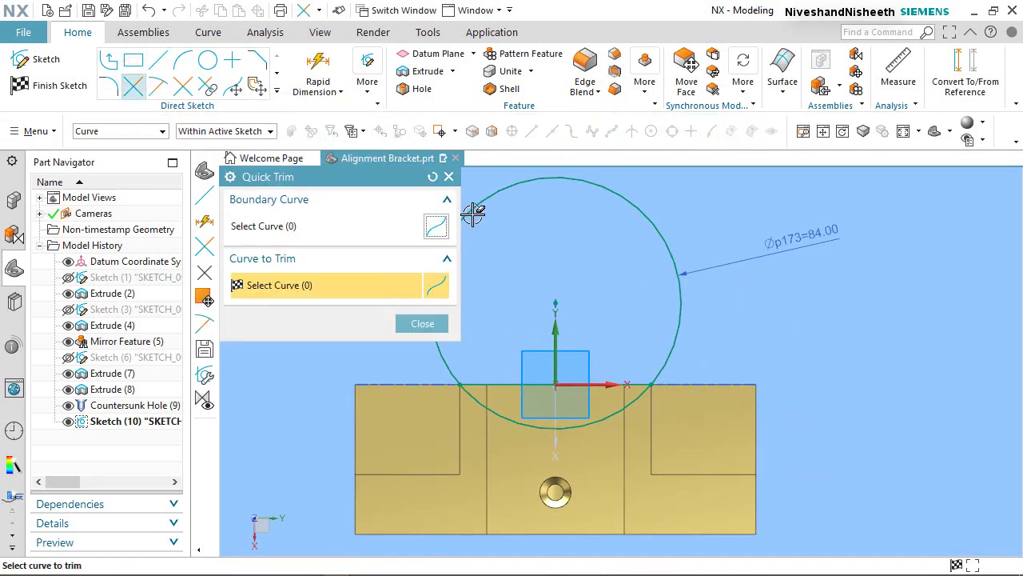
left_click(485, 202)
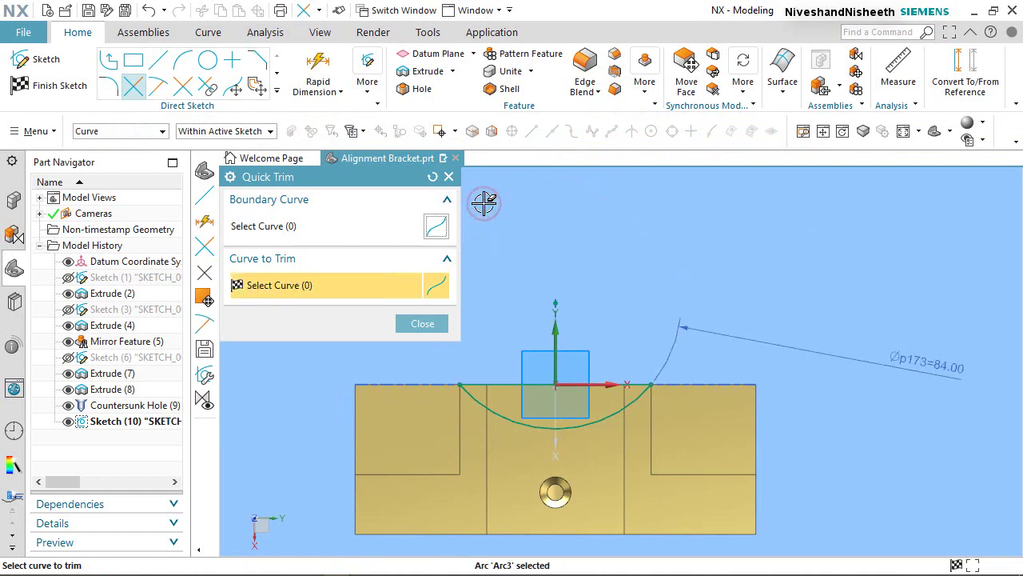
left_click(423, 323)
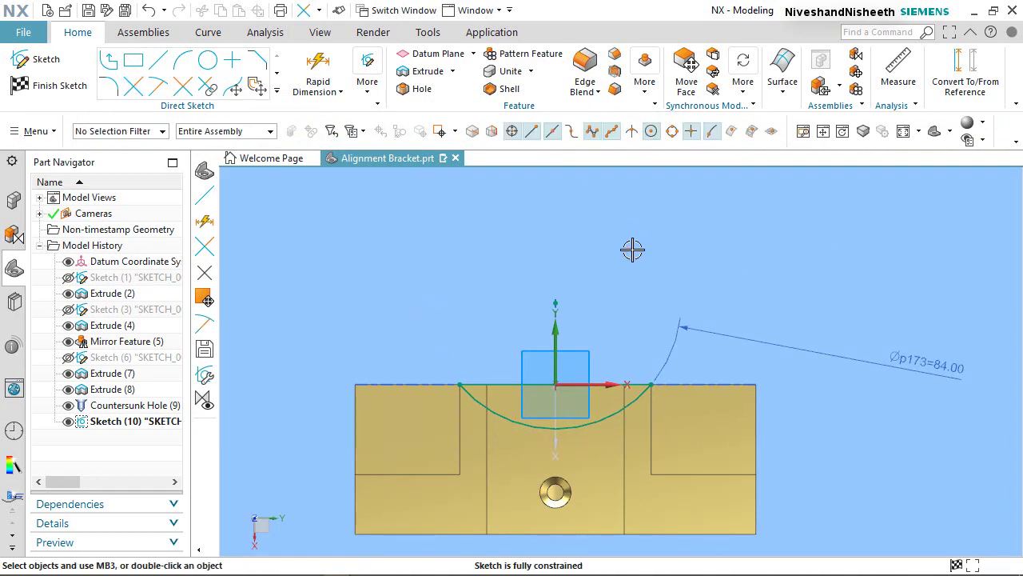
left_click(63, 86)
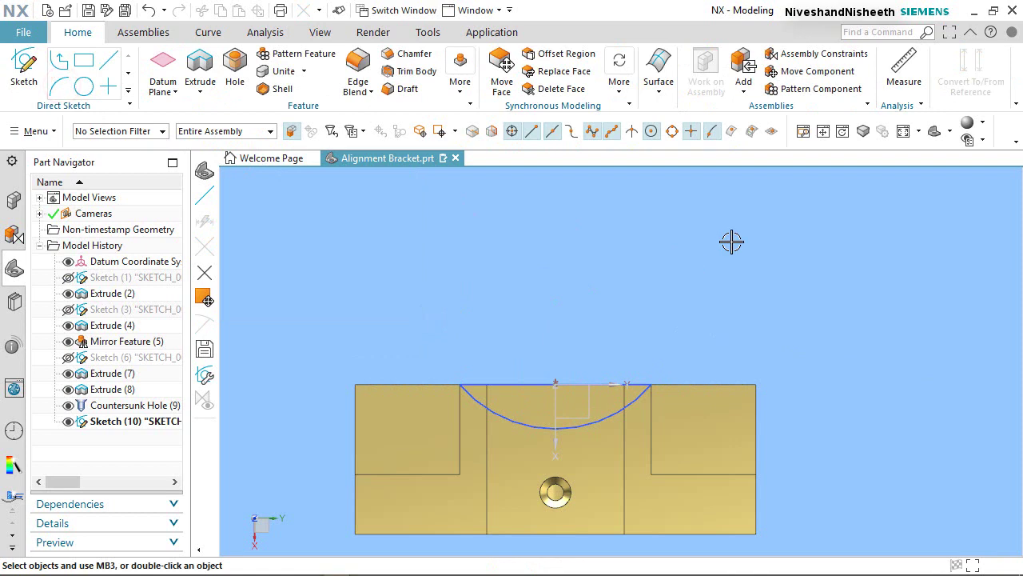
left_click(951, 135)
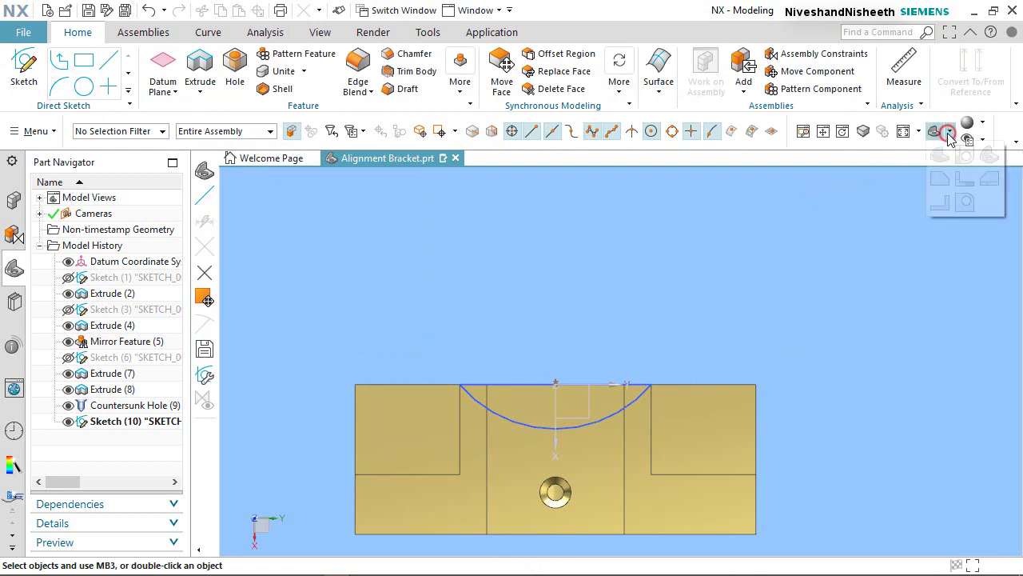
Show the model in an isometric view rotated 90 degrees about the Z axis to face the rear, and save the part.
left_click(988, 157)
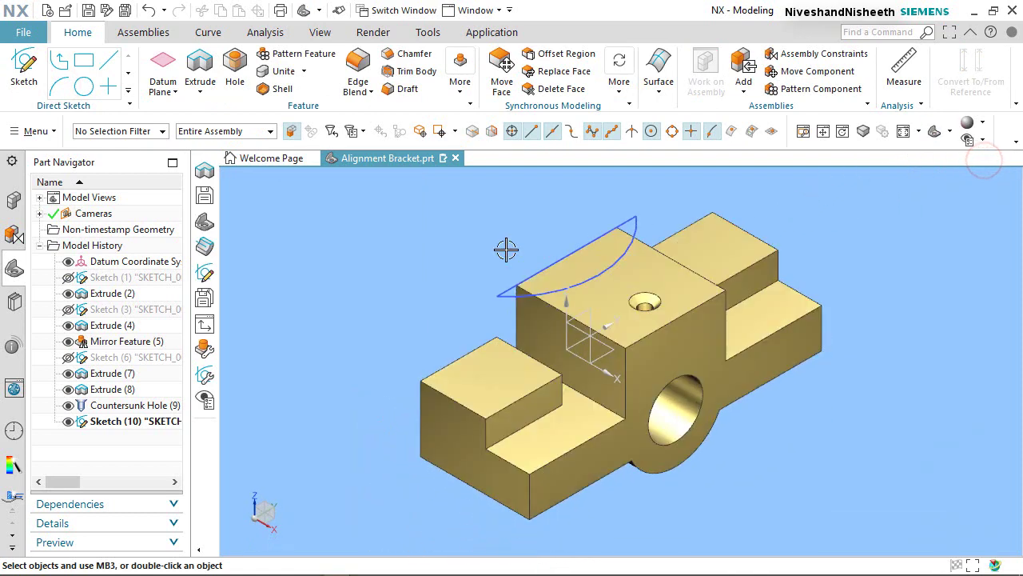
left_click(257, 495)
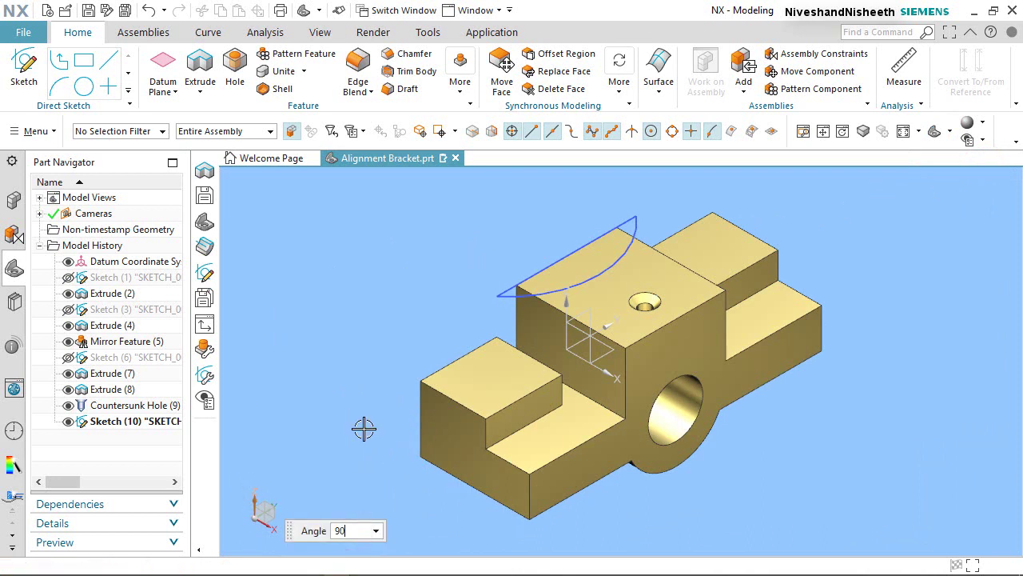
key("Return")
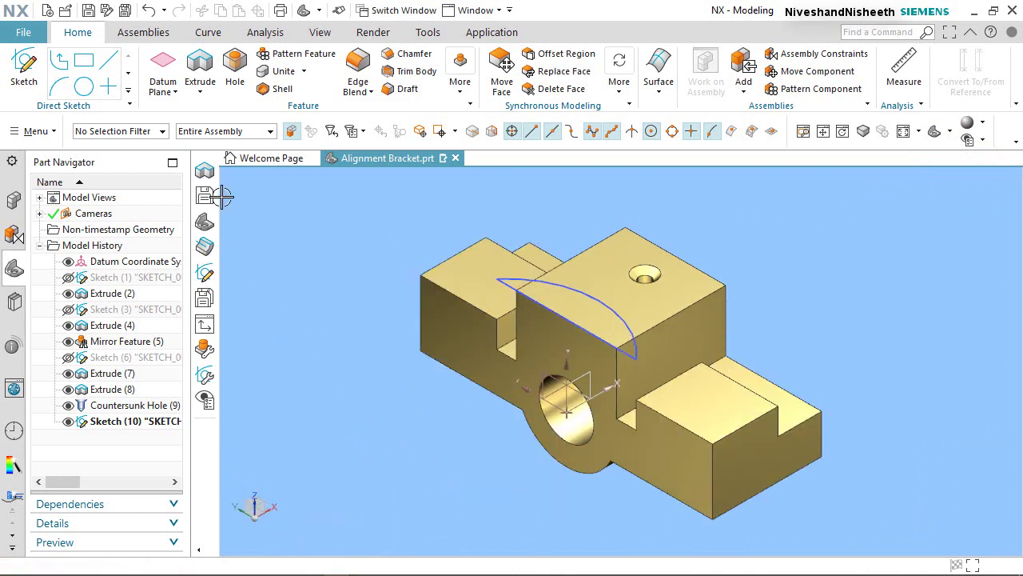
key("ctrl+s")
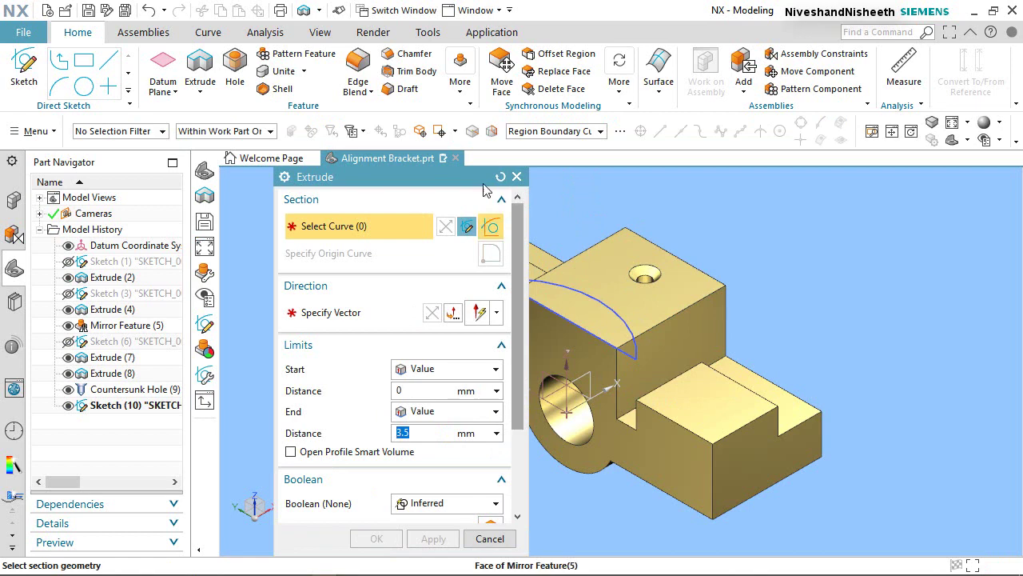
Set up an extrusion of the closed arc segment, reversed downward into the body, and open the choice of Boolean operation.
left_click_drag(462, 176, 431, 177)
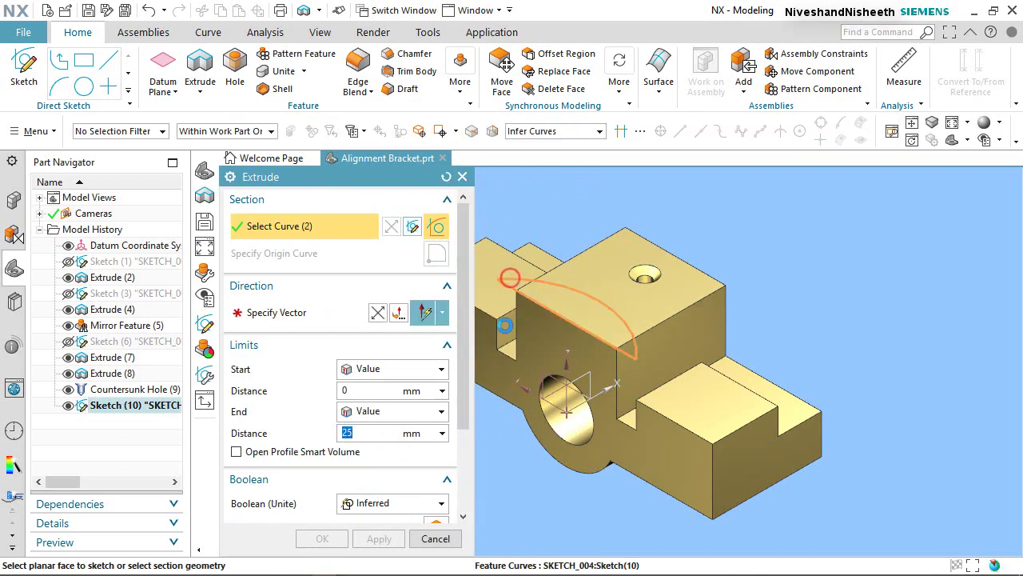
left_click(492, 276)
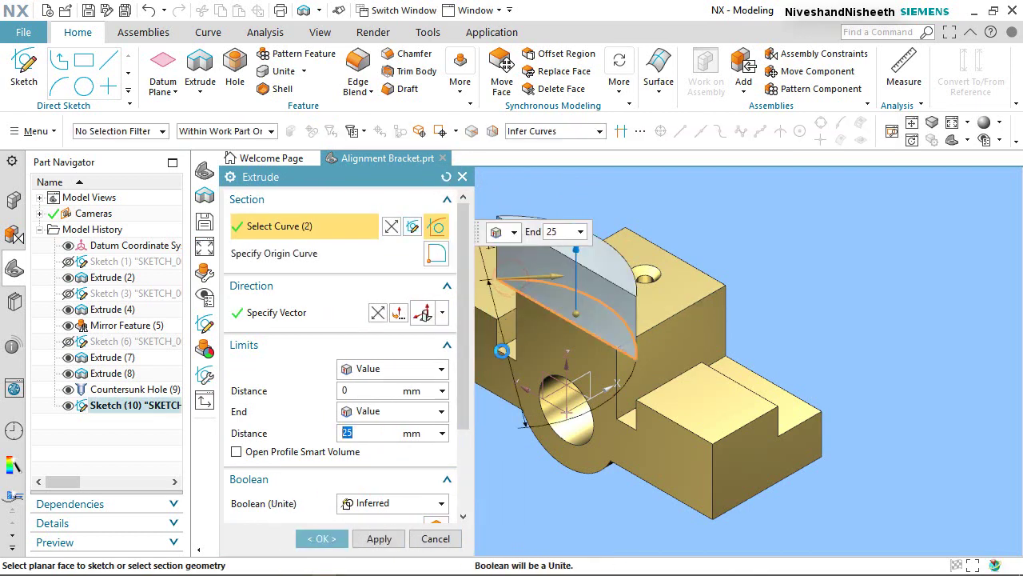
left_click(381, 309)
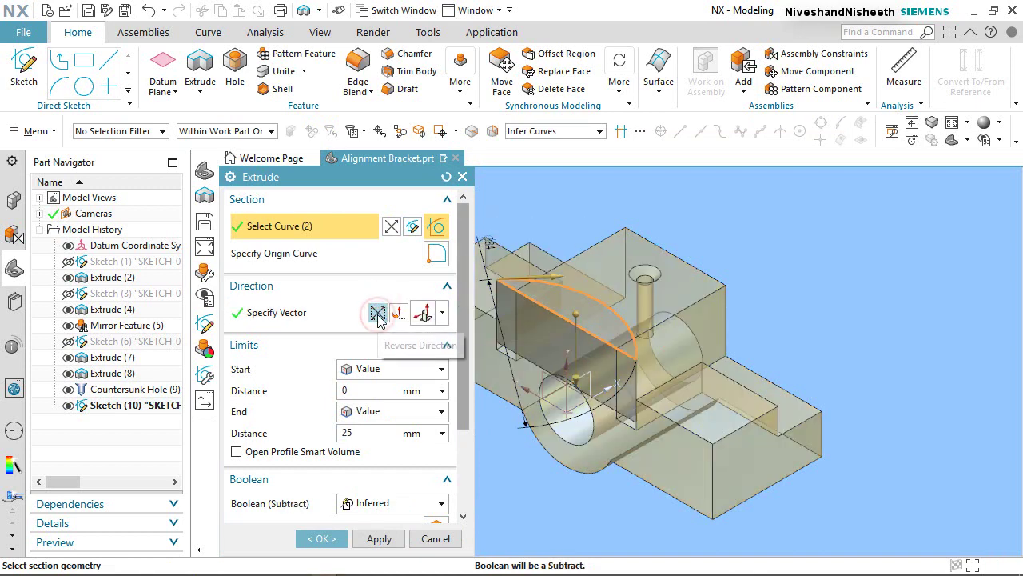
left_click(435, 502)
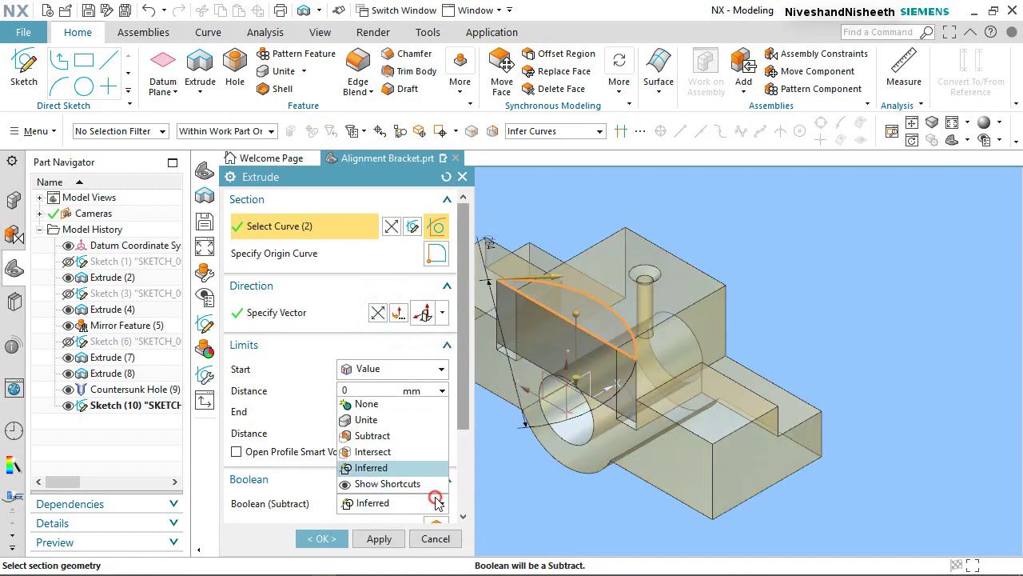